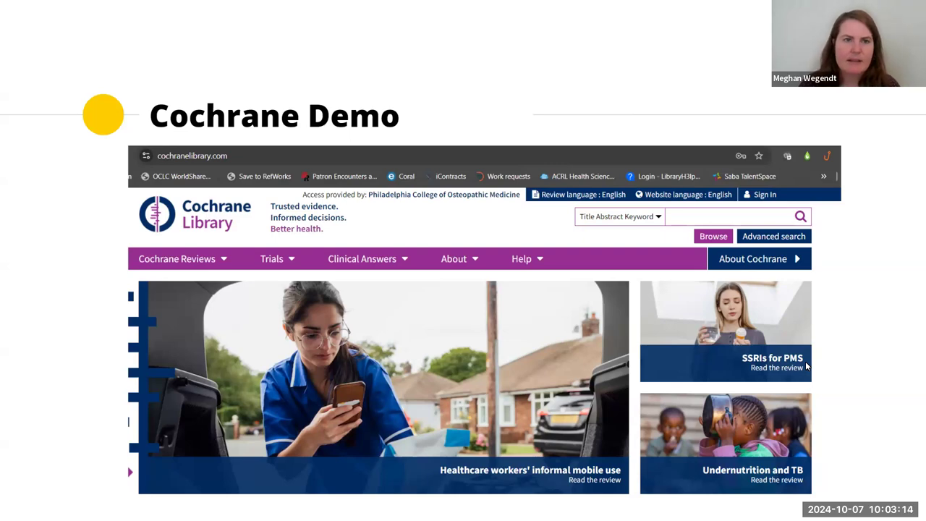
Leave the slideshow and return to the PCOM Library website
key("Escape")
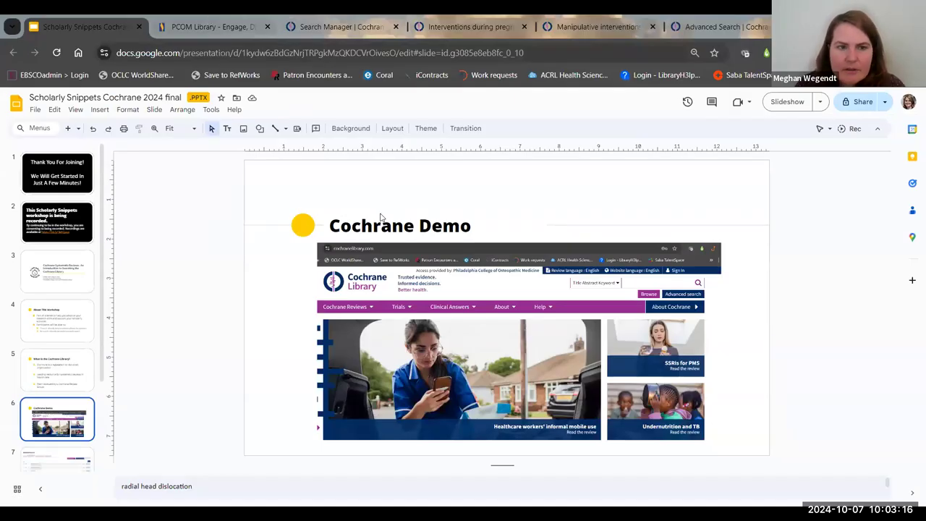
key("ctrl+Tab")
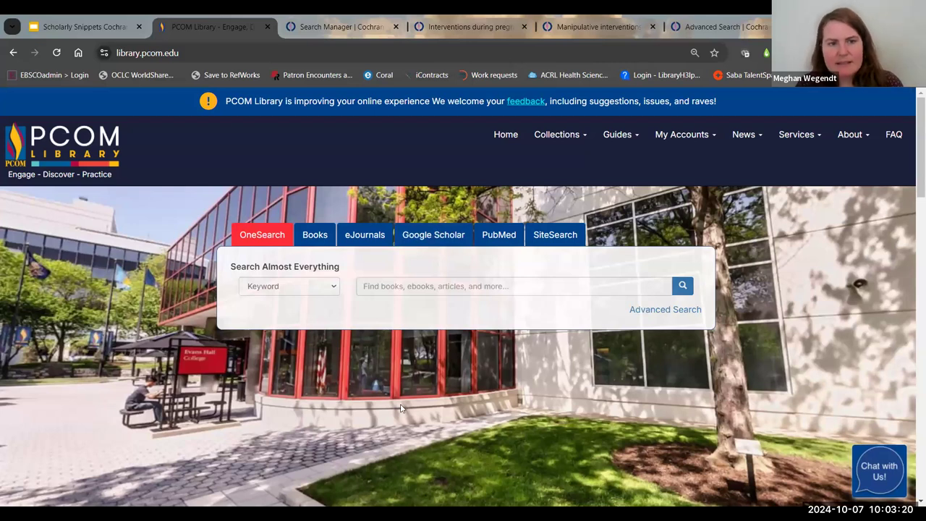
scroll(401, 409, "down", 3)
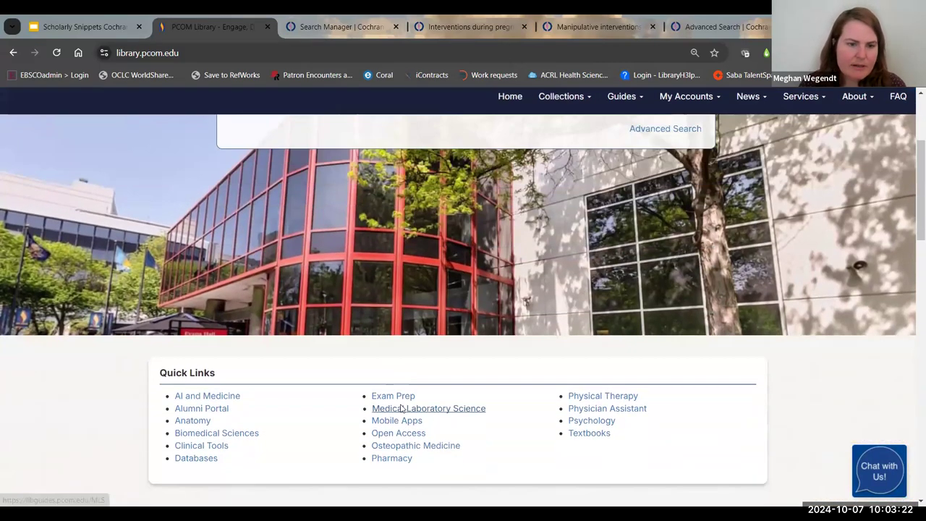
scroll(207, 404, "down", 1)
Open Cochrane Library from the A-Z Databases list filtered to C
left_click(203, 398)
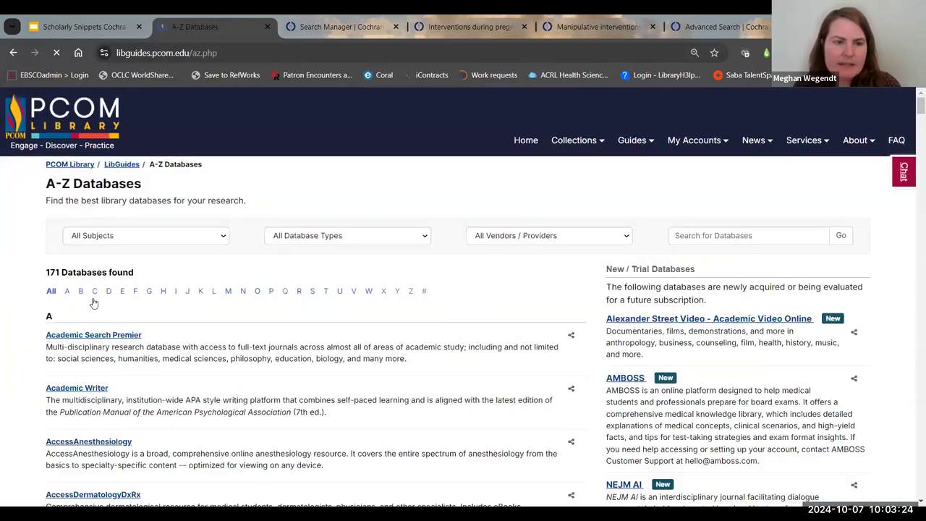
left_click(94, 291)
scroll(147, 364, "down", 3)
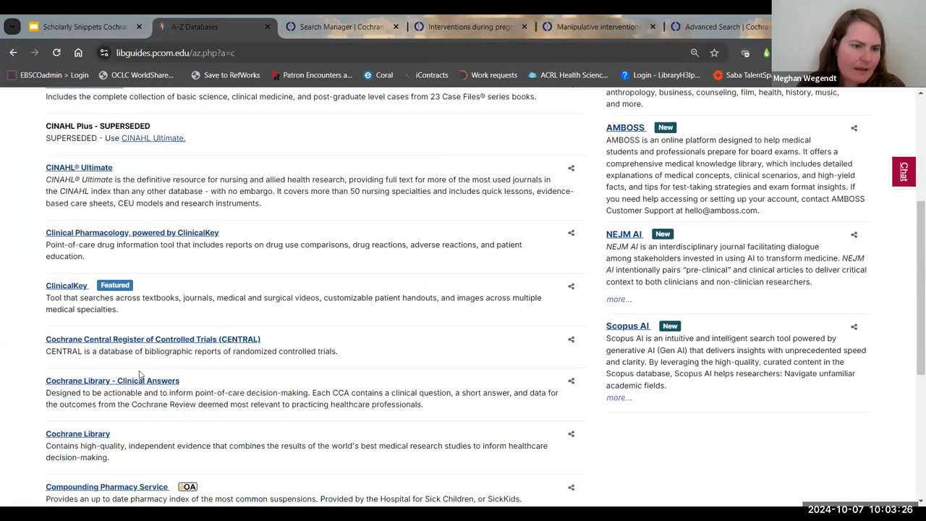
left_click(83, 388)
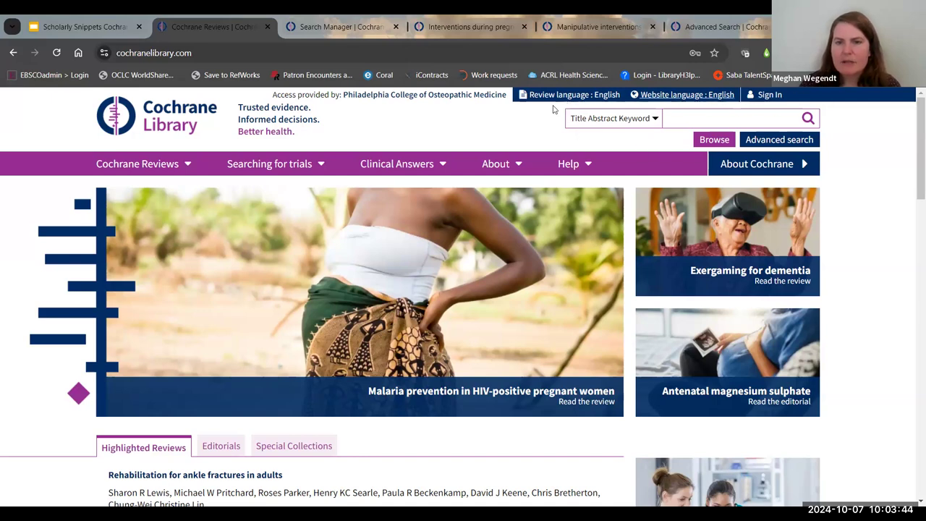
Review the quick search's field options, keeping Title Abstract Keyword selected
left_click(697, 119)
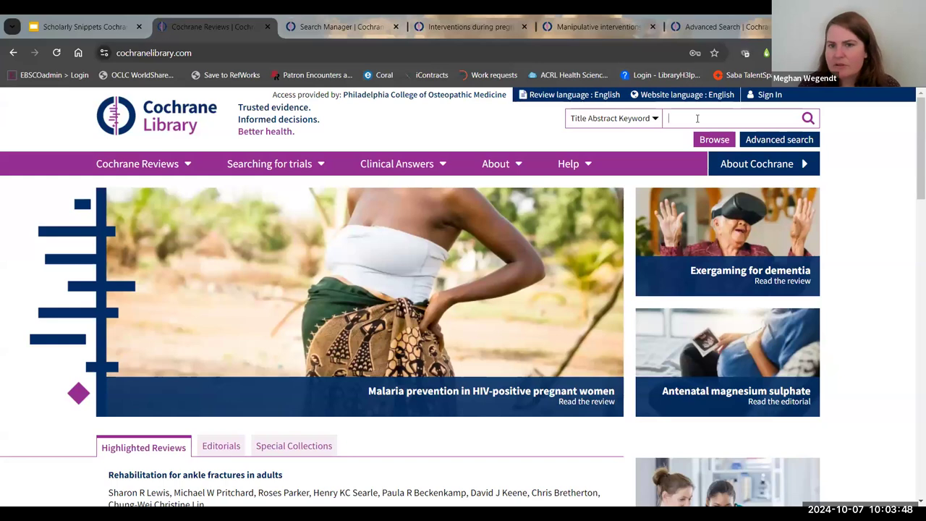
left_click(653, 123)
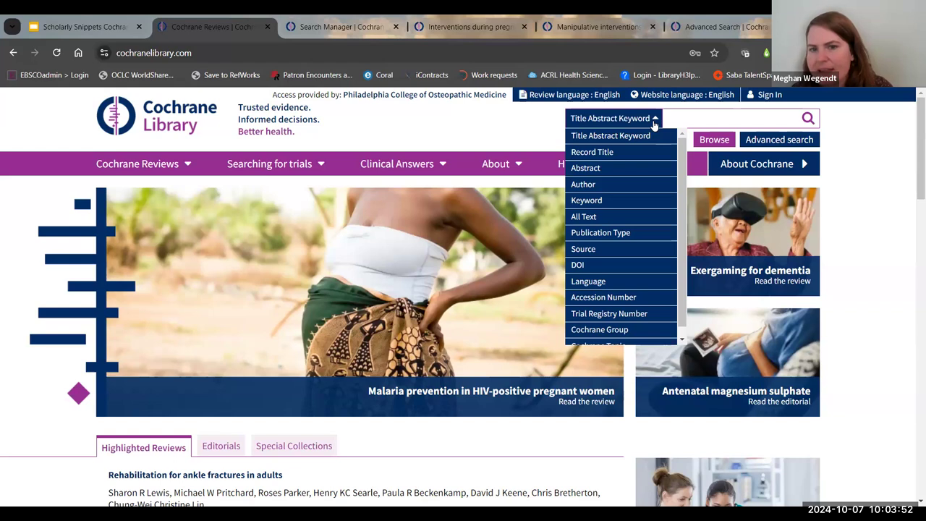
scroll(653, 190, "down", 1)
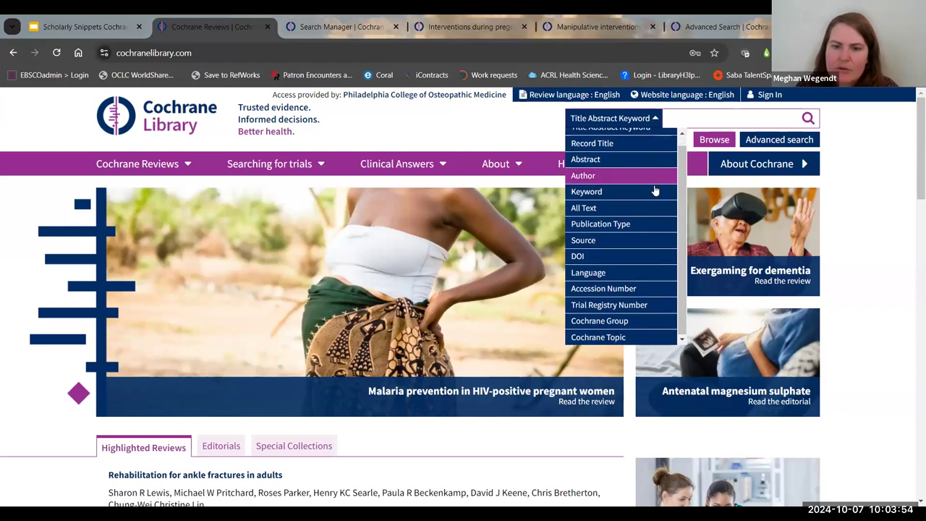
scroll(642, 174, "up", 1)
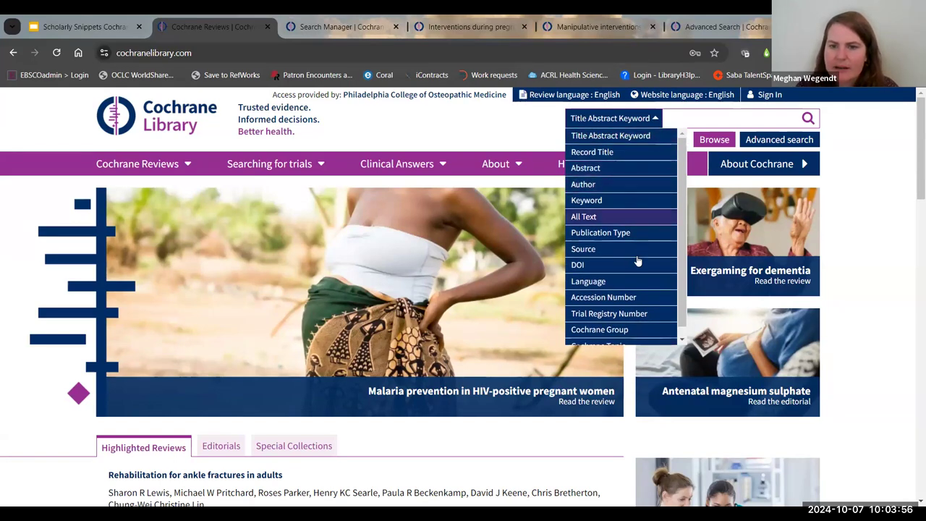
left_click(626, 136)
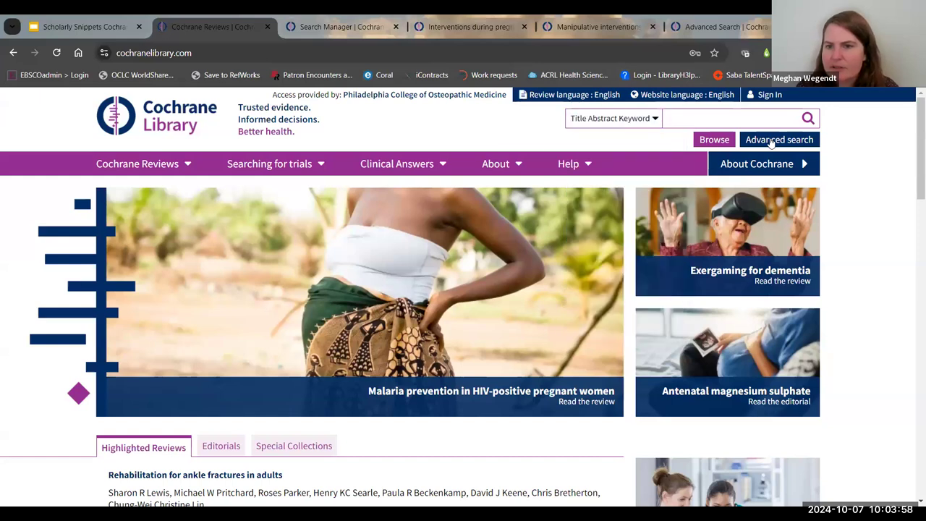
Open Advanced Search with 'midwife pregnant' in the Title Abstract Keyword line
left_click(770, 143)
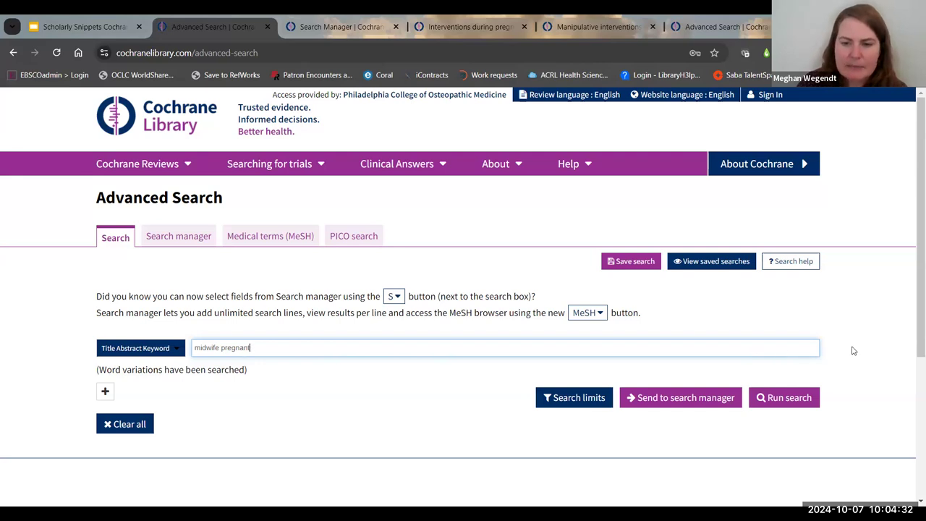
scroll(852, 351, "down", 3)
scroll(852, 351, "up", 1)
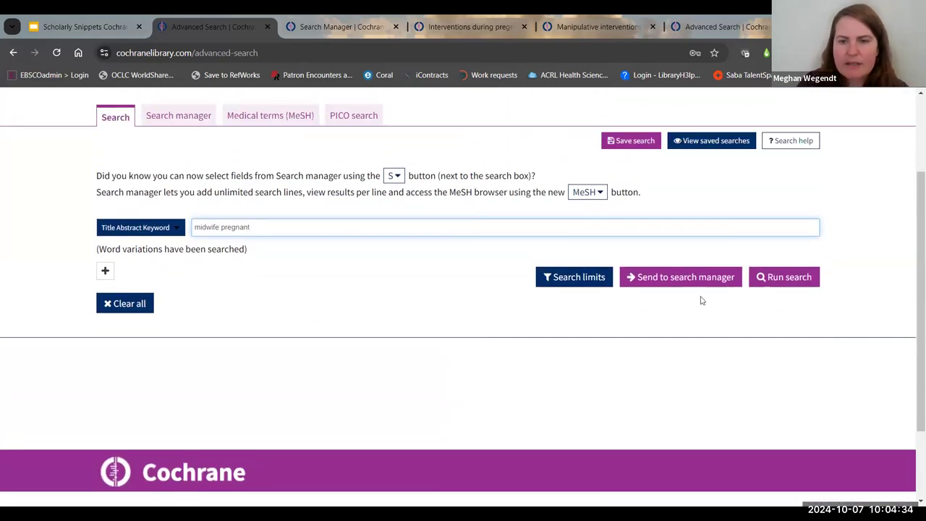
scroll(707, 311, "up", 2)
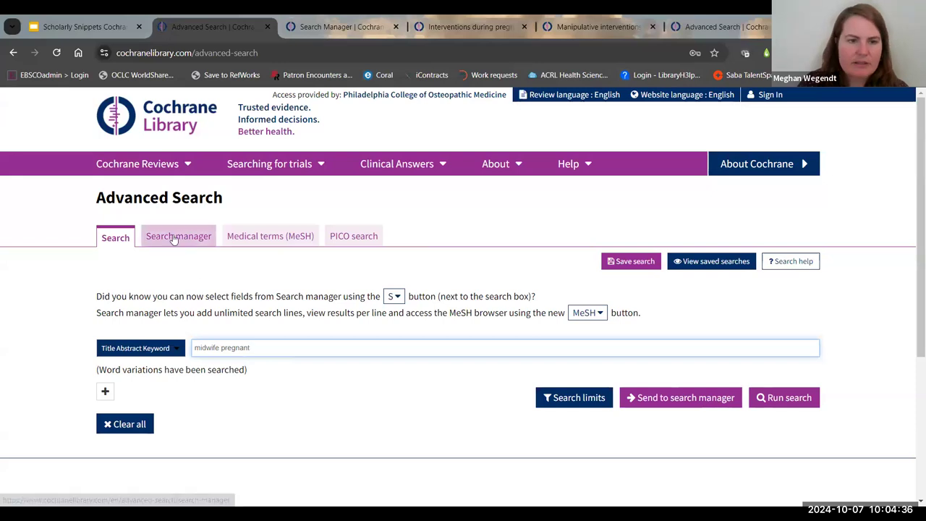
left_click(569, 397)
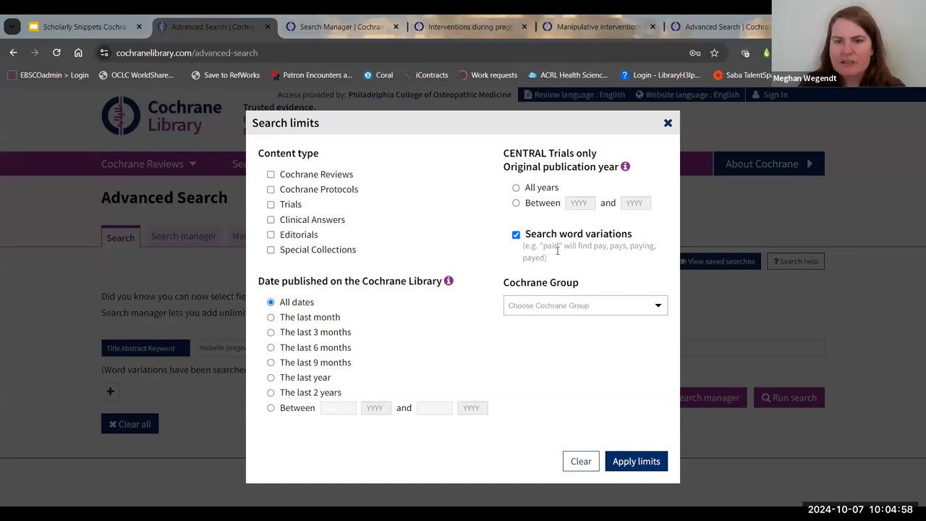
left_click(587, 305)
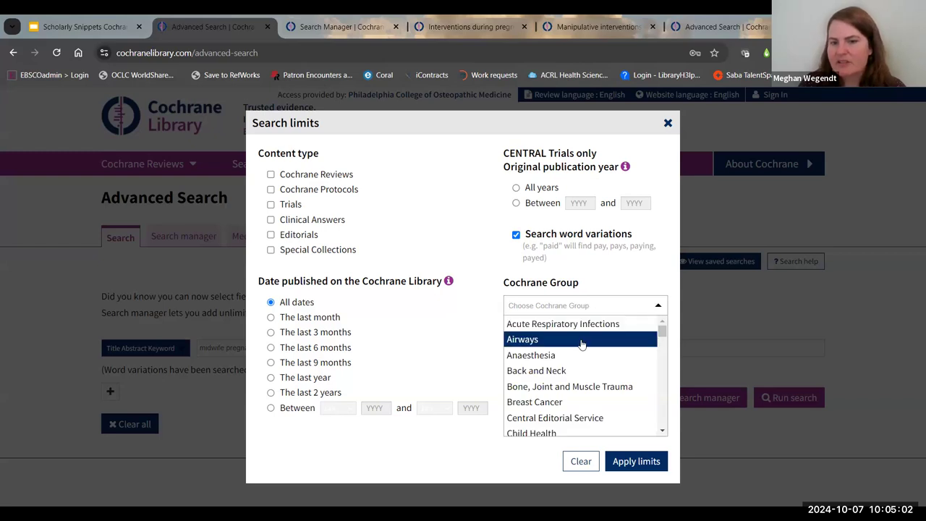
left_click(493, 346)
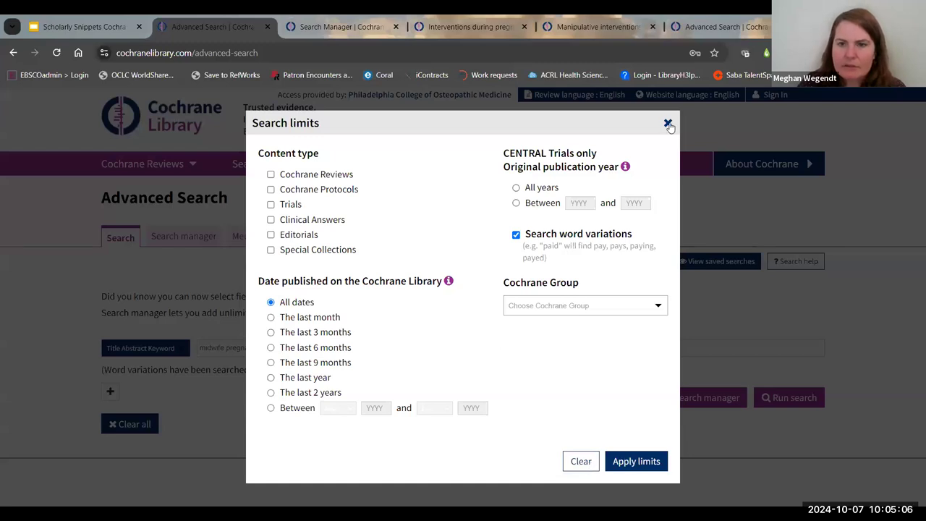
left_click(666, 124)
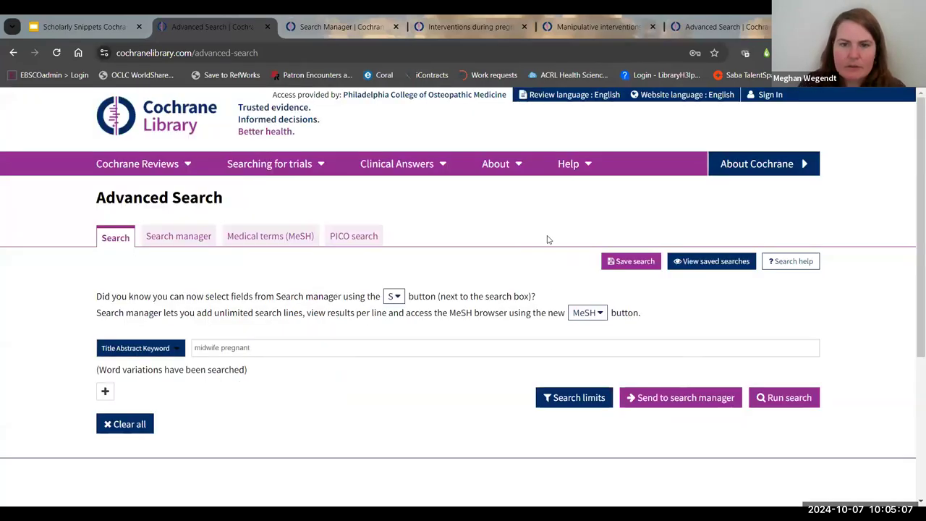
Run the midwife pregnant search, browse the 9 reviews, then view its 2 Clinical Answers
left_click(799, 402)
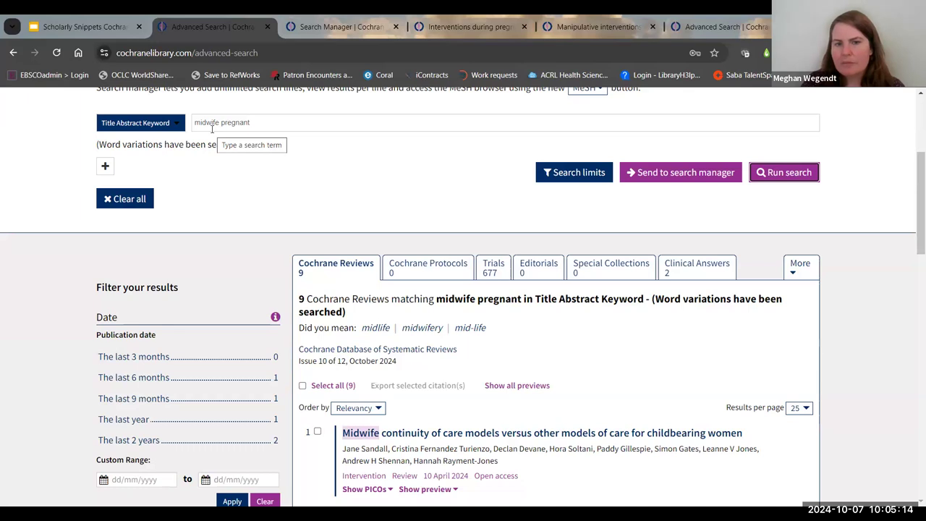
scroll(217, 239, "up", 3)
scroll(224, 248, "down", 3)
scroll(180, 261, "up", 3)
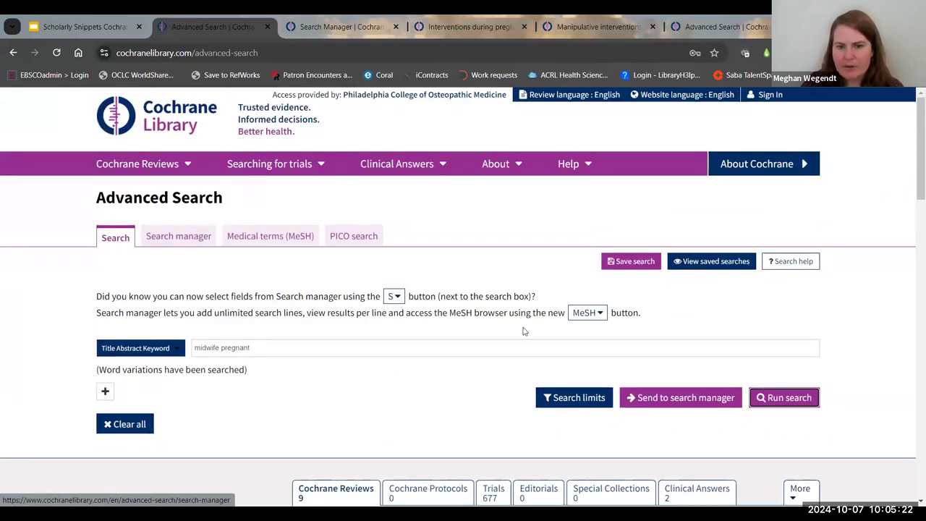
scroll(438, 316, "down", 1)
scroll(438, 316, "down", 3)
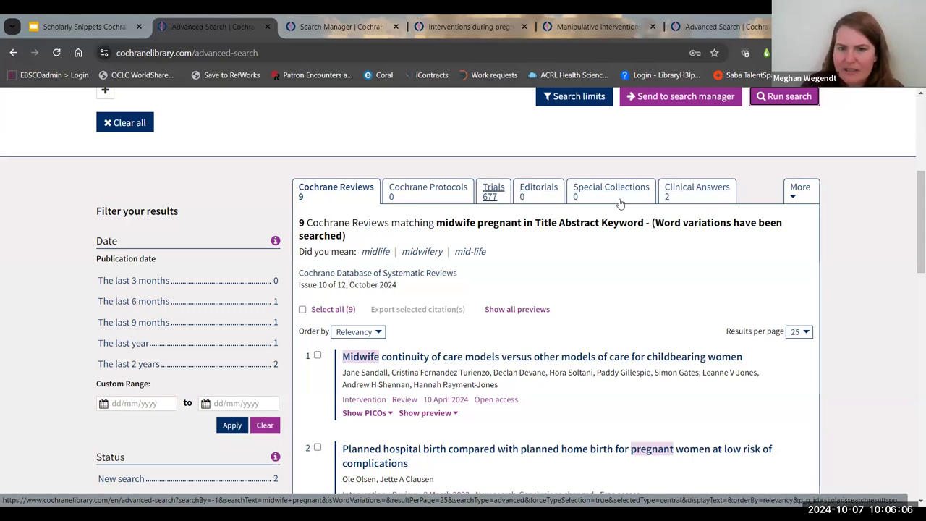
left_click(678, 194)
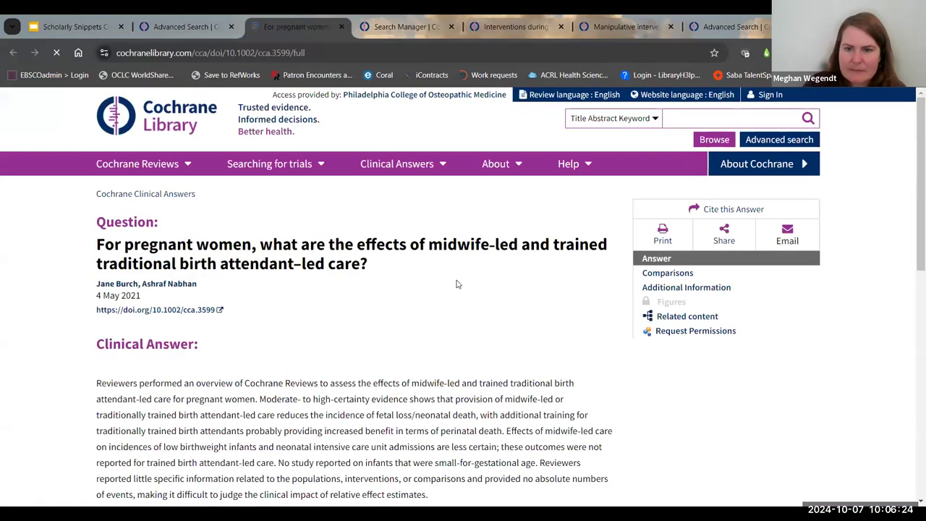
Expand all outcomes of the first clinical answer's comparison, read them, and close it
scroll(453, 287, "down", 3)
scroll(138, 297, "down", 2)
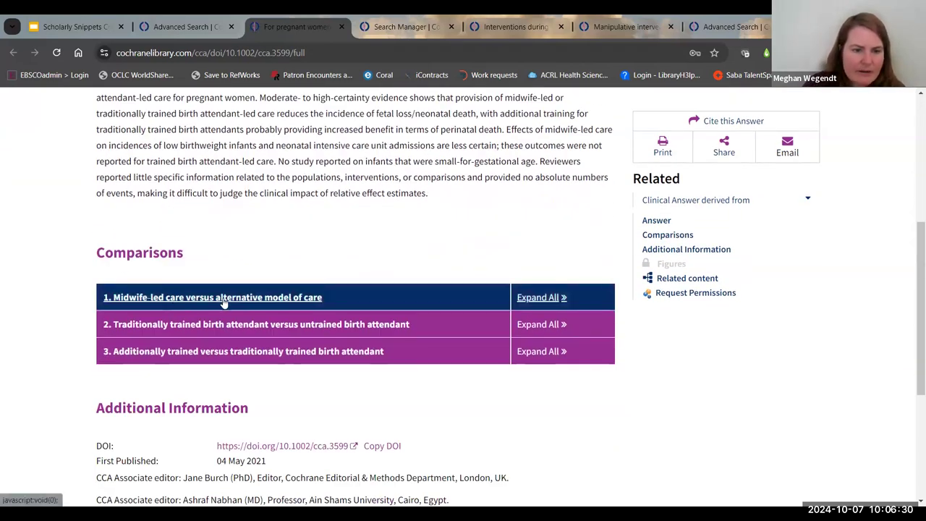
left_click(541, 299)
scroll(502, 302, "down", 3)
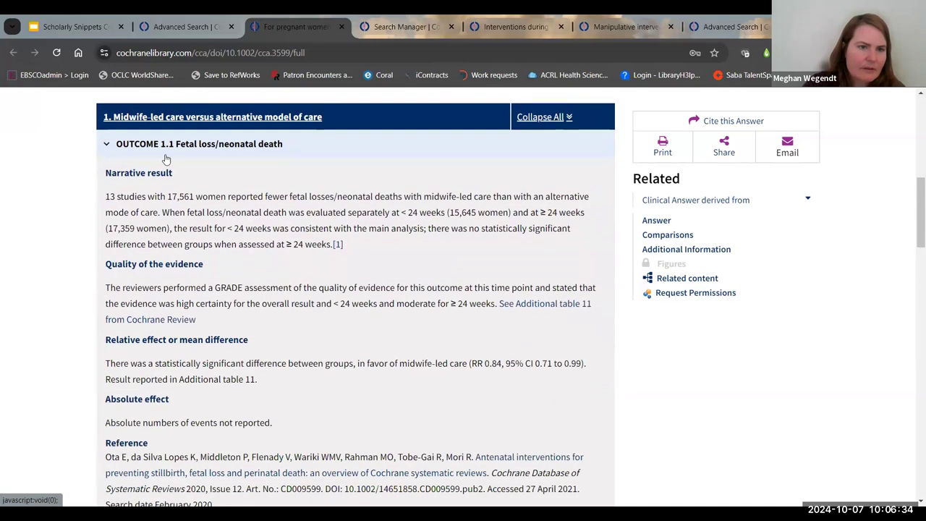
scroll(165, 158, "down", 10)
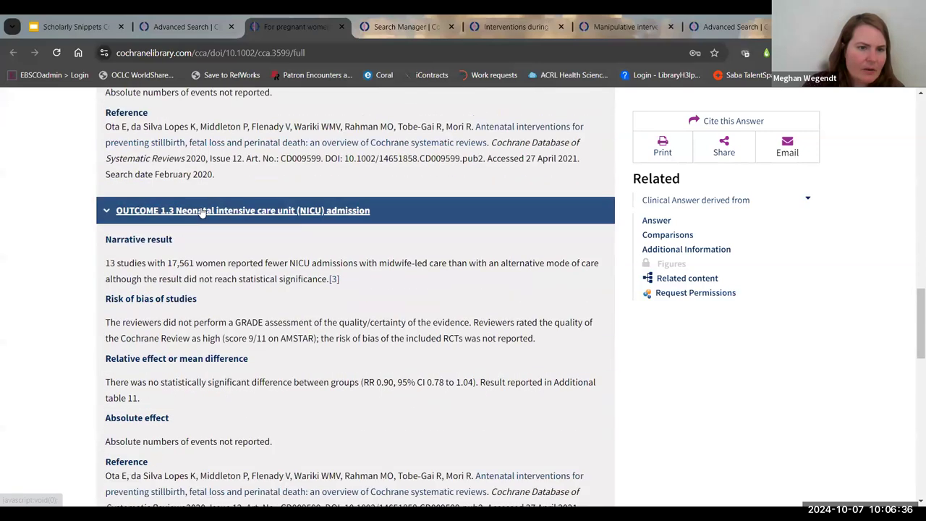
scroll(202, 211, "down", 4)
scroll(214, 209, "up", 3)
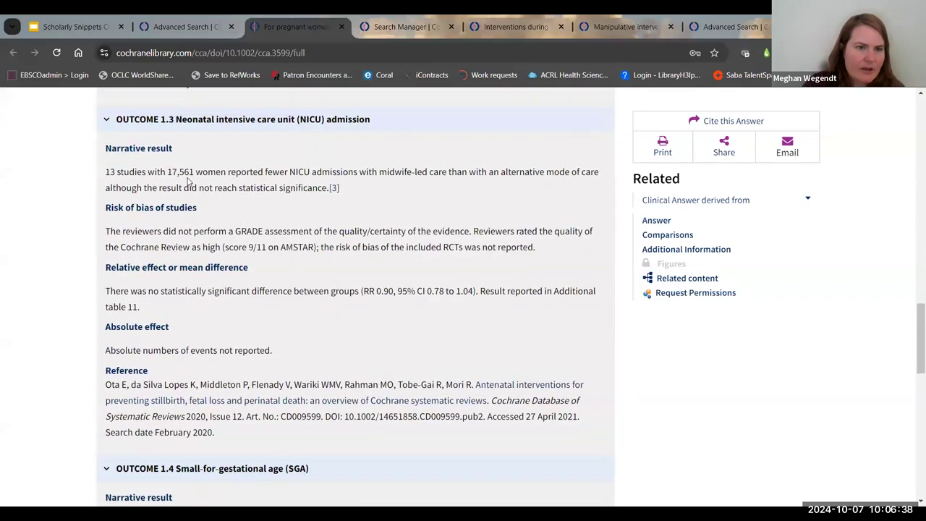
scroll(183, 190, "up", 1)
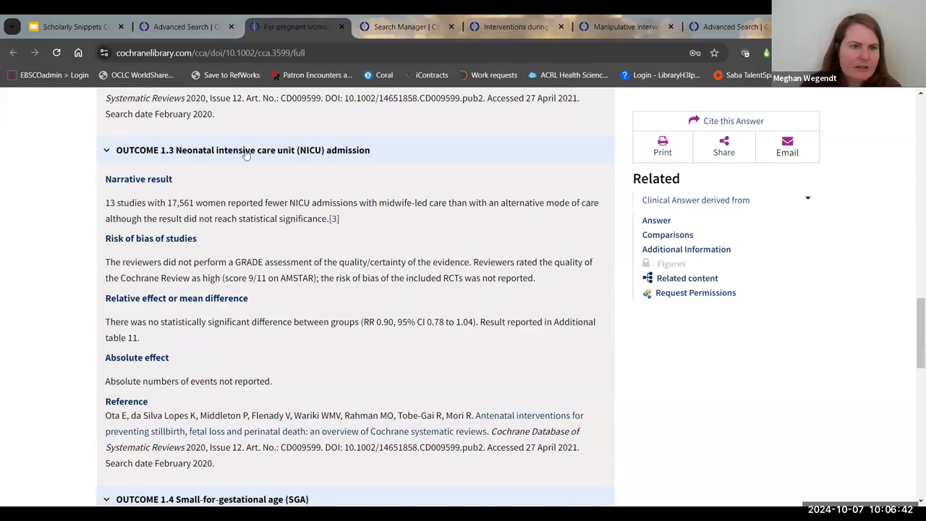
scroll(315, 233, "up", 15)
scroll(316, 230, "up", 4)
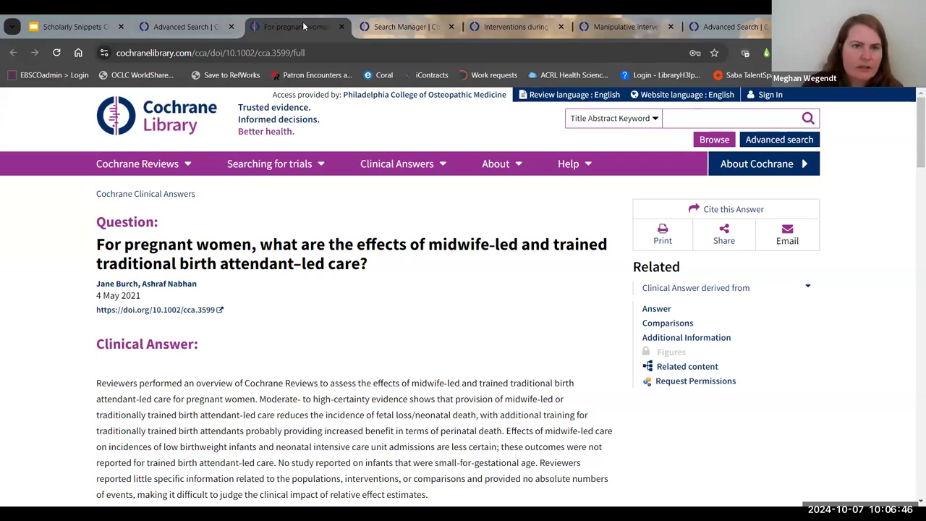
left_click(342, 27)
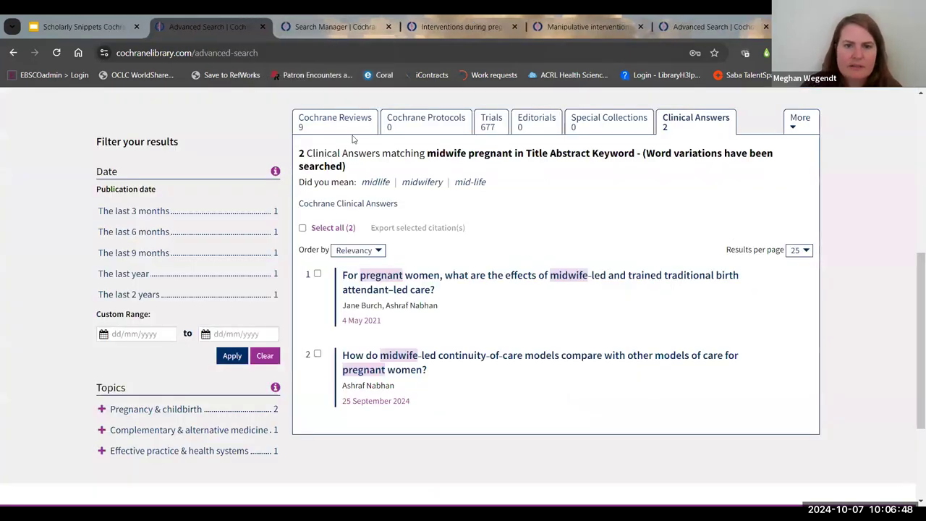
Return to the Cochrane Reviews results and browse the nine midwife pregnant reviews
left_click(365, 123)
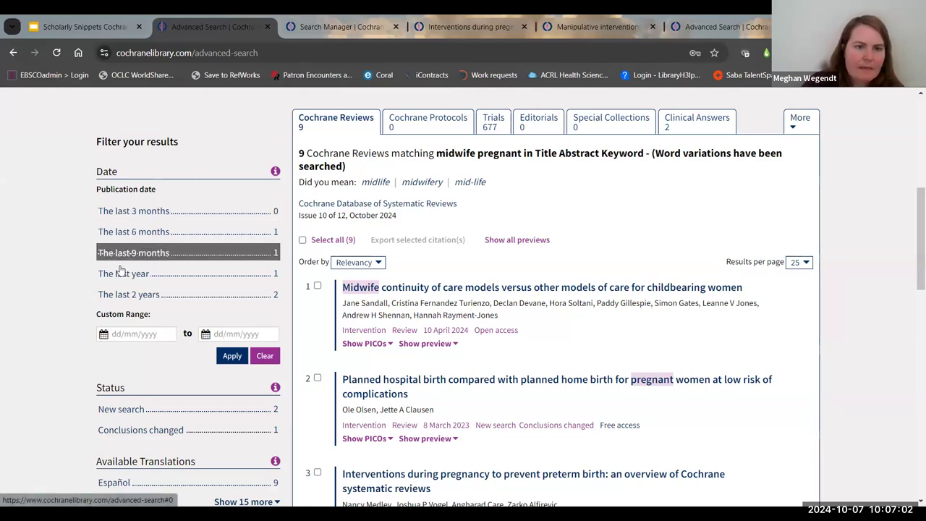
scroll(124, 289, "down", 2)
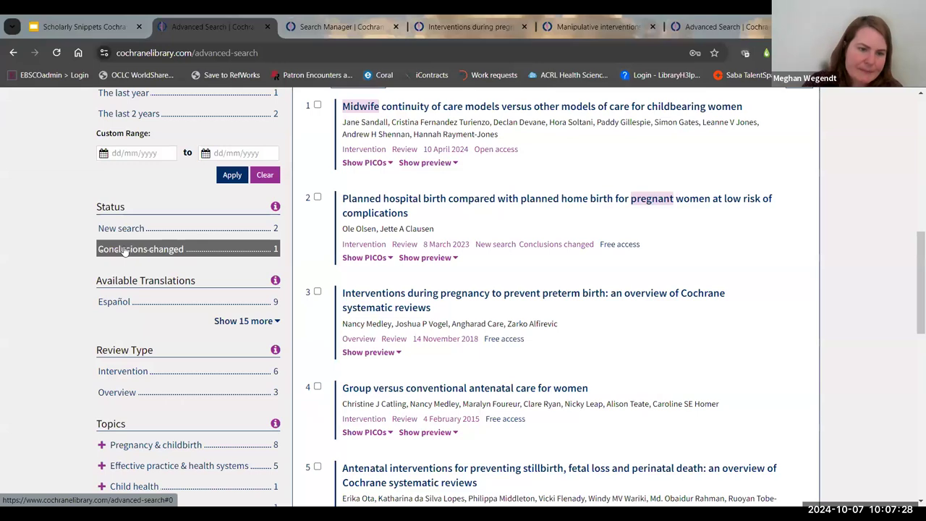
scroll(124, 250, "down", 2)
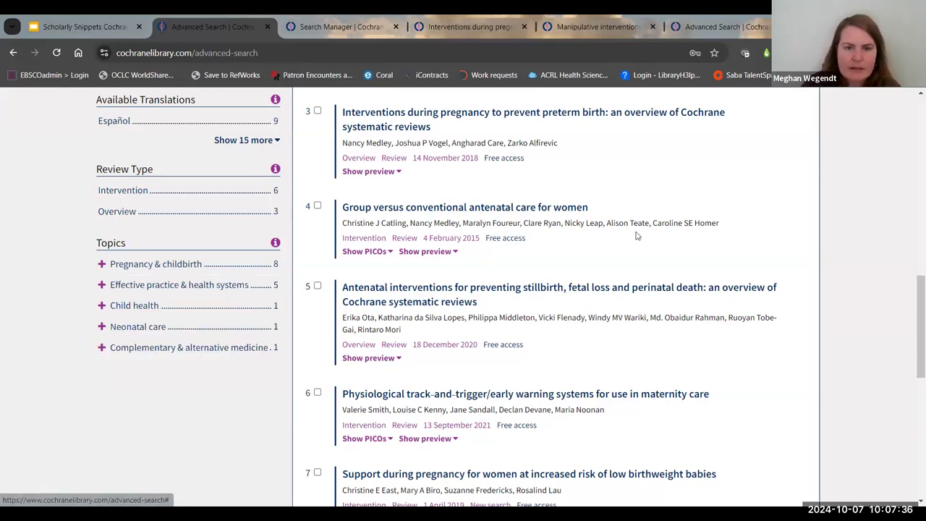
scroll(636, 235, "up", 4)
scroll(636, 235, "down", 1)
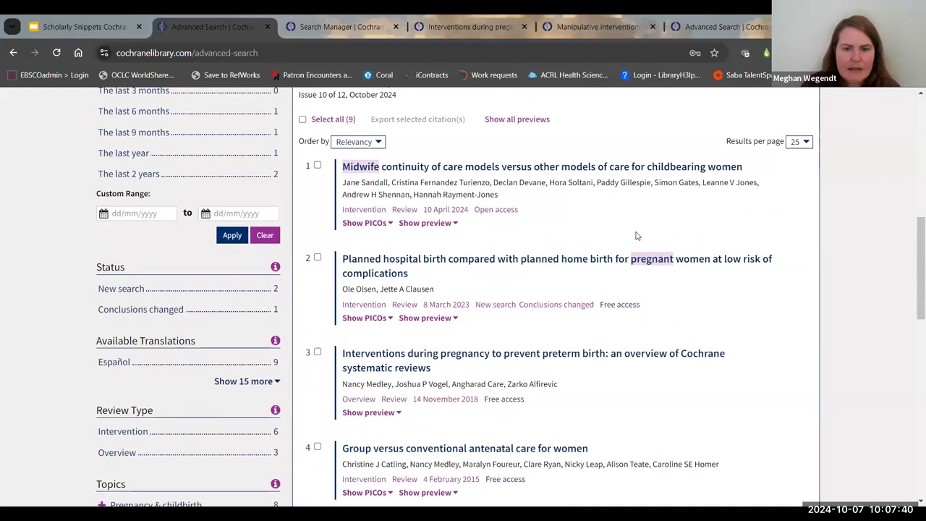
scroll(636, 236, "down", 2)
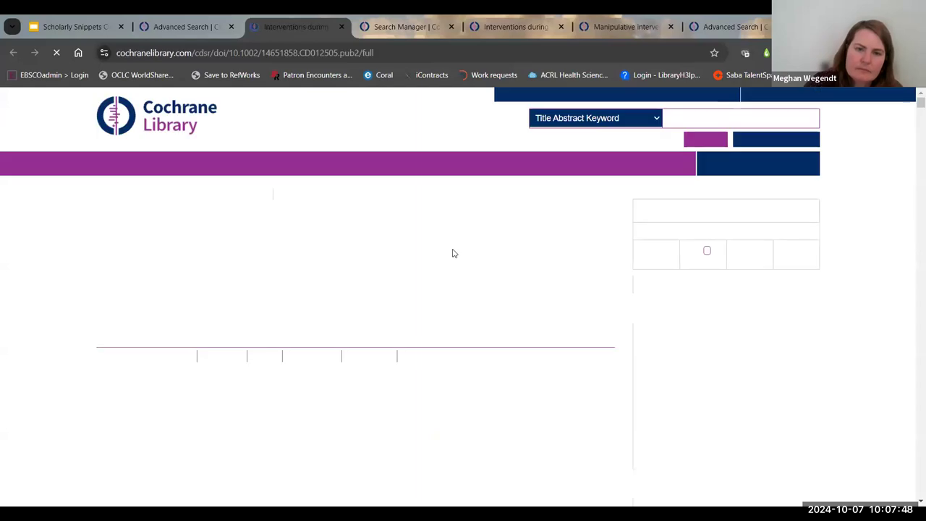
Jump to the plain language summary and highlight '83 systematic reviews'
scroll(417, 295, "down", 2)
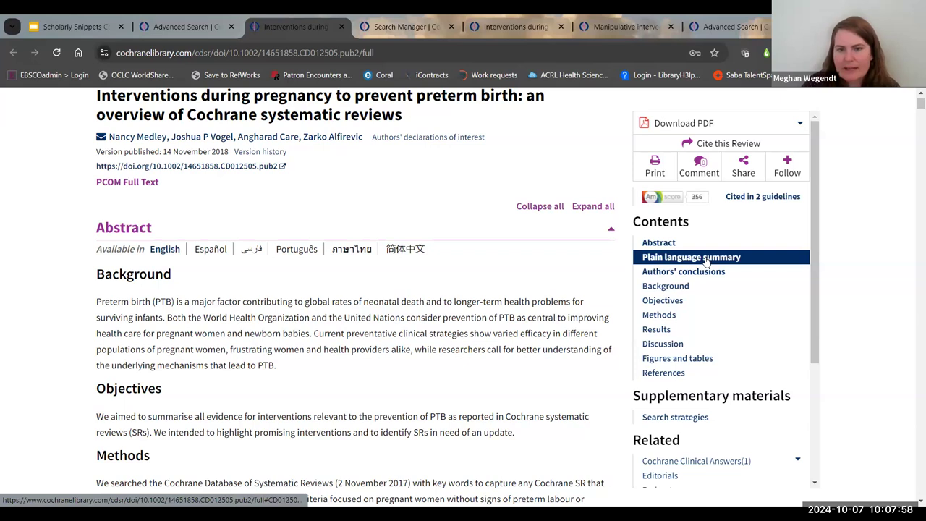
left_click(707, 260)
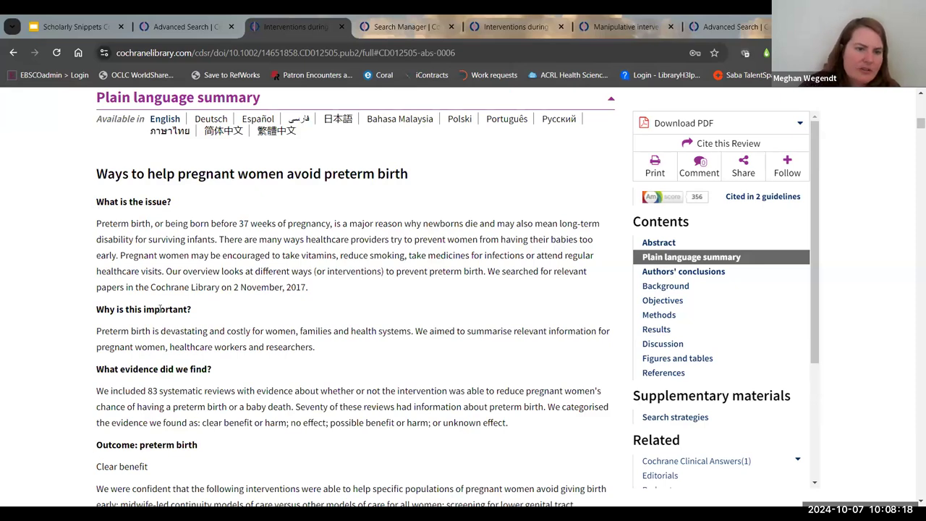
scroll(161, 309, "down", 3)
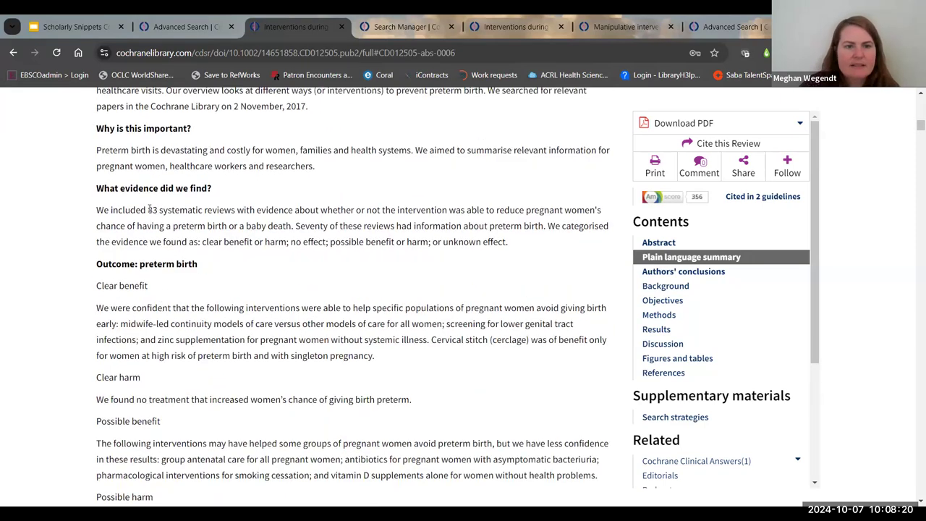
left_click_drag(149, 210, 235, 212)
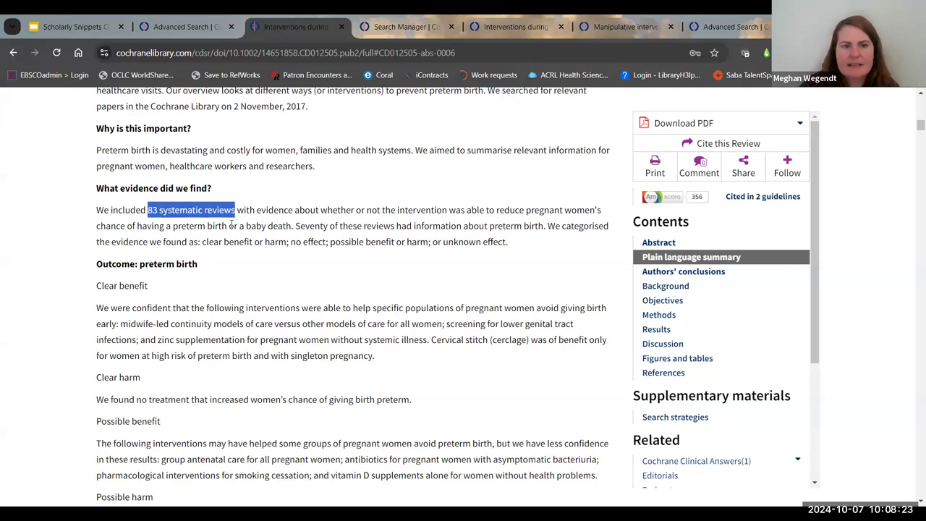
left_click(235, 262)
Read down to Implications for research, highlighting the heading and the Formal consensus paragraph
scroll(125, 275, "down", 2)
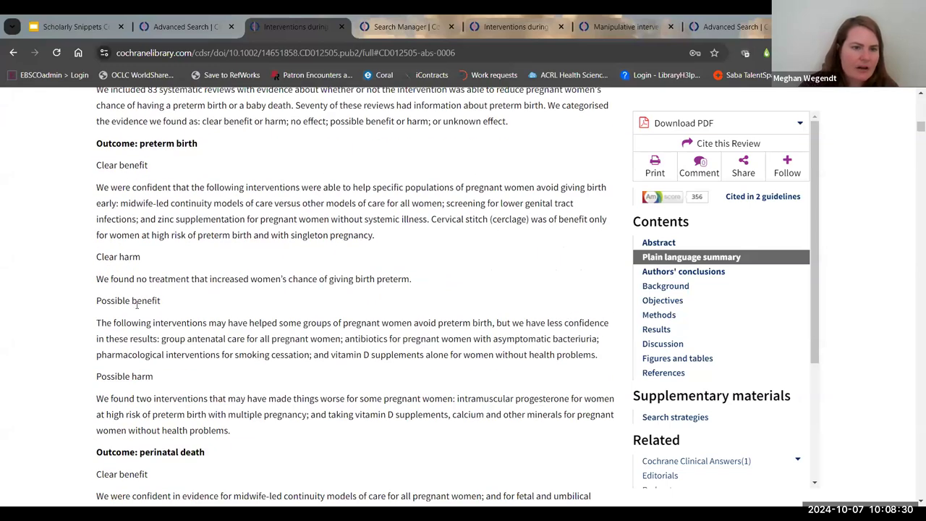
scroll(136, 379, "down", 4)
scroll(123, 289, "down", 2)
scroll(123, 287, "down", 4)
scroll(123, 290, "down", 3)
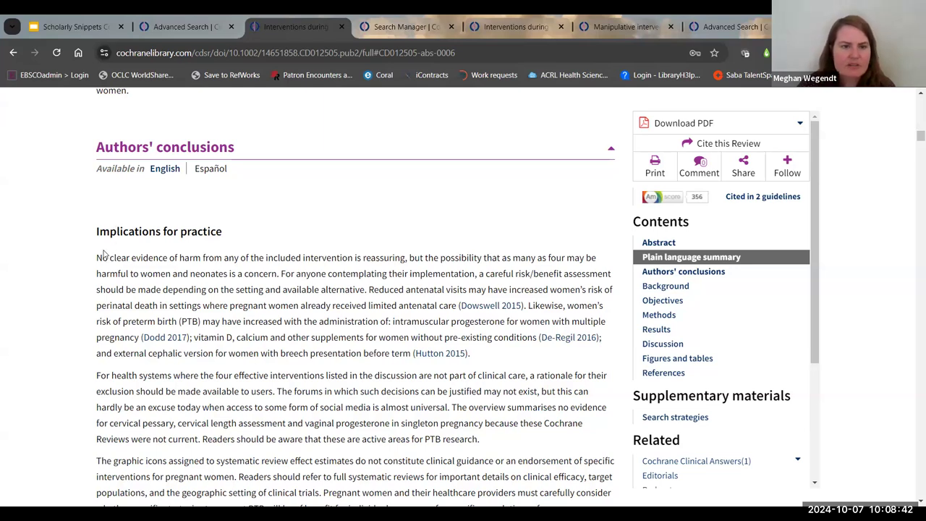
scroll(107, 257, "down", 4)
scroll(107, 259, "down", 2)
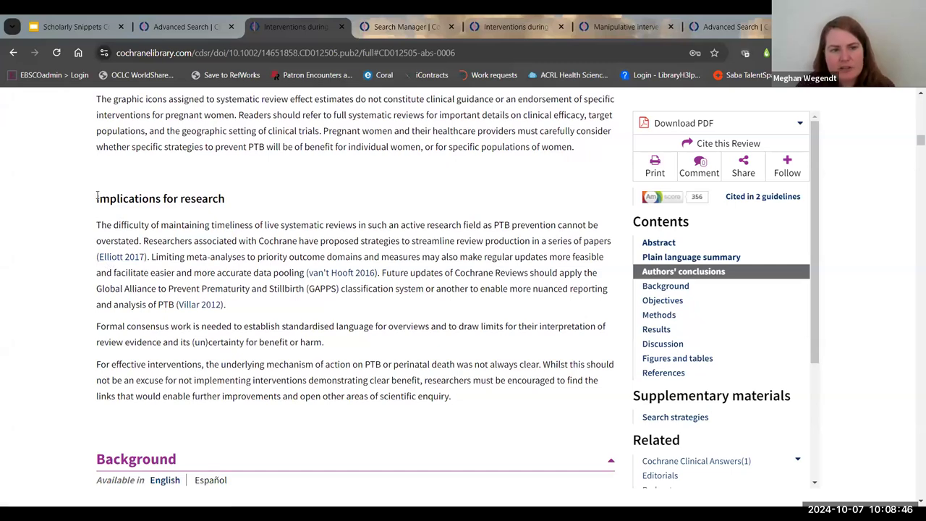
left_click_drag(92, 200, 267, 196)
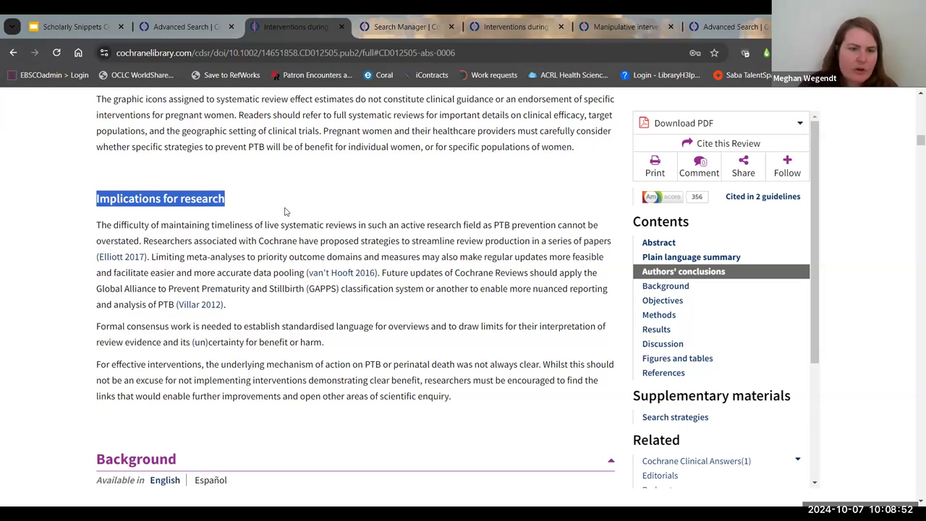
left_click(91, 330)
left_click_drag(91, 331, 415, 338)
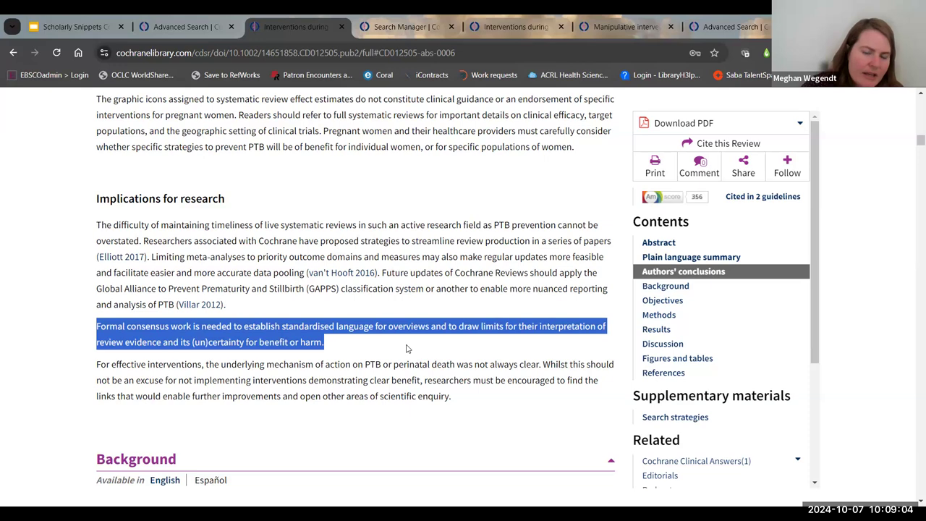
left_click(407, 349)
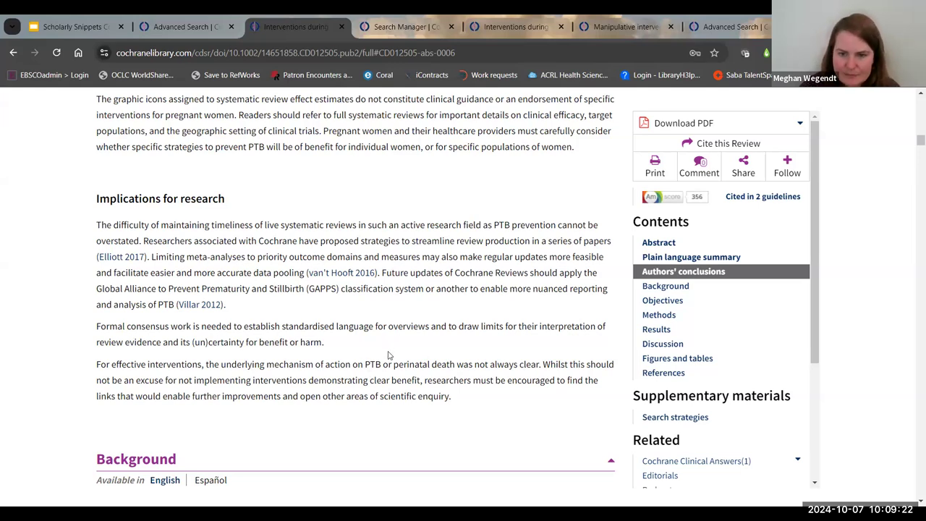
Highlight the About this Review heading in the Contents sidebar
scroll(730, 329, "up", 1)
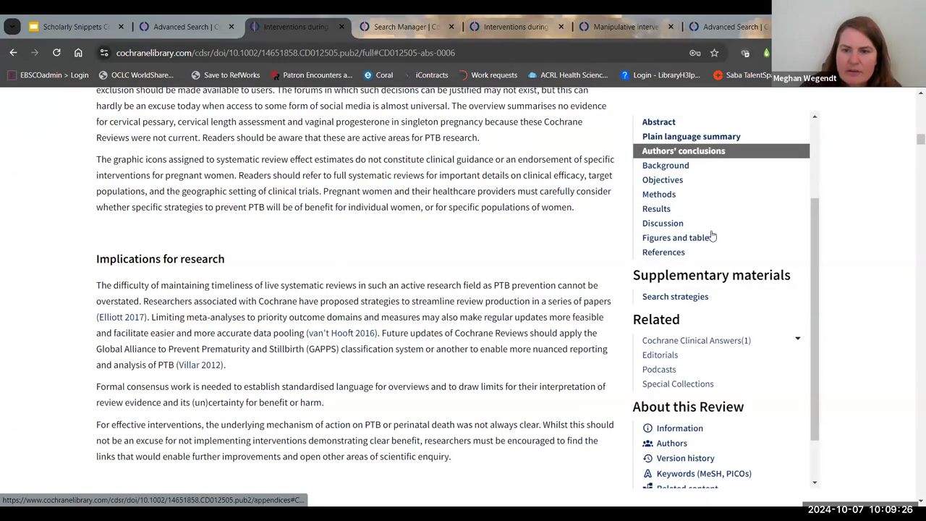
scroll(748, 311, "down", 1)
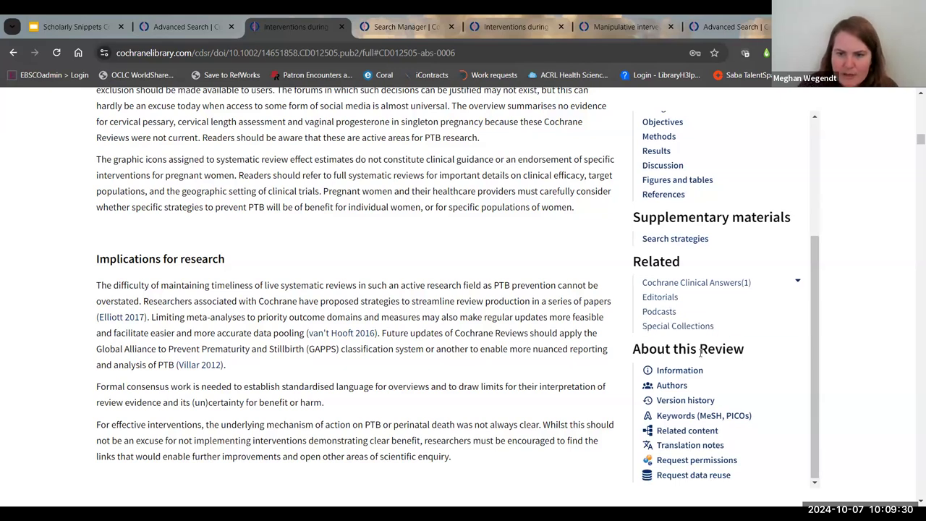
left_click_drag(634, 349, 751, 358)
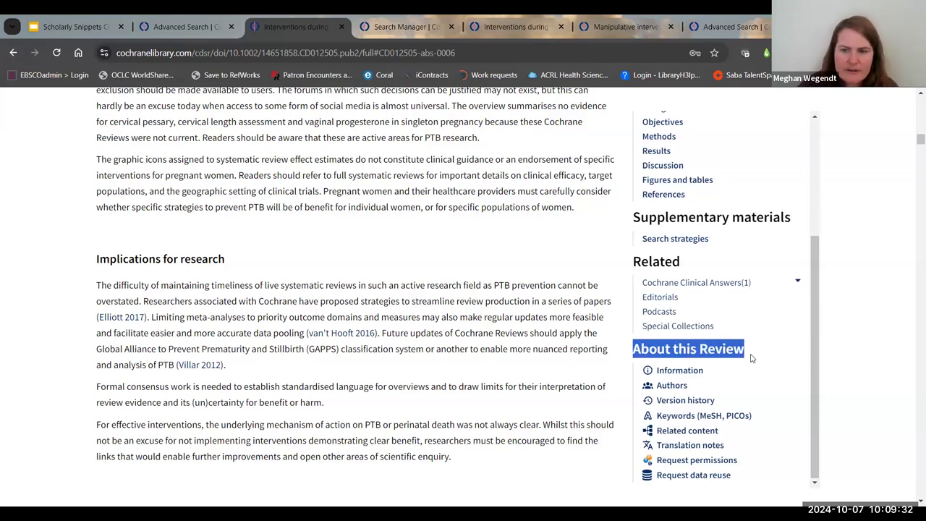
Open the review's Information page, scan metrics and authors, then view its version history
left_click(689, 374)
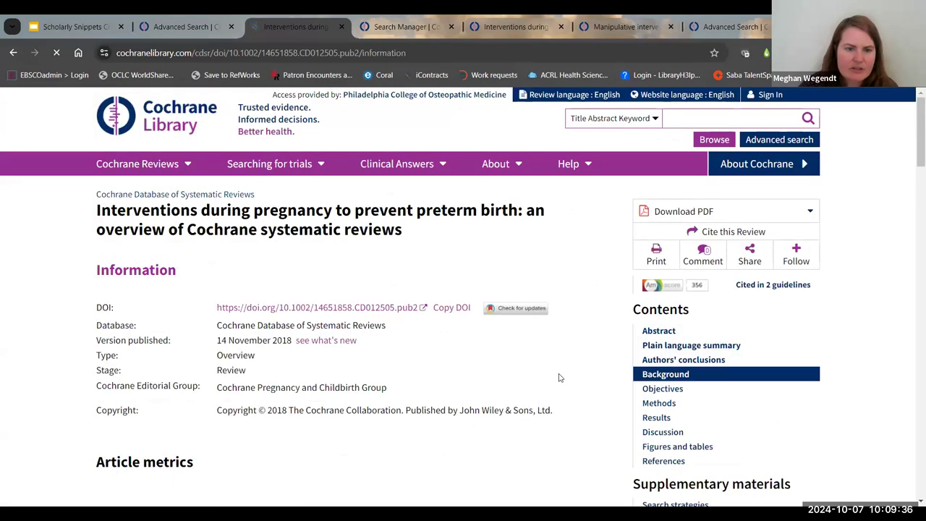
scroll(205, 416, "down", 3)
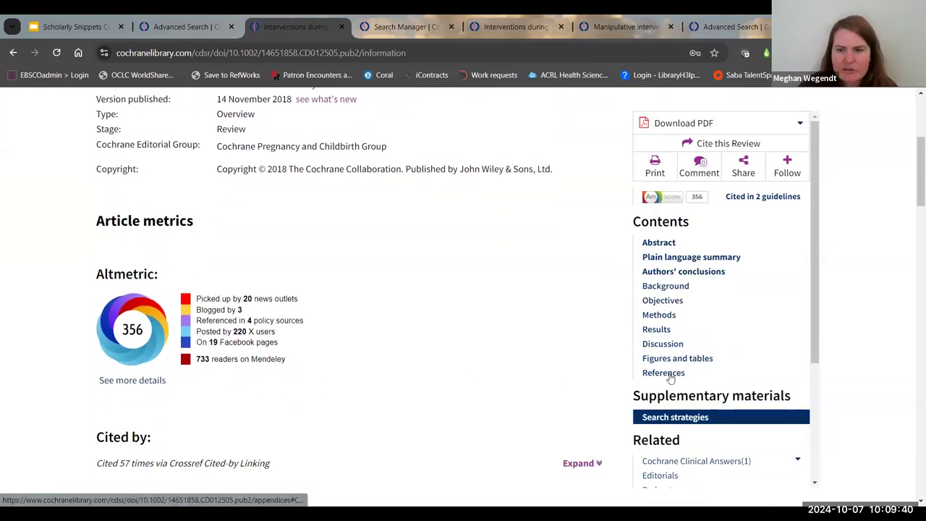
scroll(564, 390, "down", 2)
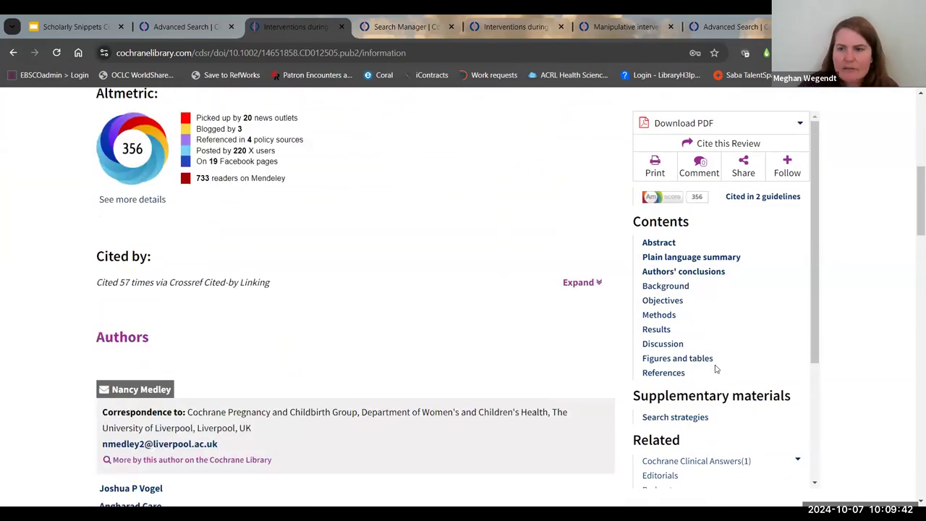
scroll(803, 303, "down", 3)
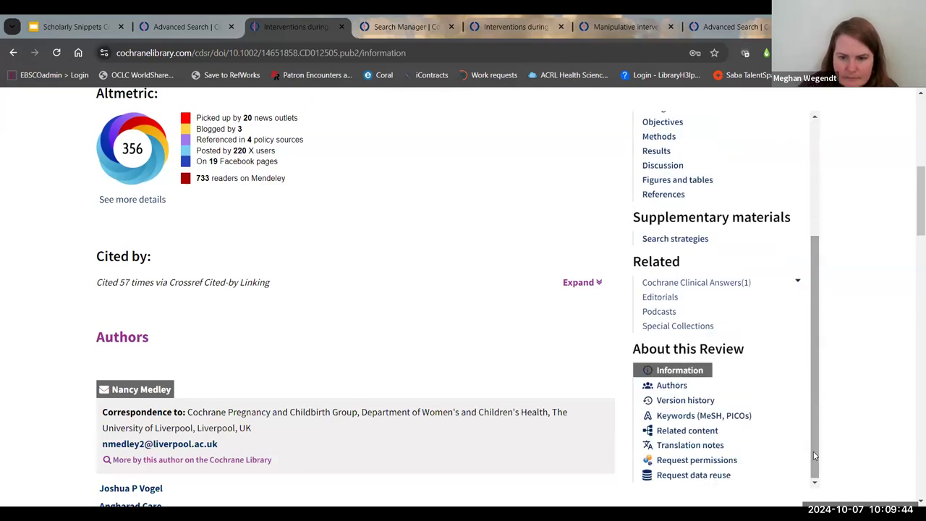
scroll(568, 383, "down", 4)
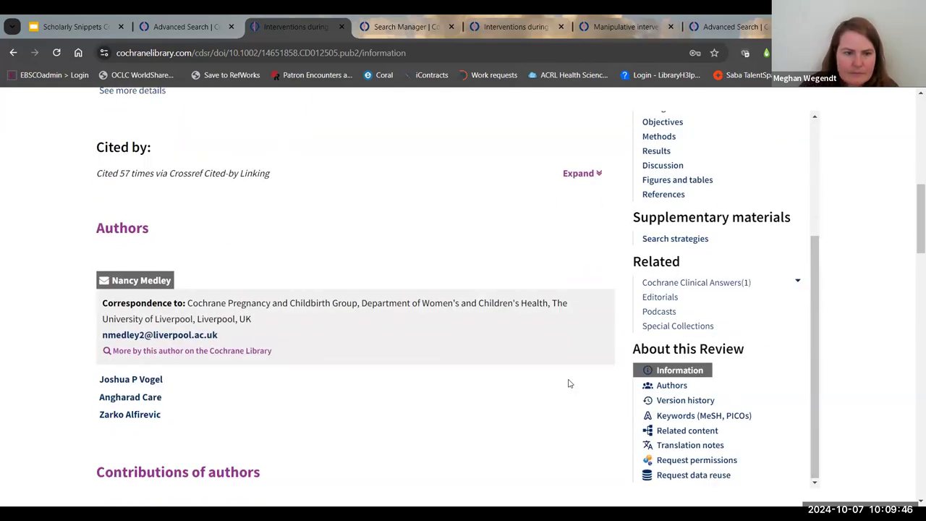
scroll(568, 383, "down", 3)
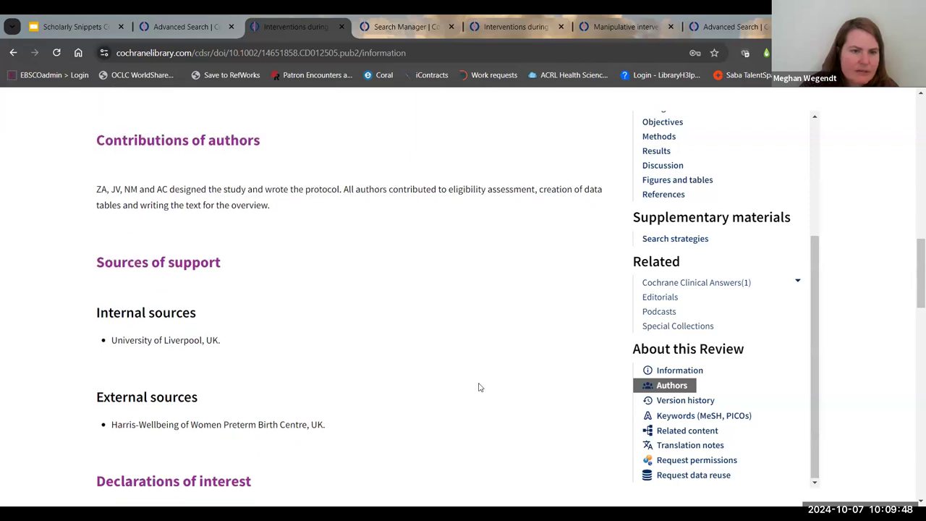
scroll(467, 379, "down", 3)
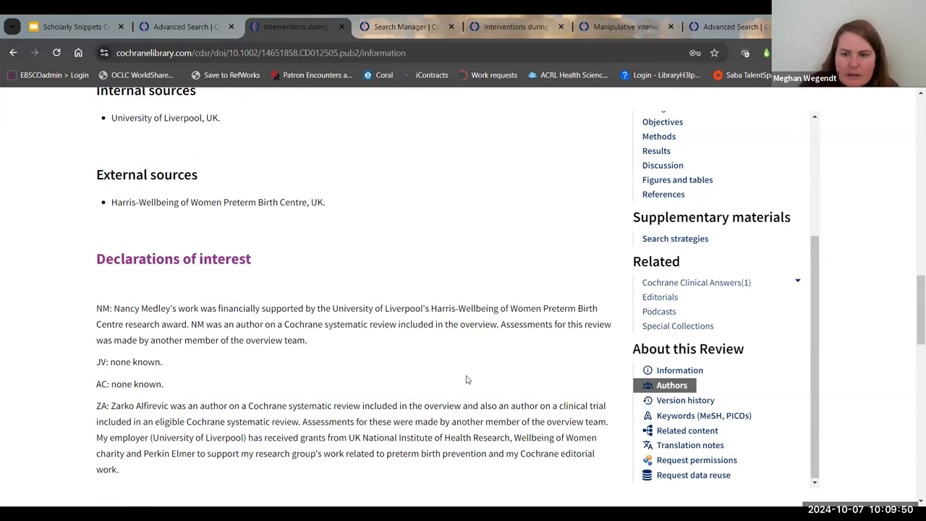
scroll(467, 380, "down", 1)
left_click(686, 402)
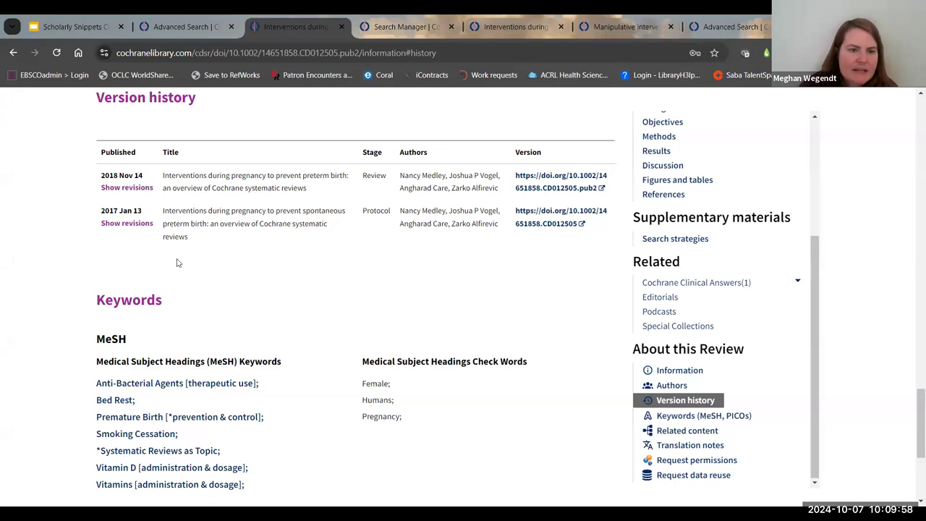
scroll(275, 271, "down", 1)
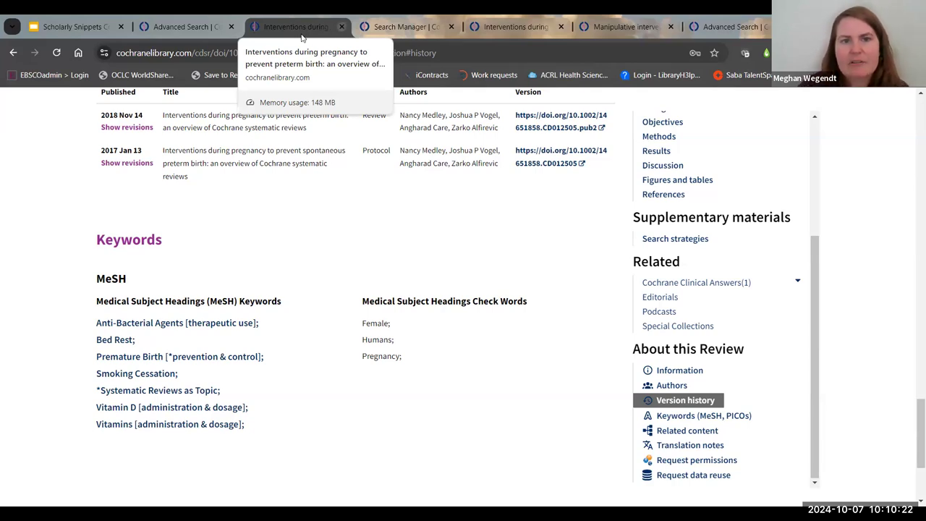
Return to the Advanced Search tab and check the Title Abstract Keyword field list unchanged
left_click(191, 21)
scroll(570, 308, "up", 8)
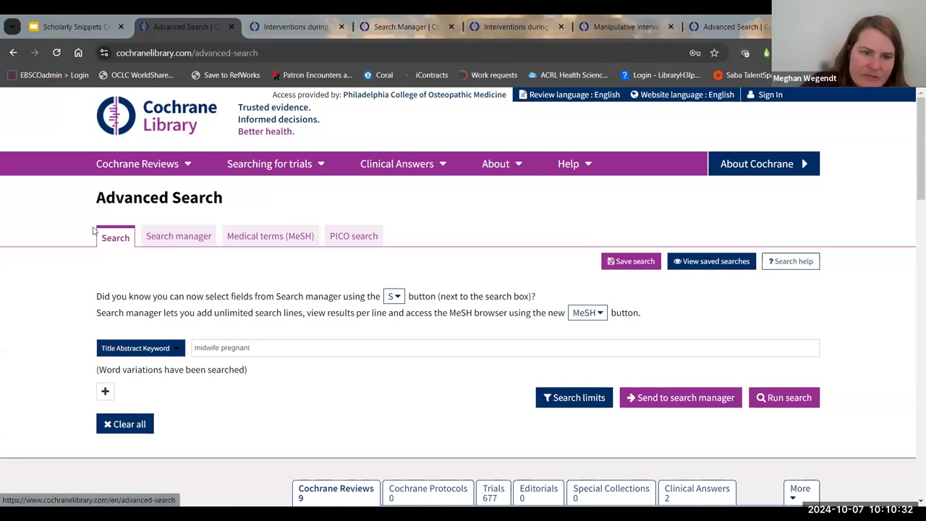
left_click_drag(223, 197, 475, 229)
left_click(481, 229)
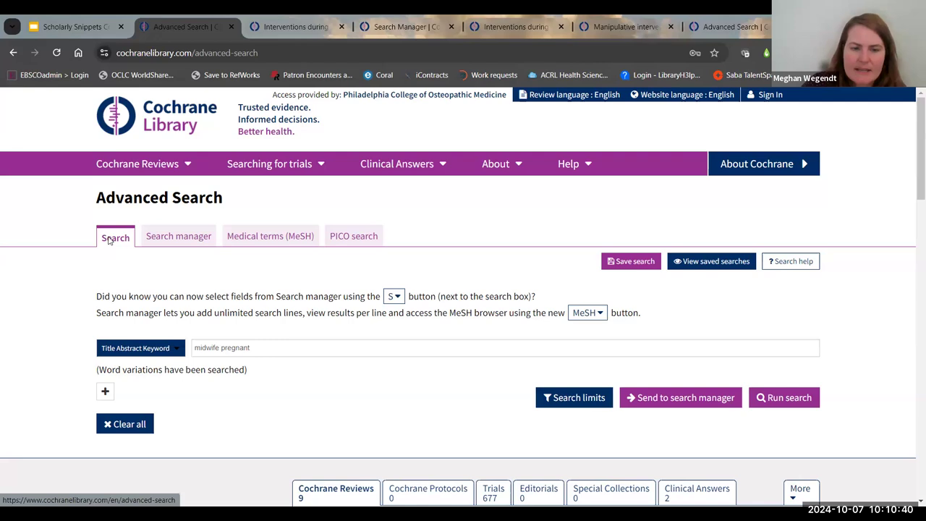
left_click(177, 352)
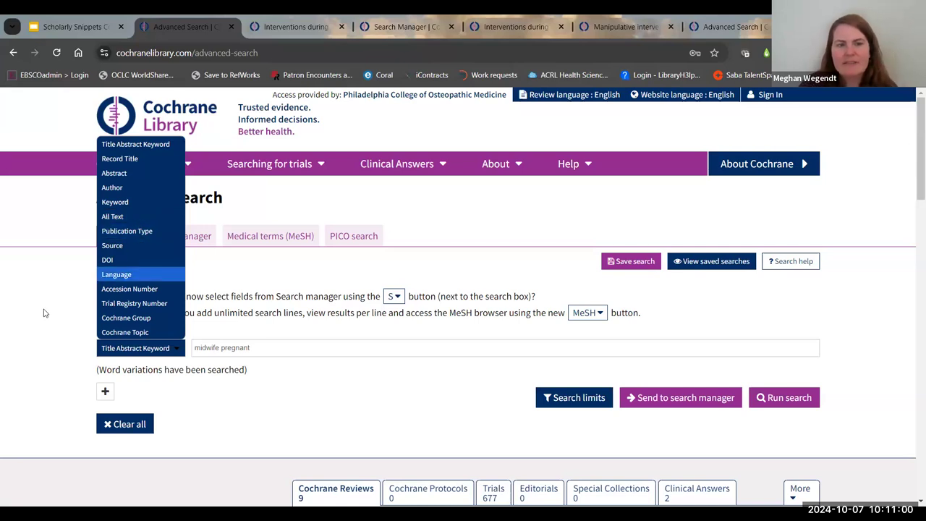
left_click(60, 334)
Clear all Search Manager lines and run 'midwife pregnancy' as line #1 (1368 results)
left_click(173, 239)
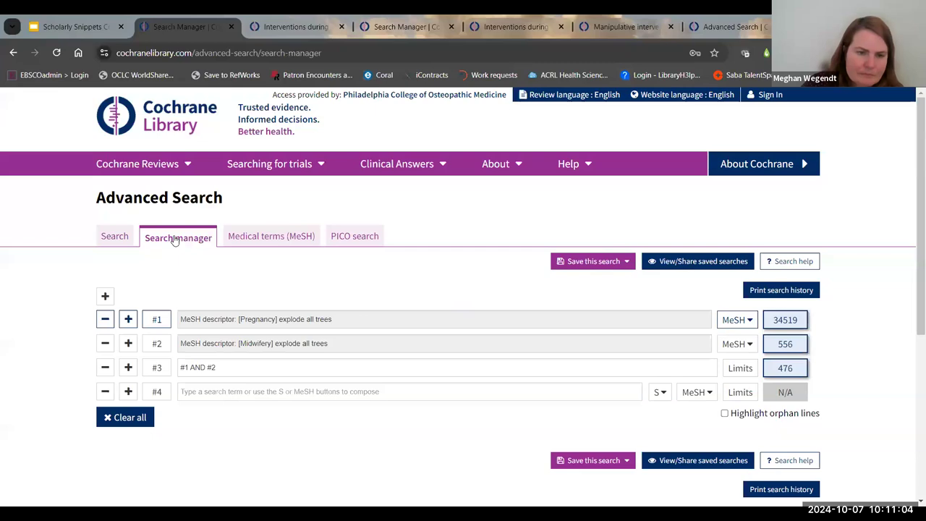
left_click(126, 418)
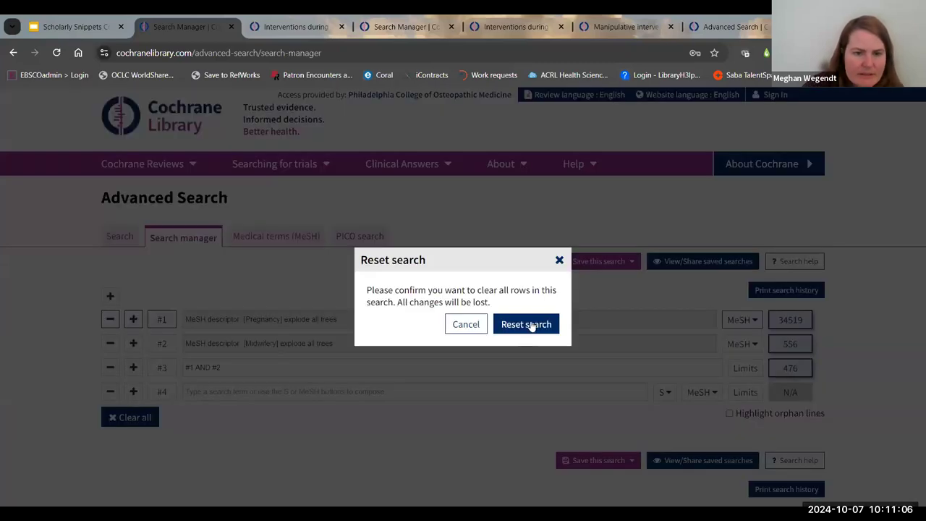
left_click(528, 323)
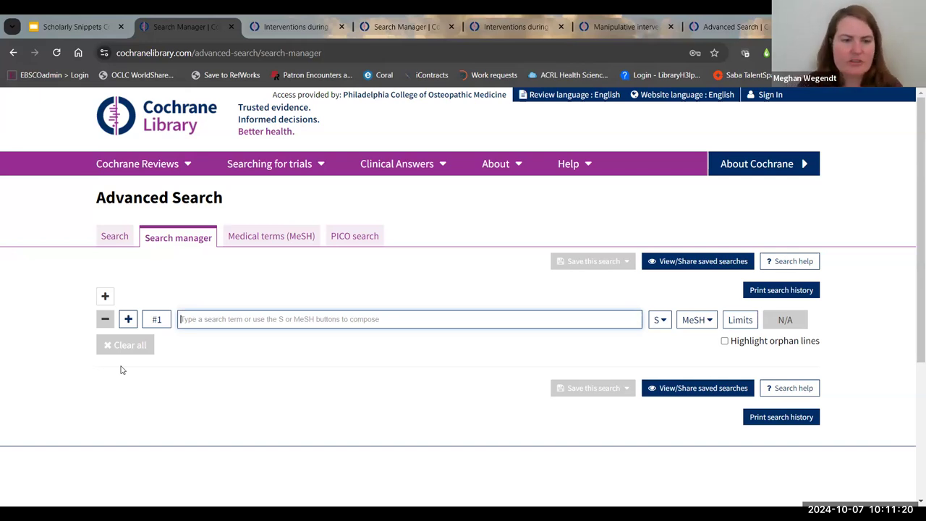
type("w")
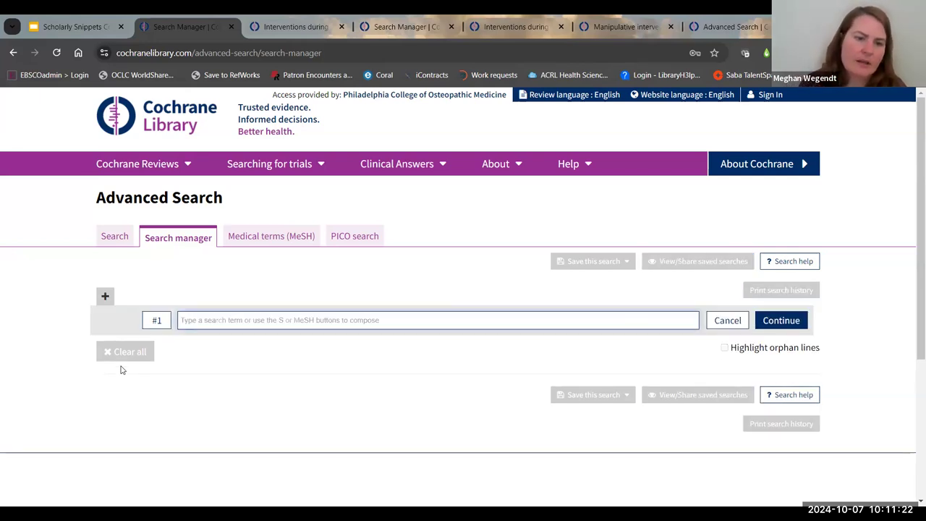
type("midwife")
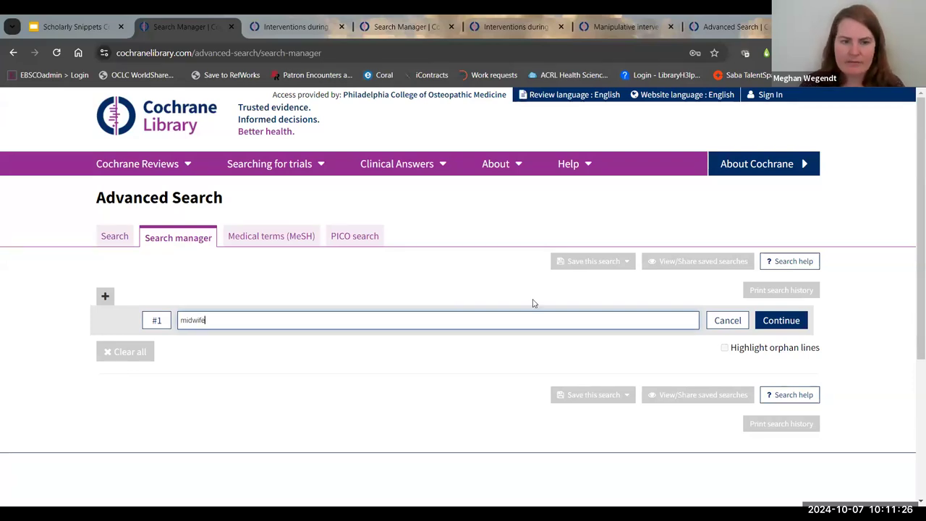
type(" preg")
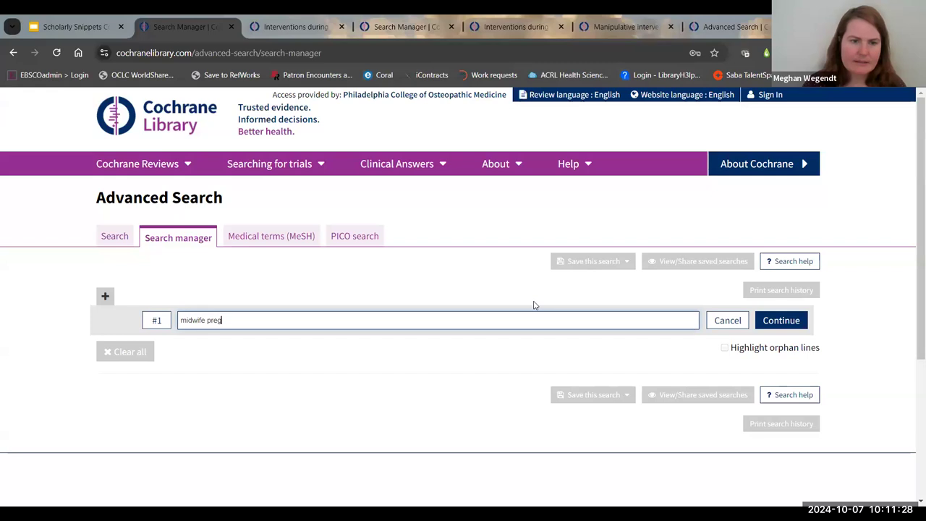
type("nancy")
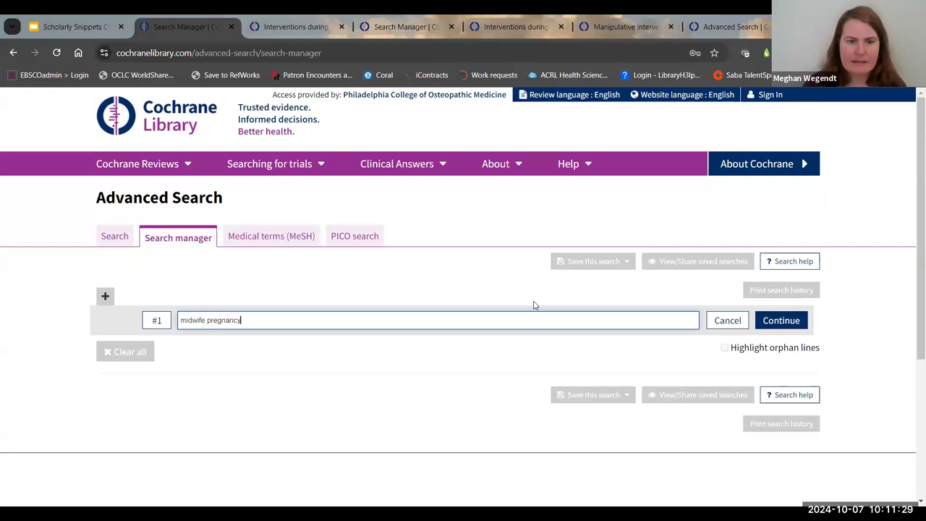
left_click(794, 324)
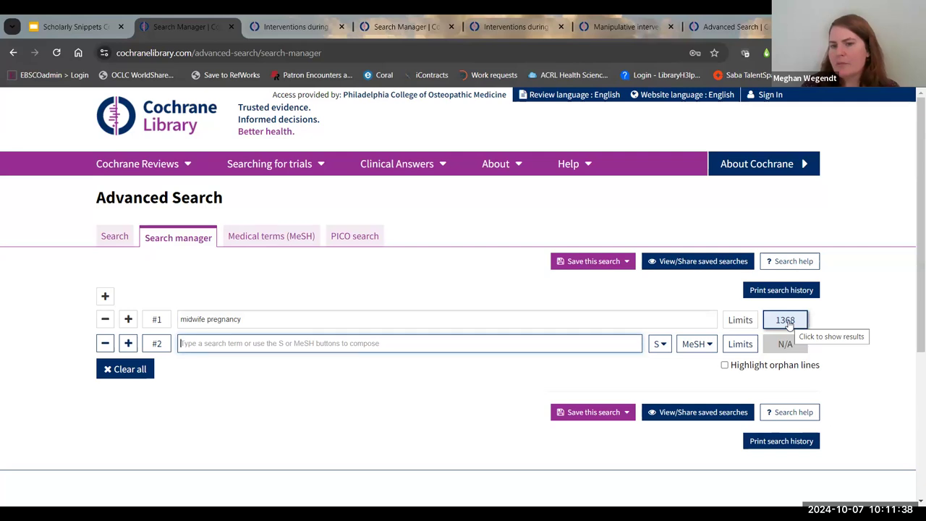
Display line #1 'midwife pregnancy' results: 160 Cochrane Reviews, 8 Protocols, 1193 Trials, 6 Clinical Answers
left_click(786, 325)
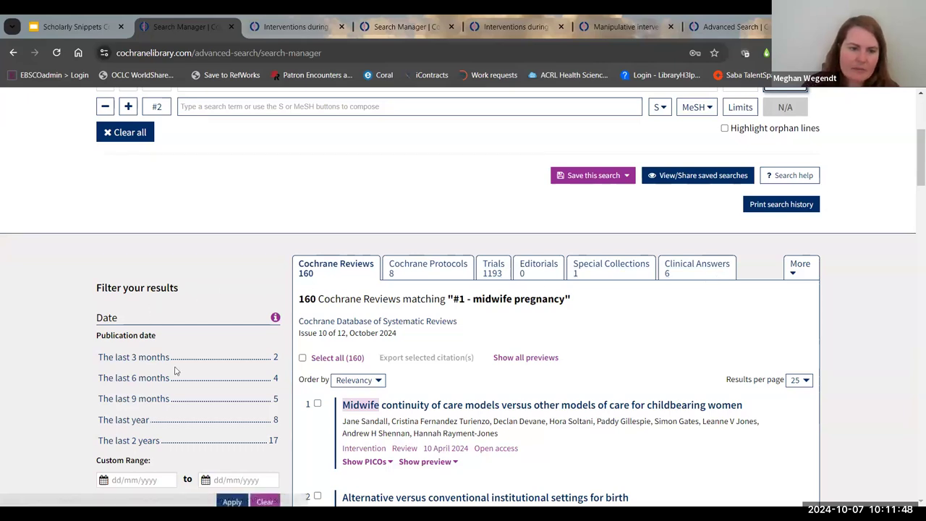
scroll(175, 371, "down", 2)
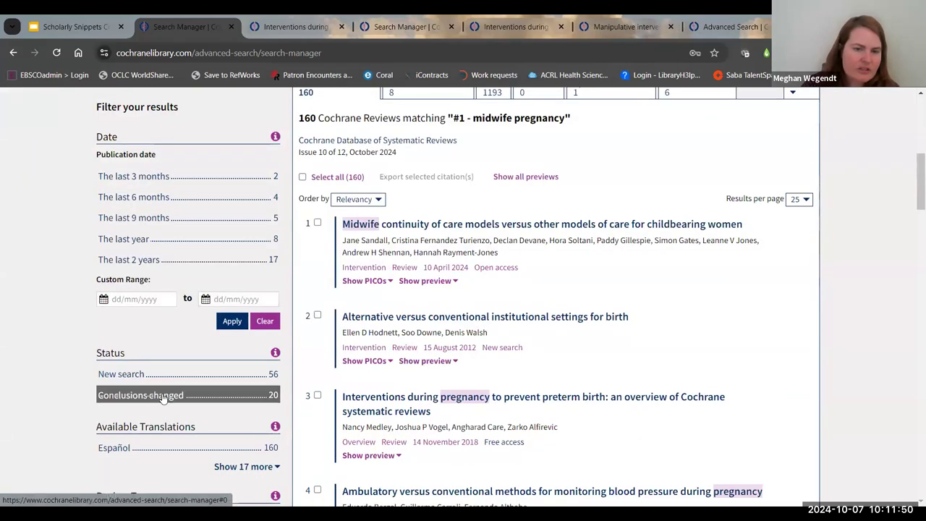
scroll(616, 377, "up", 3)
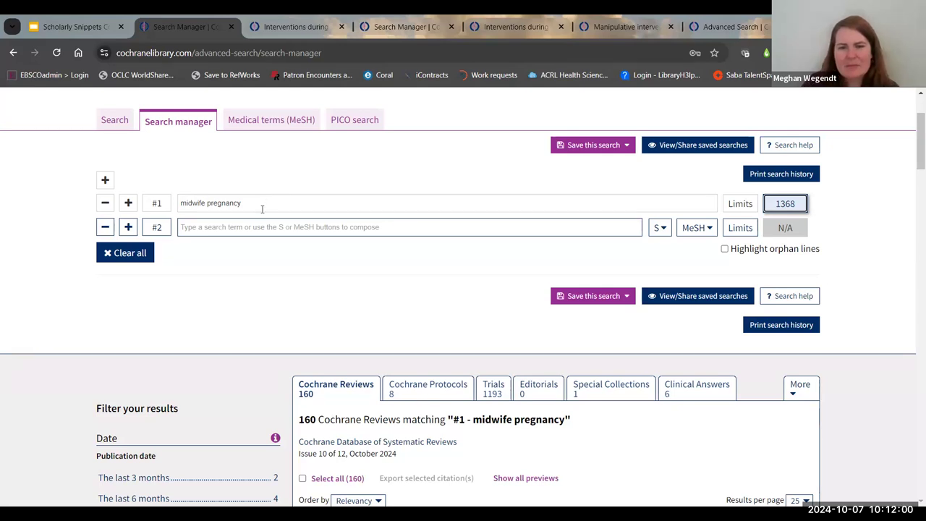
scroll(327, 314, "down", 3)
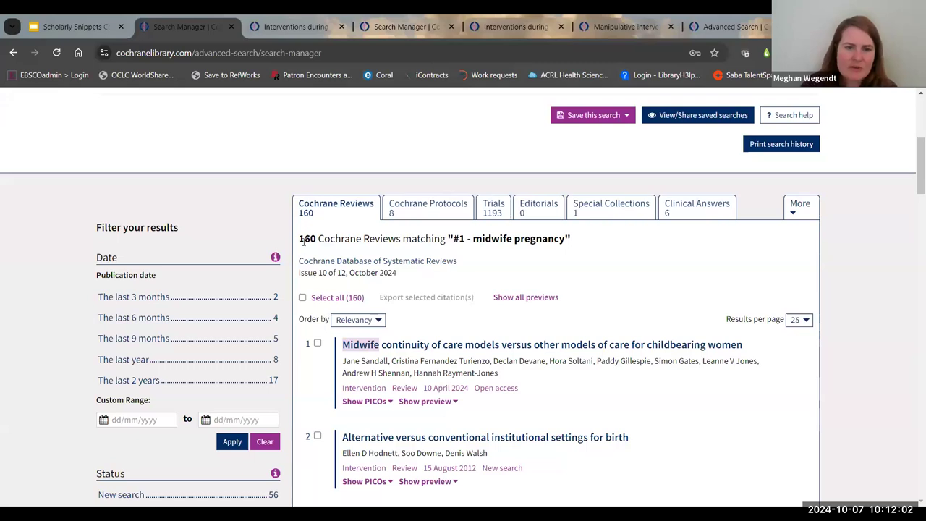
scroll(780, 312, "up", 5)
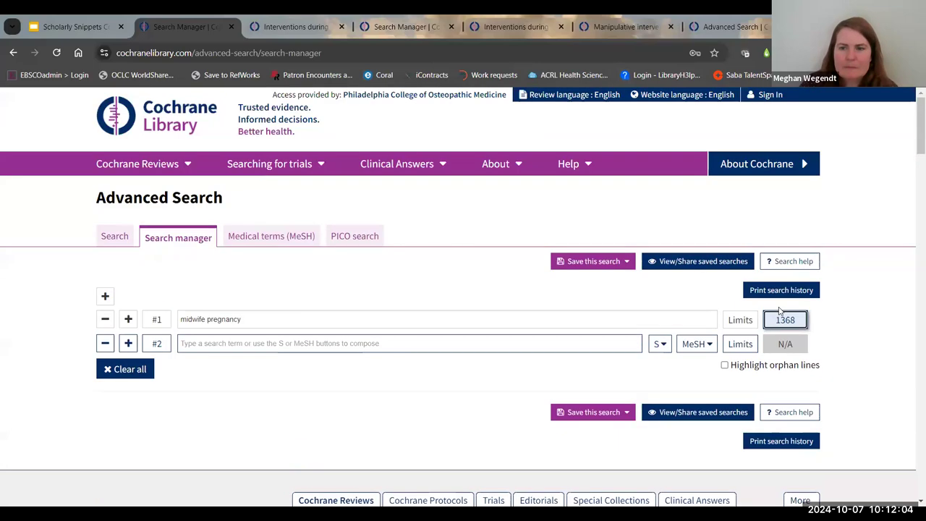
scroll(384, 379, "down", 1)
scroll(383, 379, "down", 3)
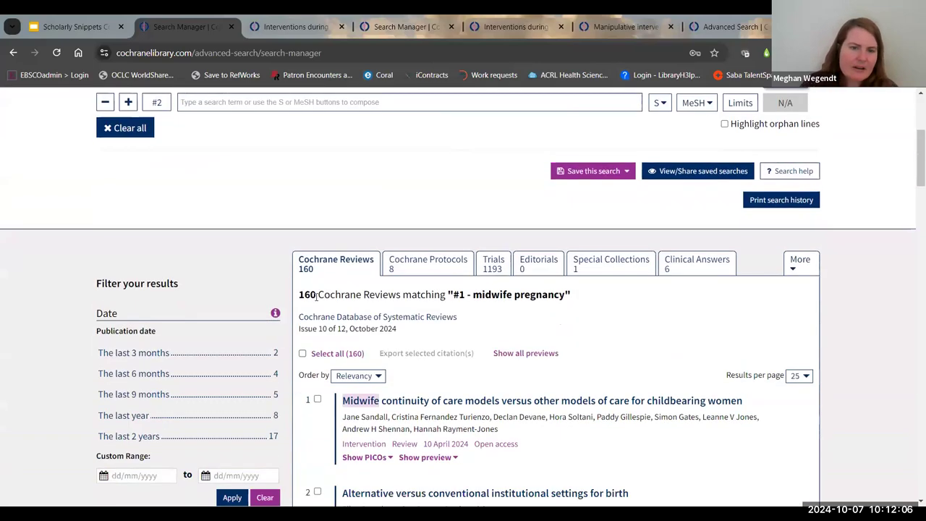
scroll(783, 326, "up", 4)
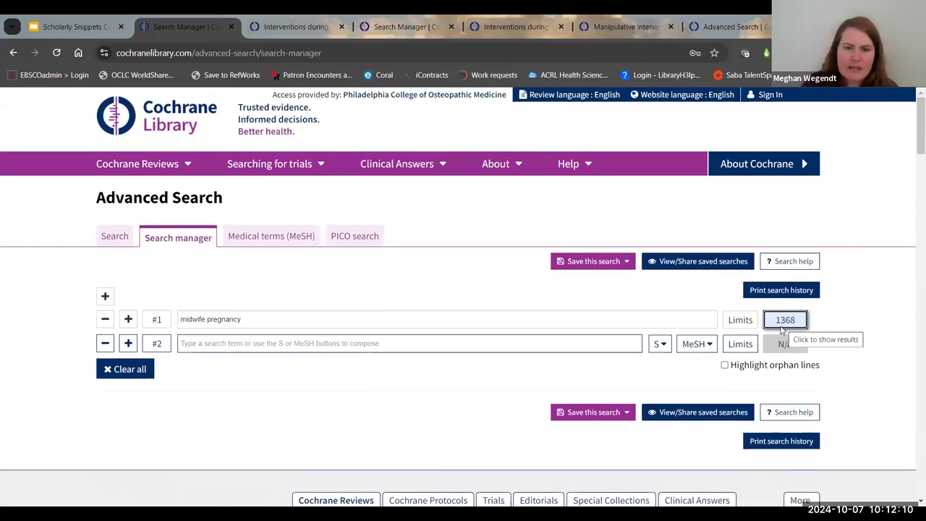
left_click(784, 320)
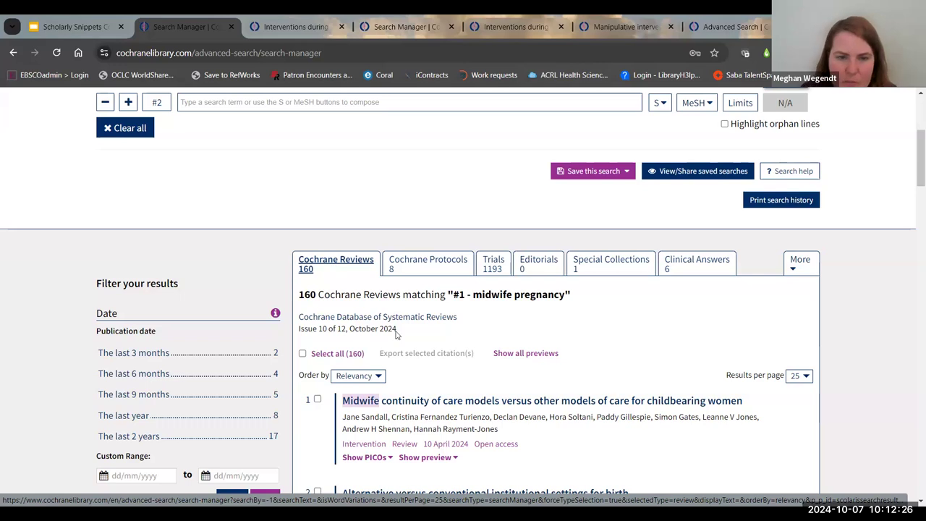
scroll(400, 339, "up", 4)
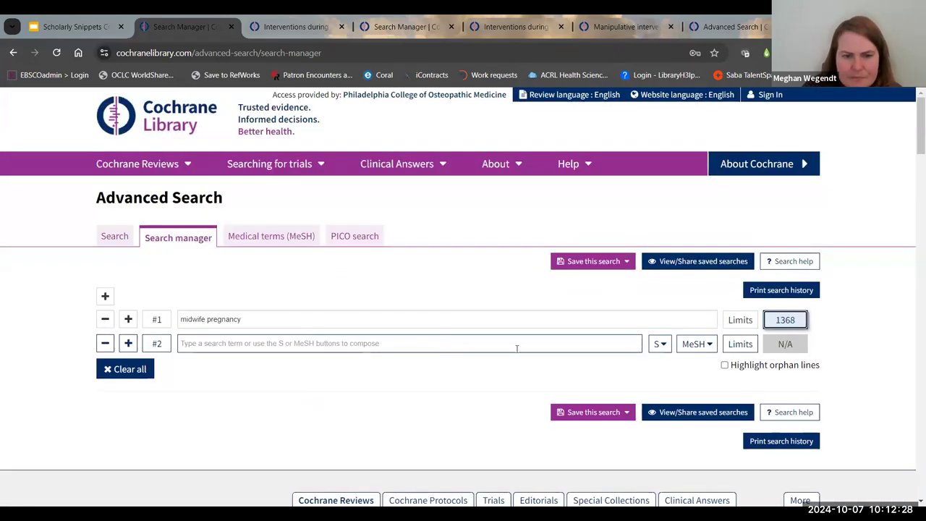
Look up the Pregnancy MeSH heading and review its definition, trees and 34519 exploded results
left_click(686, 321)
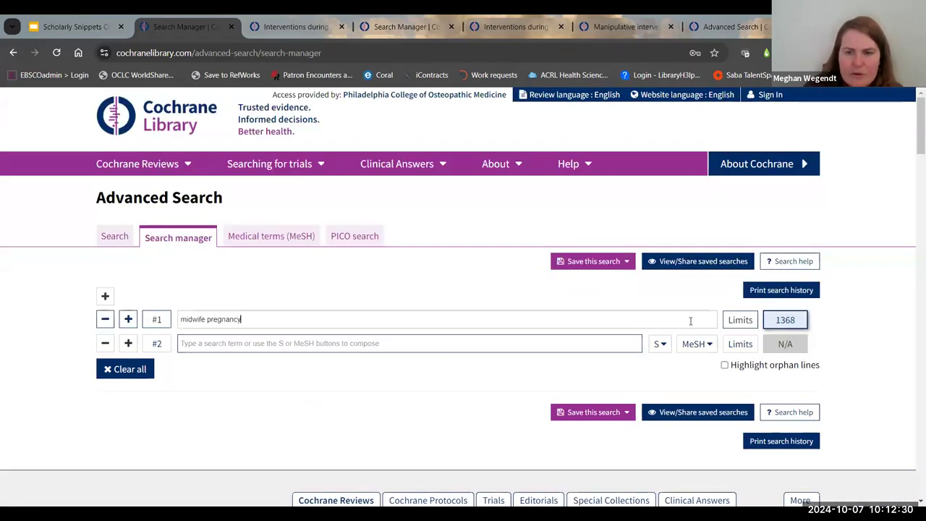
left_click(280, 240)
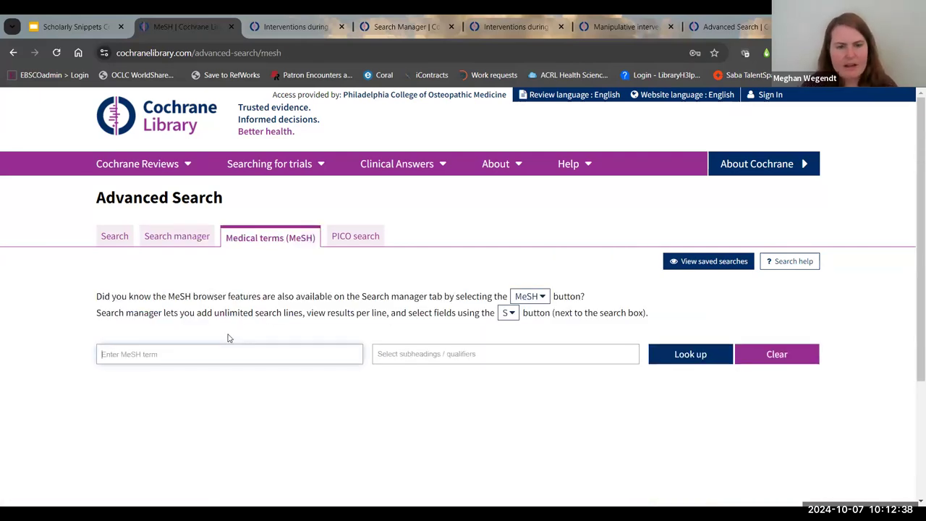
type("pregnancy")
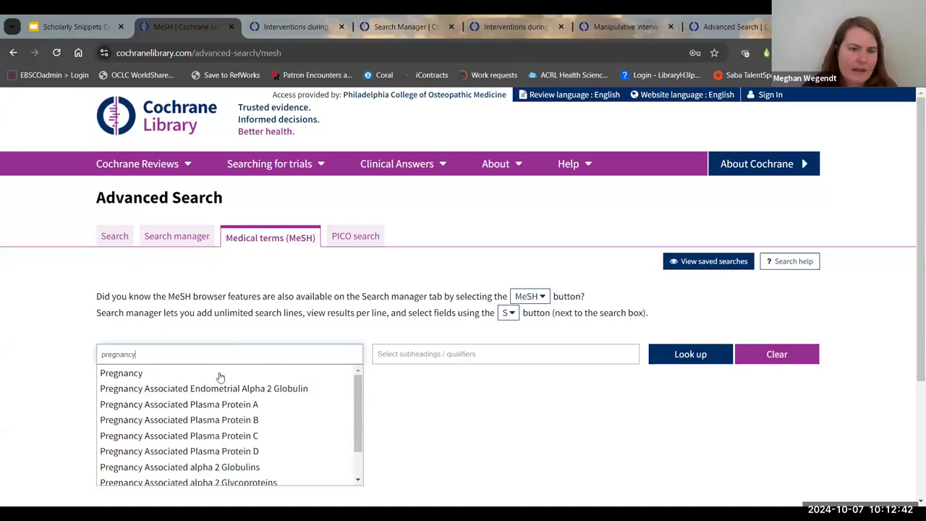
left_click(219, 374)
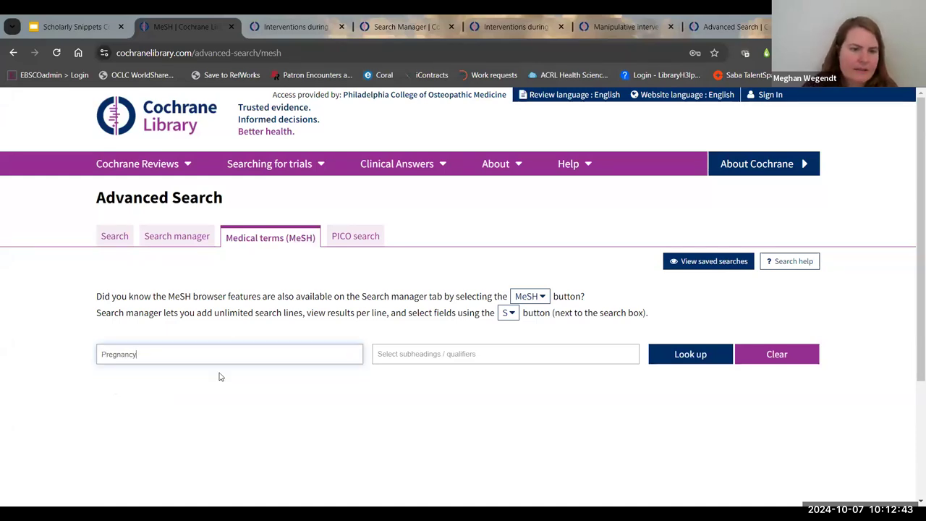
left_click(678, 356)
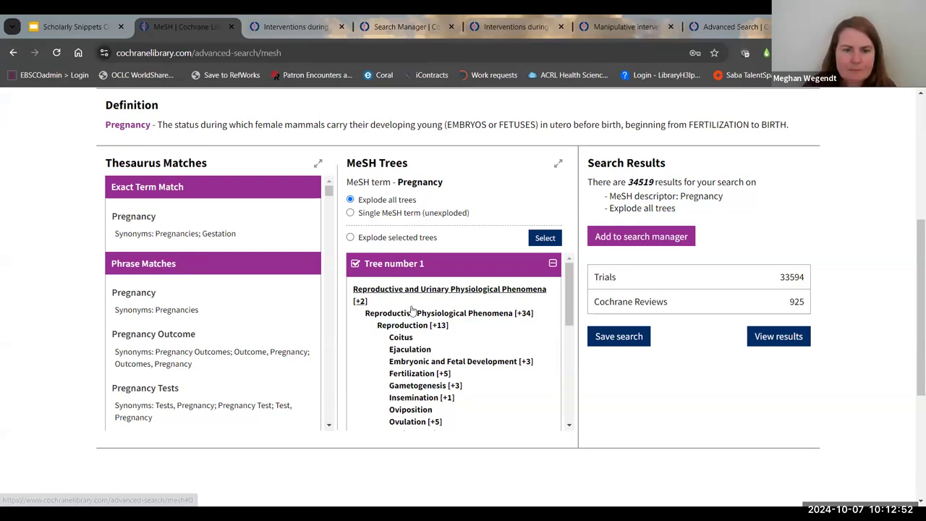
scroll(405, 297, "up", 1)
scroll(425, 364, "down", 2)
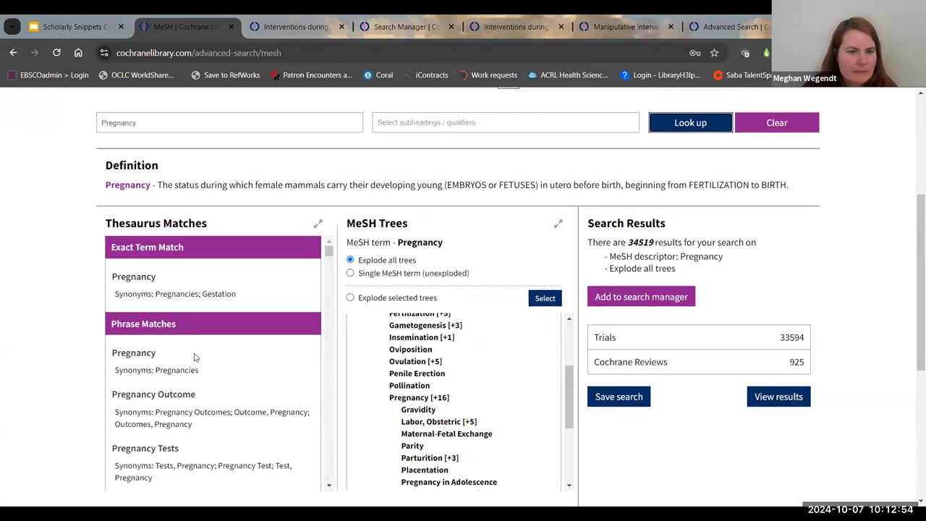
scroll(191, 358, "down", 2)
scroll(487, 397, "down", 3)
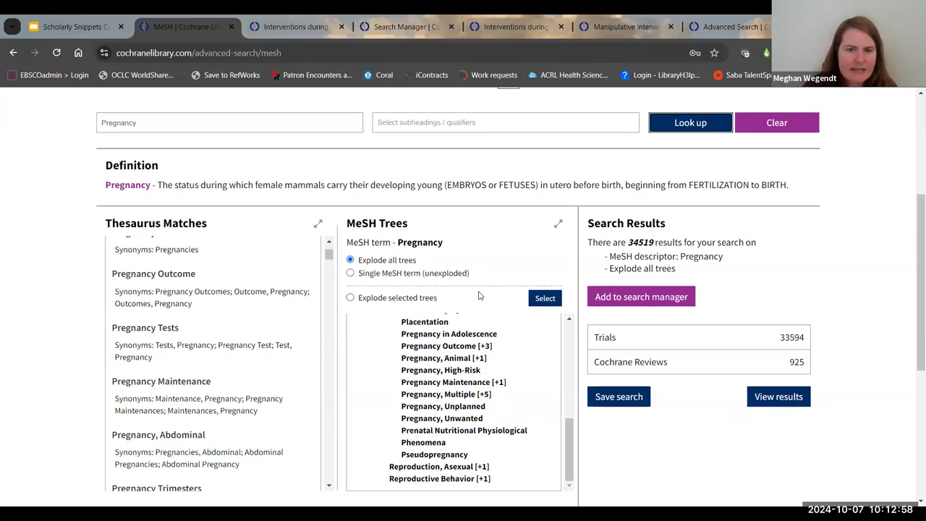
scroll(486, 369, "up", 8)
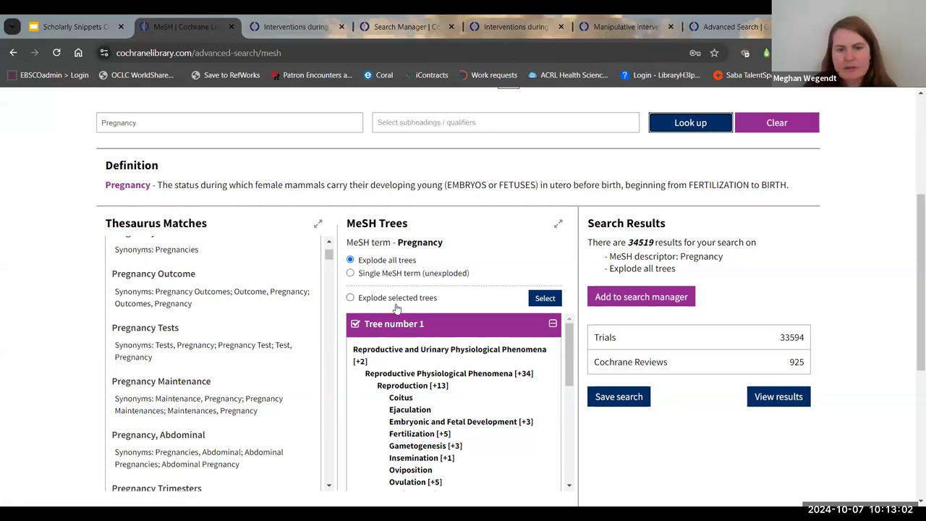
scroll(448, 407, "up", 1)
scroll(456, 401, "down", 3)
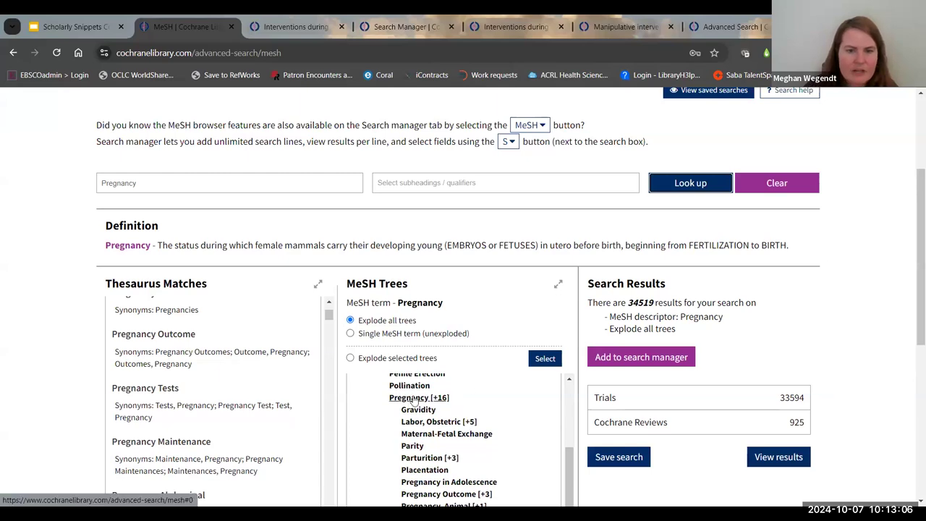
scroll(909, 337, "down", 3)
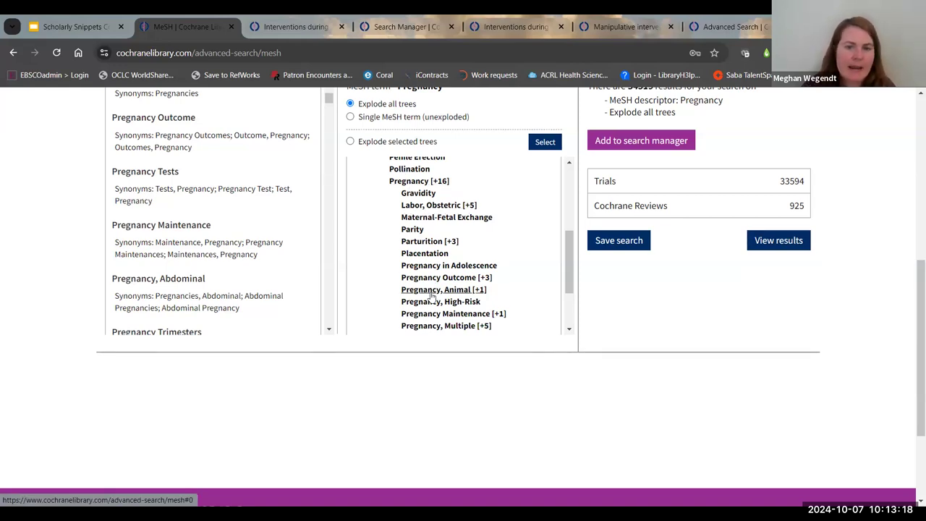
left_click(351, 117)
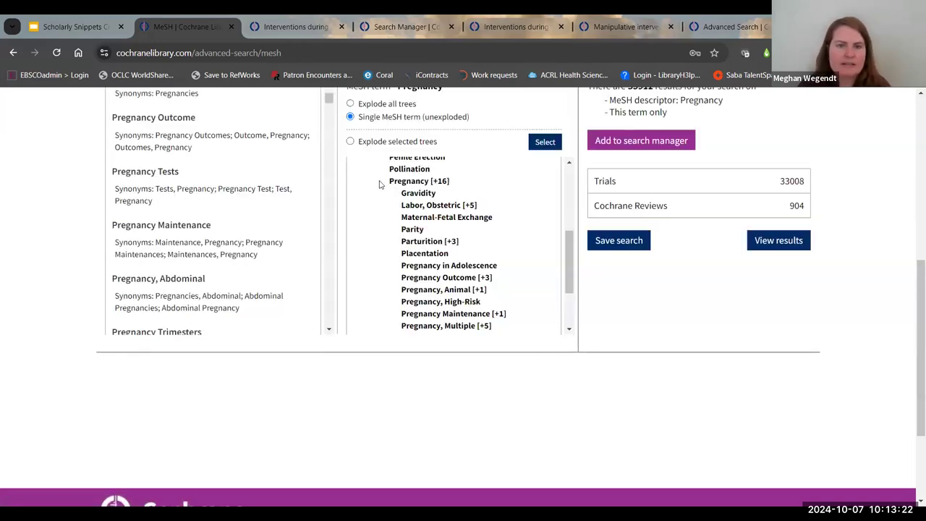
scroll(412, 206, "up", 1)
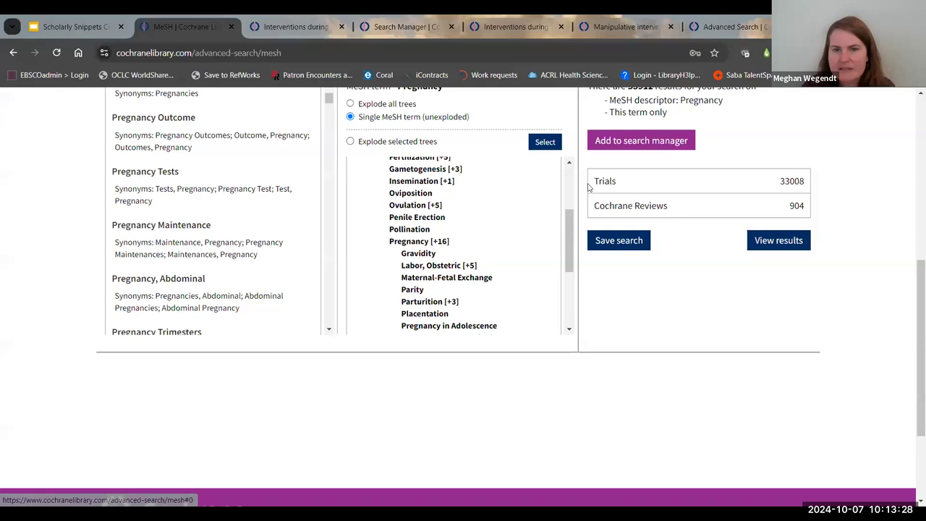
scroll(696, 232, "up", 3)
left_click(350, 284)
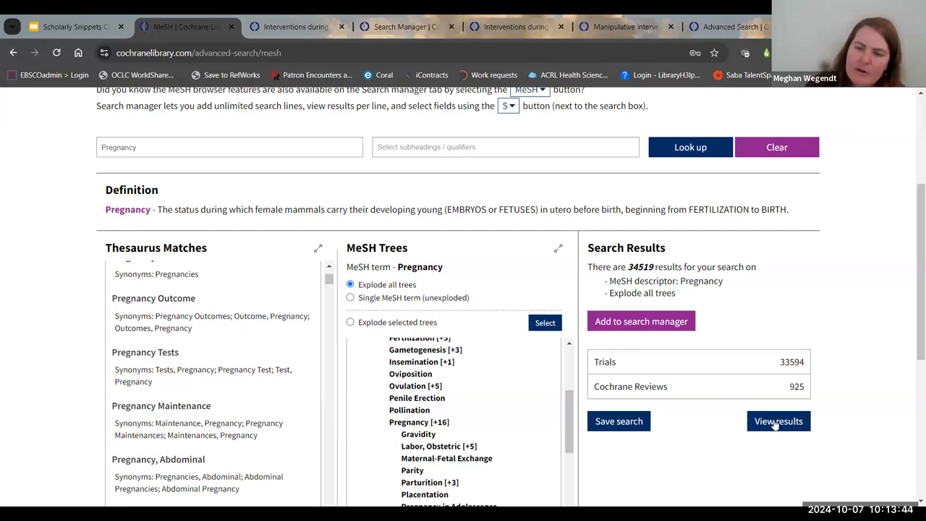
left_click(638, 327)
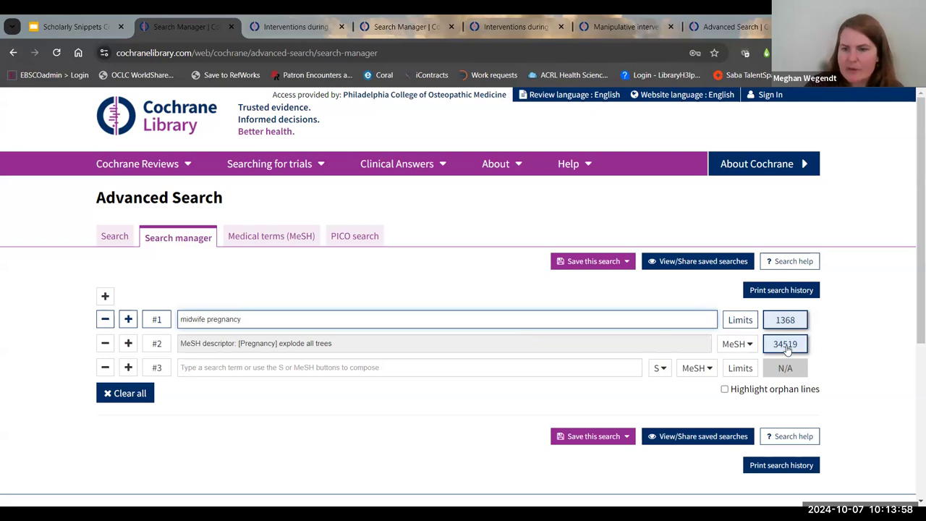
Look up the Midwife MeSH term and add exploded Midwifery as search line #3 (556 results)
left_click(277, 242)
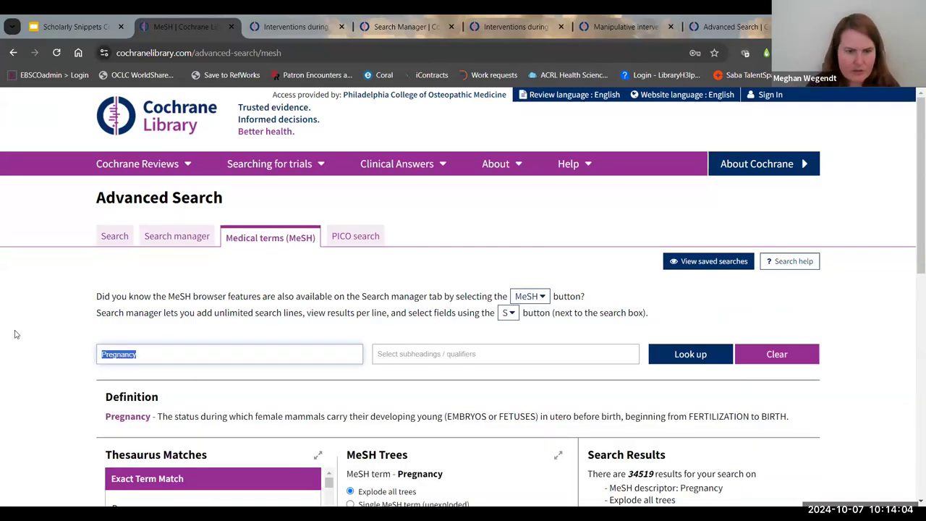
type("midwife")
key("Down")
key("Down")
left_click(125, 374)
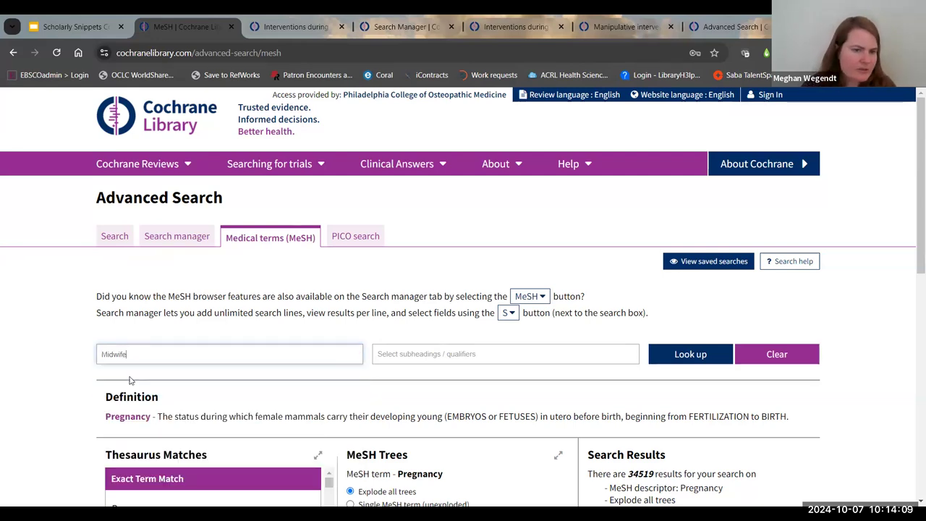
left_click(701, 357)
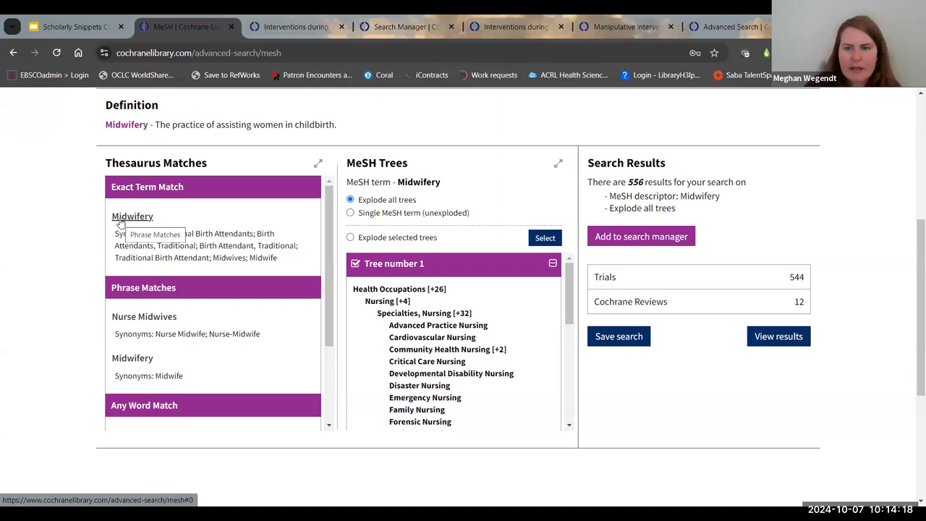
left_click(636, 237)
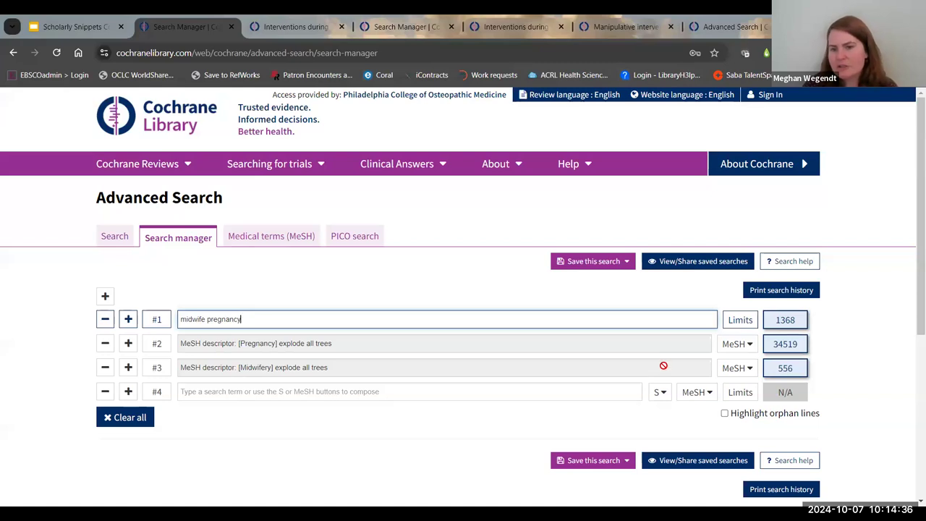
Enter '#2 AND #3' on line #4 and run it, returning 476 results
left_click(426, 390)
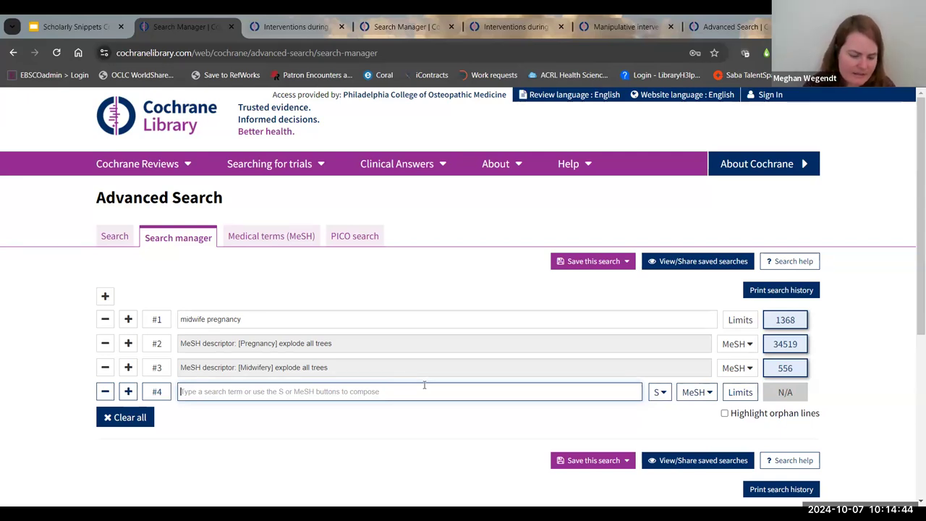
type("#2")
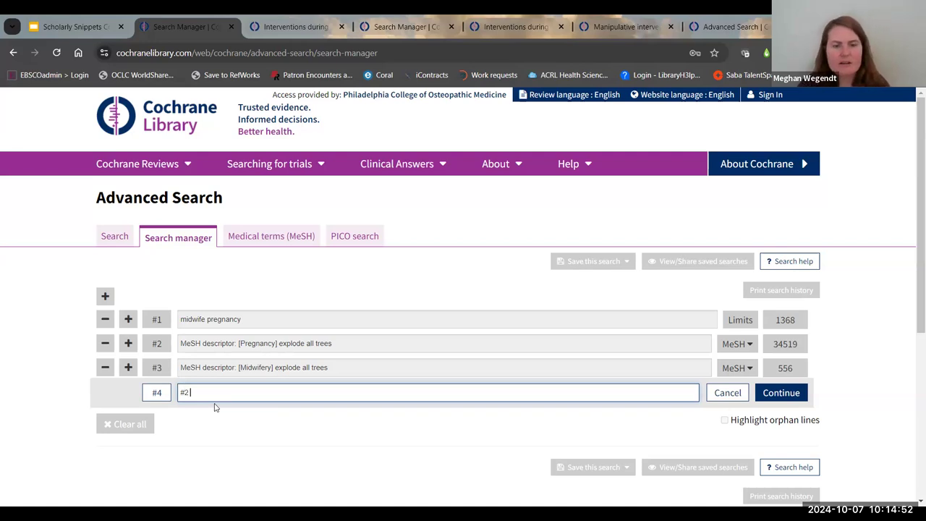
type("AND #3")
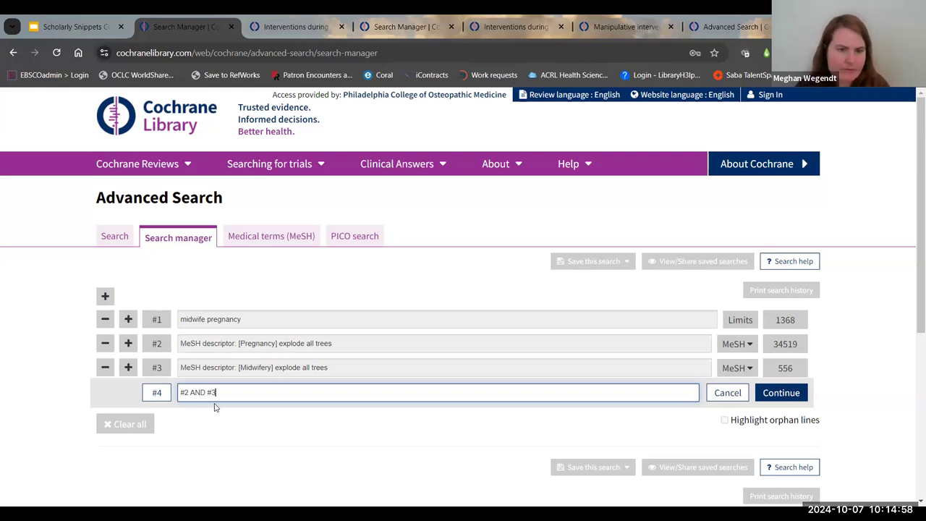
left_click(791, 394)
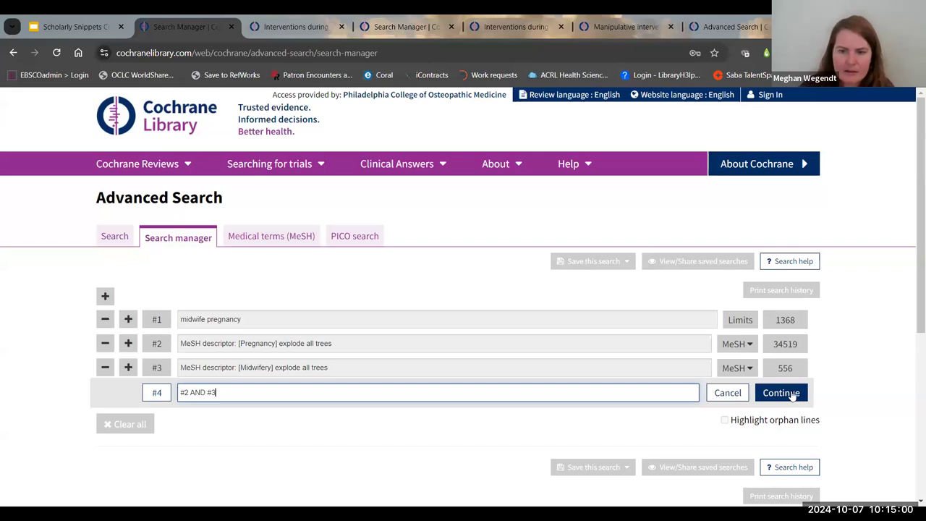
left_click(793, 395)
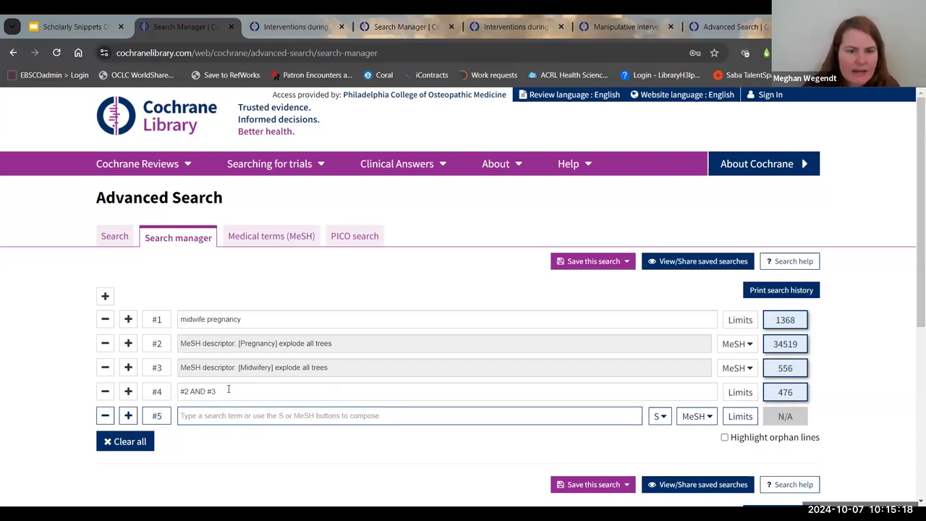
Enter '2 AND 3' without hash marks on line #5 and run it, returning 897674 results
left_click_drag(224, 394, 135, 394)
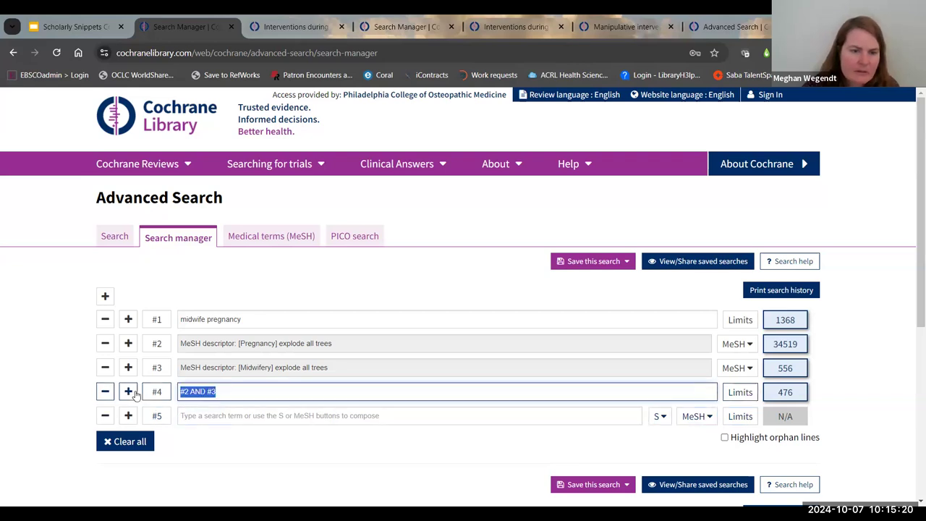
left_click(233, 391)
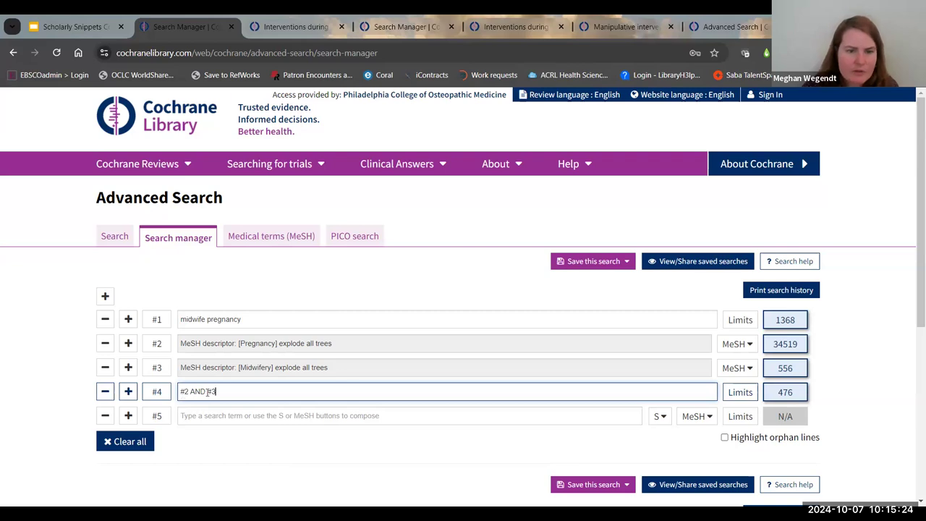
left_click(214, 416)
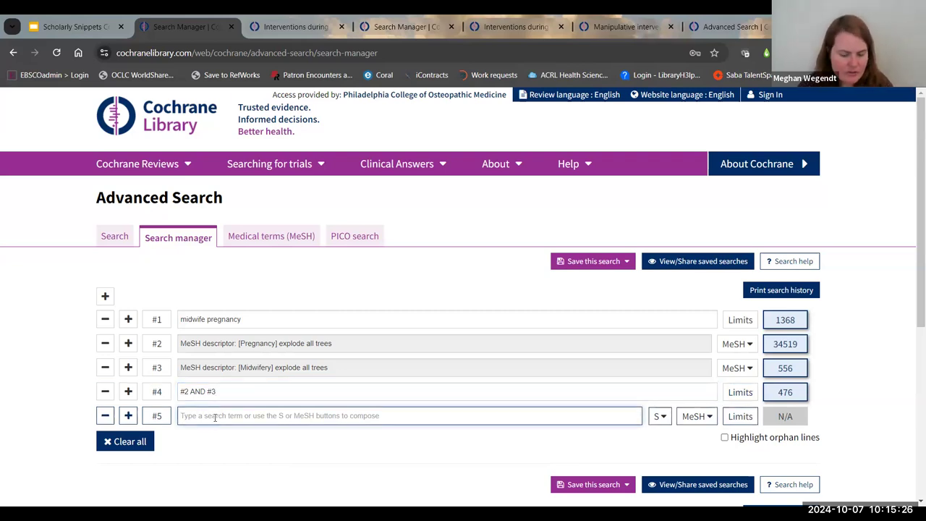
type("#2 AND ")
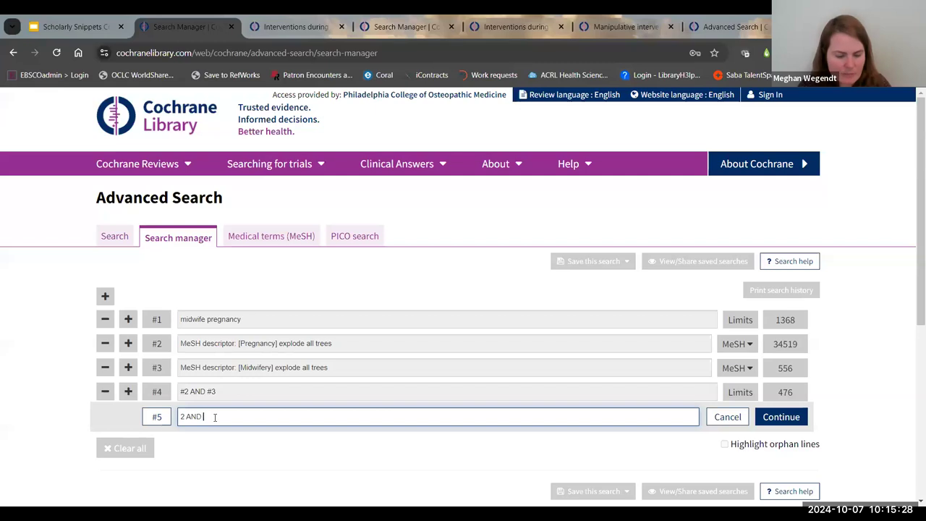
type("#3")
left_click(789, 419)
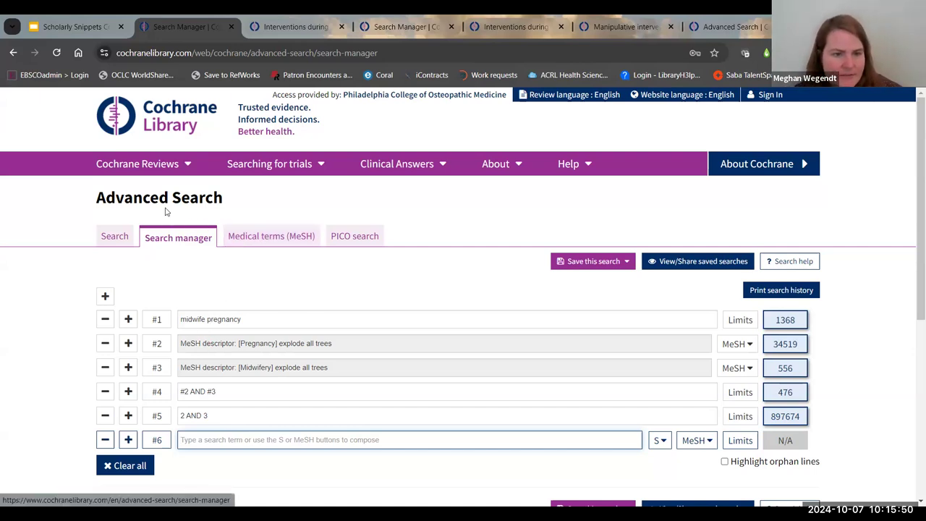
In PICO search, look up Pregnancy as a Population term and browse its 645 results and related terms
left_click(366, 234)
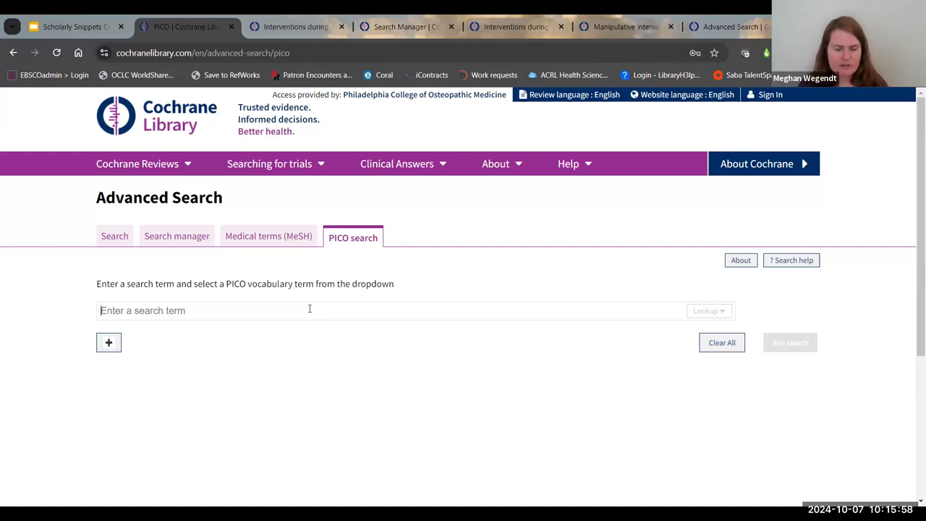
type("pregnancy")
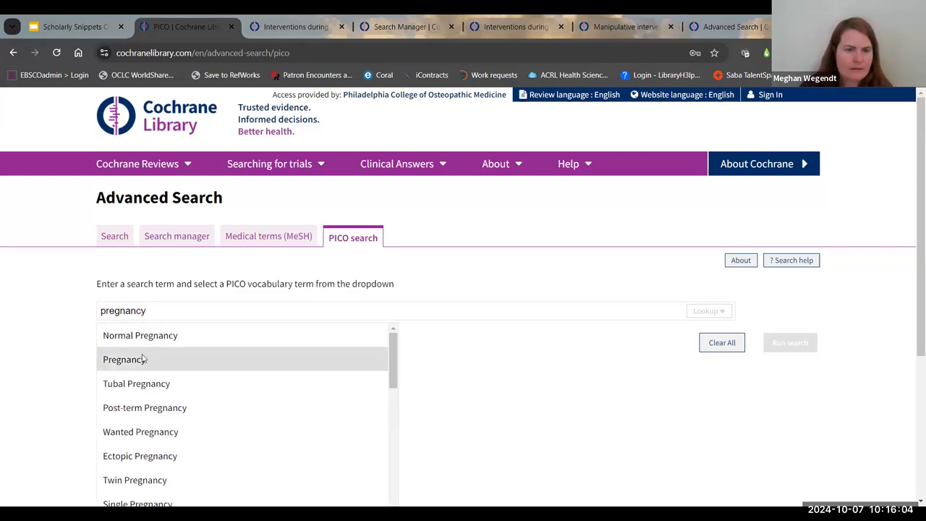
left_click(141, 358)
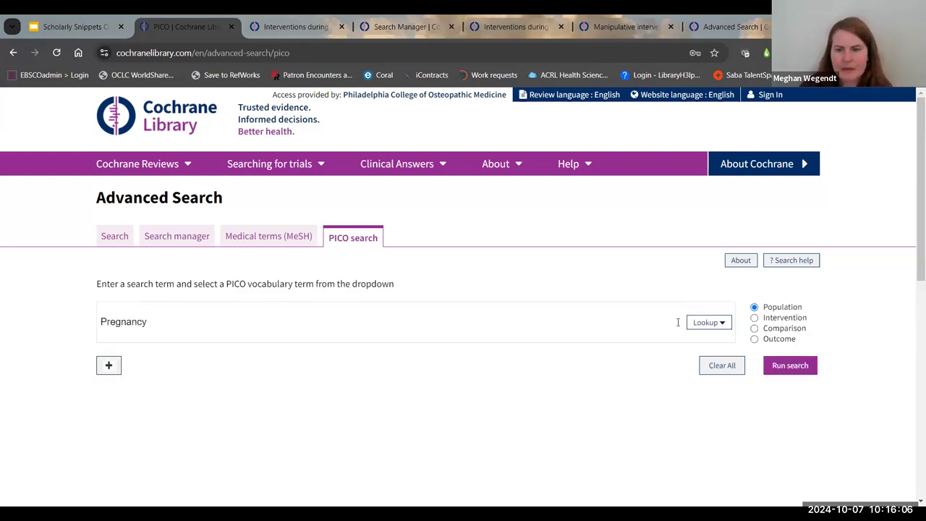
left_click(712, 324)
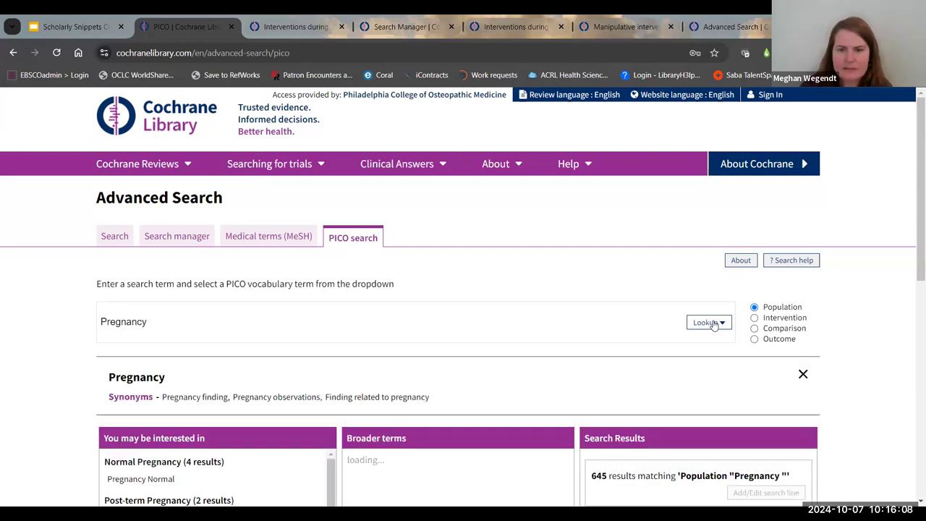
scroll(599, 399, "down", 1)
scroll(600, 400, "down", 2)
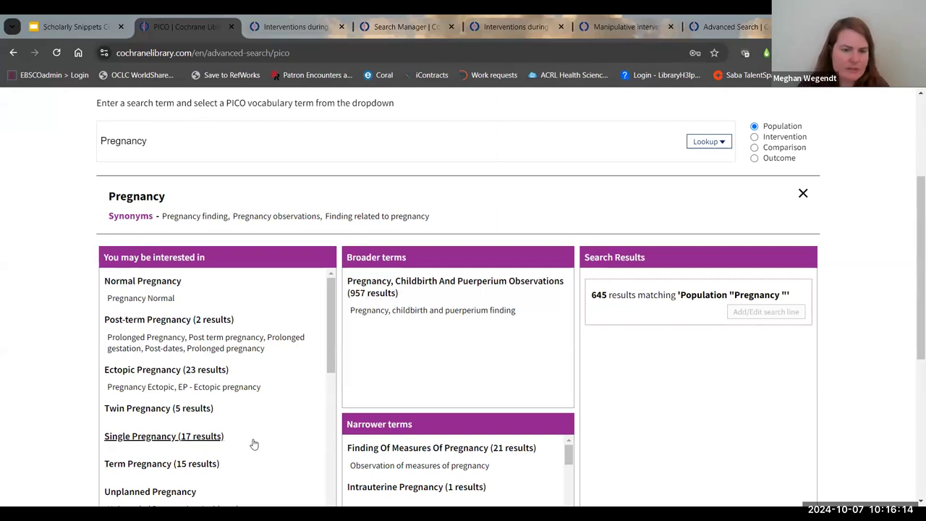
scroll(252, 442, "down", 2)
scroll(254, 438, "up", 2)
scroll(256, 434, "up", 1)
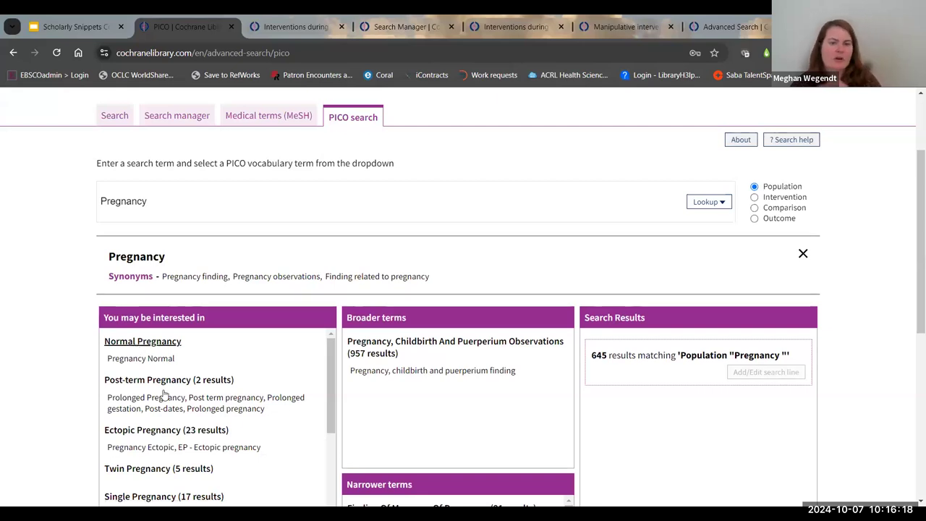
scroll(195, 430, "down", 2)
scroll(232, 418, "up", 1)
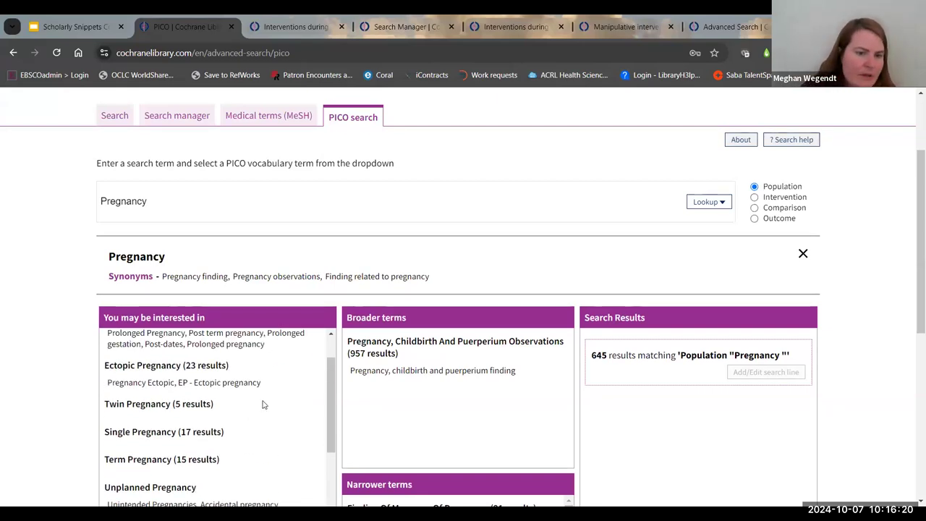
scroll(262, 408, "down", 3)
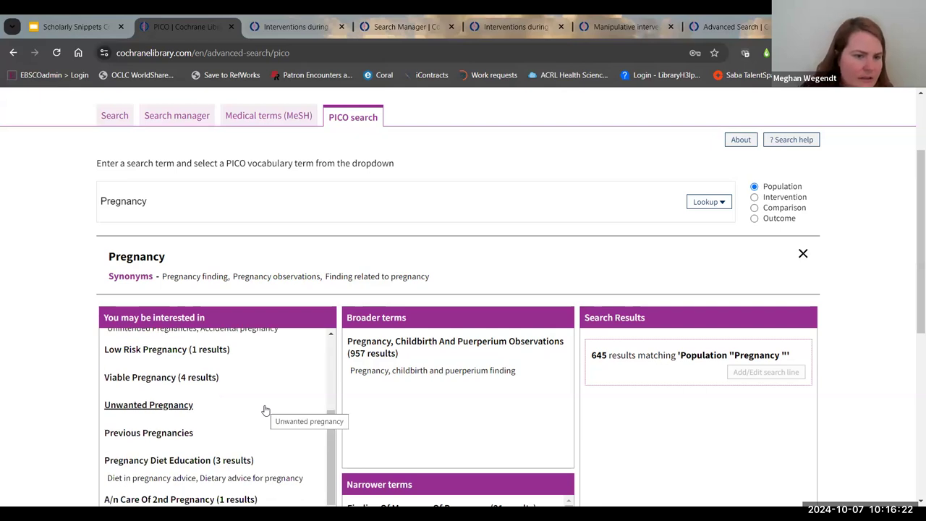
scroll(242, 395, "down", 2)
scroll(244, 398, "down", 1)
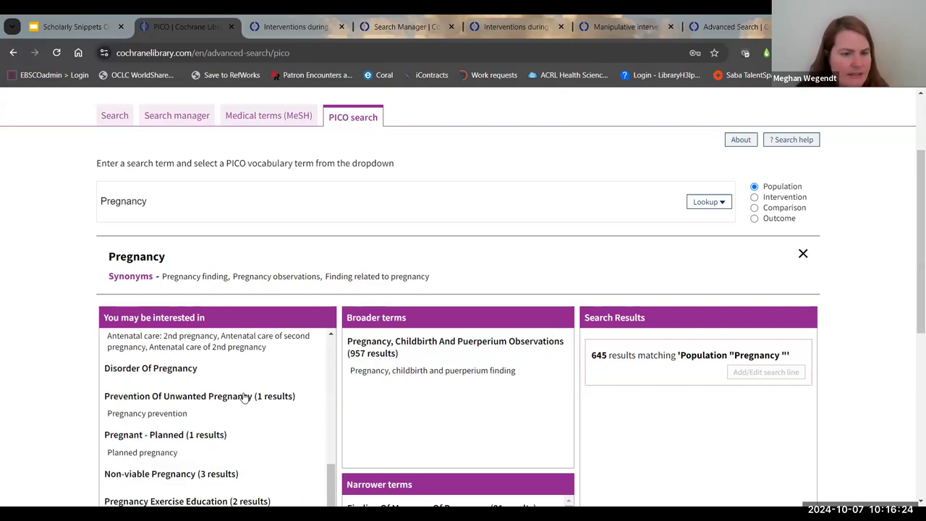
scroll(244, 398, "down", 2)
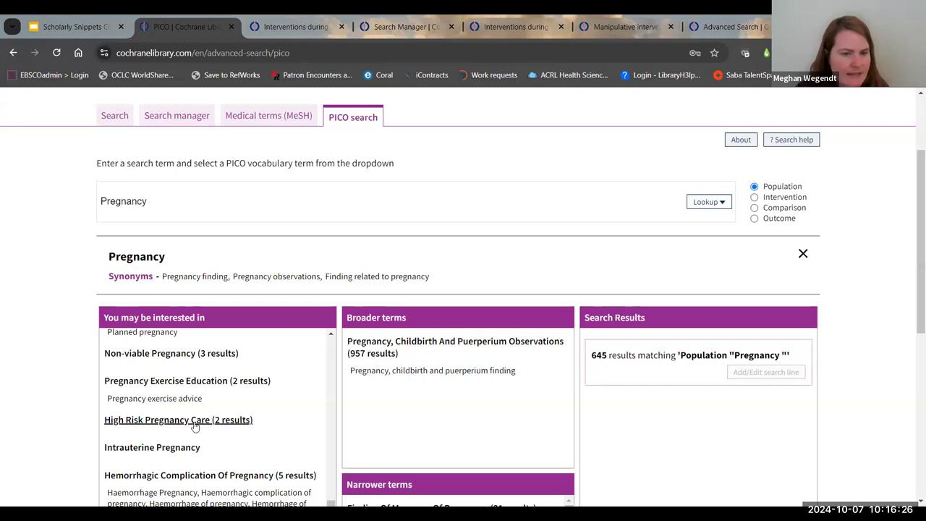
scroll(259, 431, "up", 10)
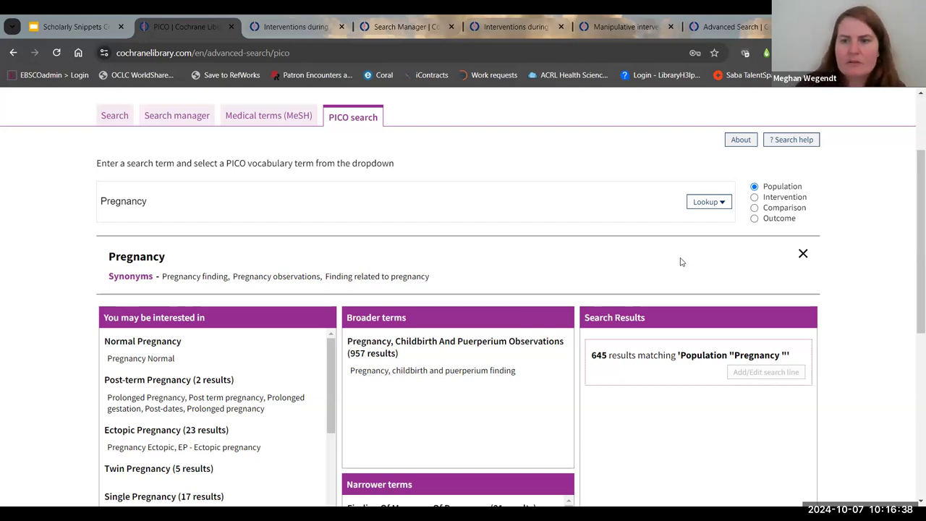
Add a second PICO row joined with AND and choose Midwife as the term
left_click(800, 257)
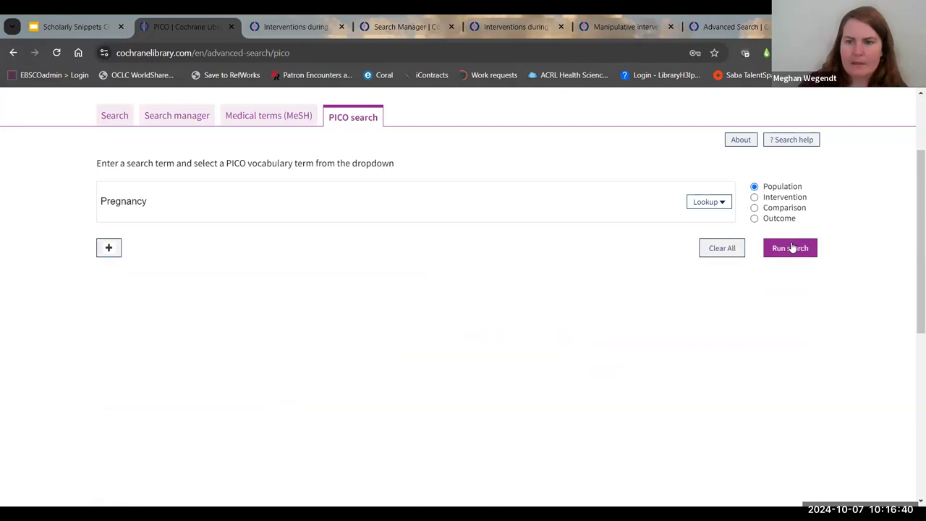
left_click(109, 244)
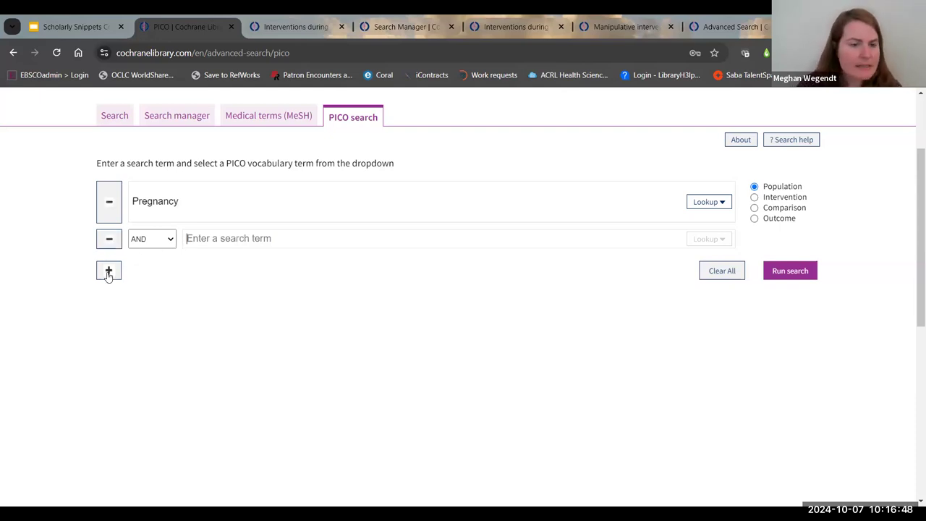
left_click(150, 238)
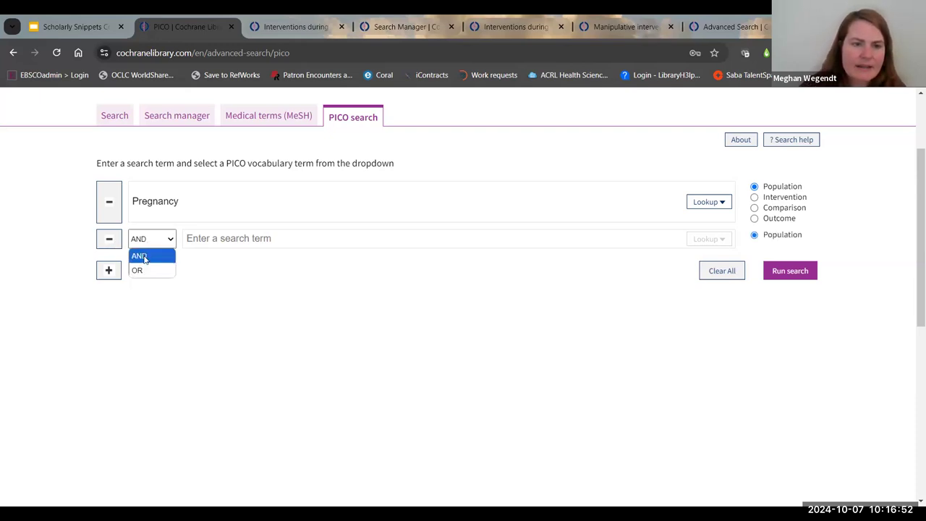
left_click(217, 241)
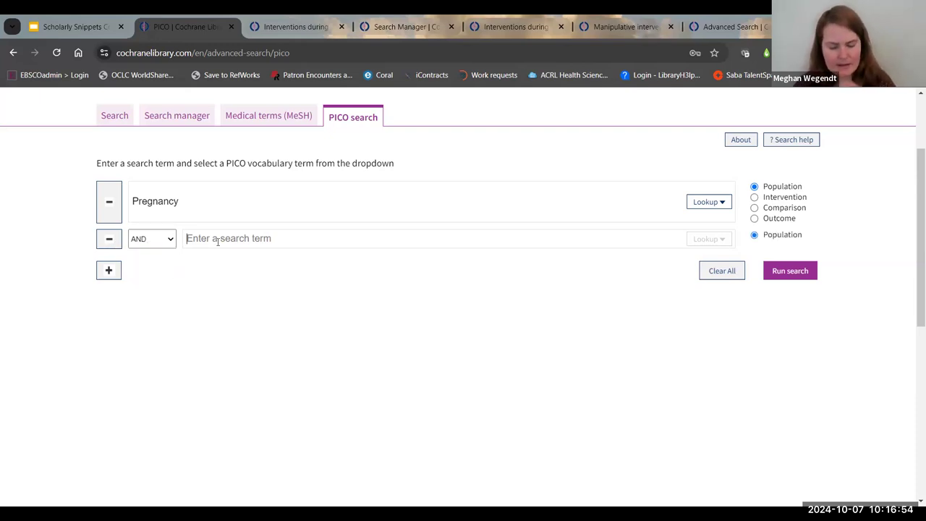
type("midwi")
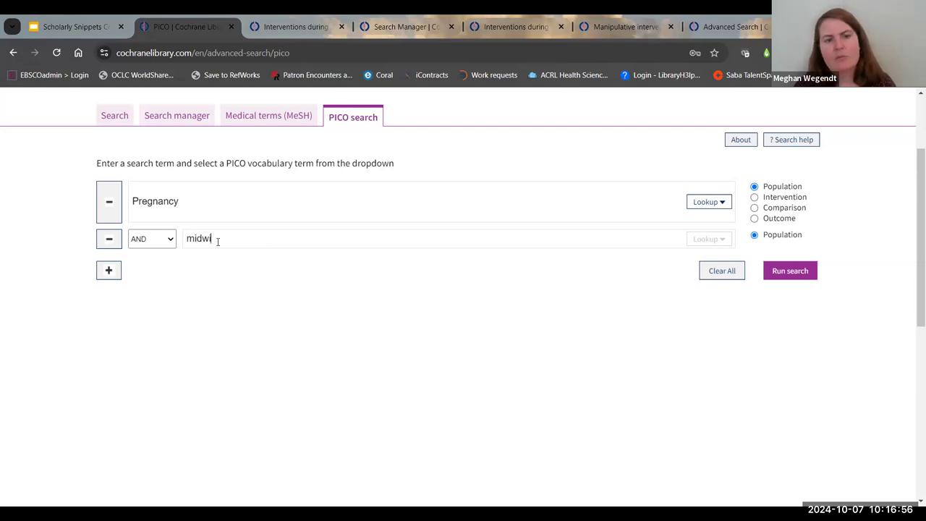
type("fe")
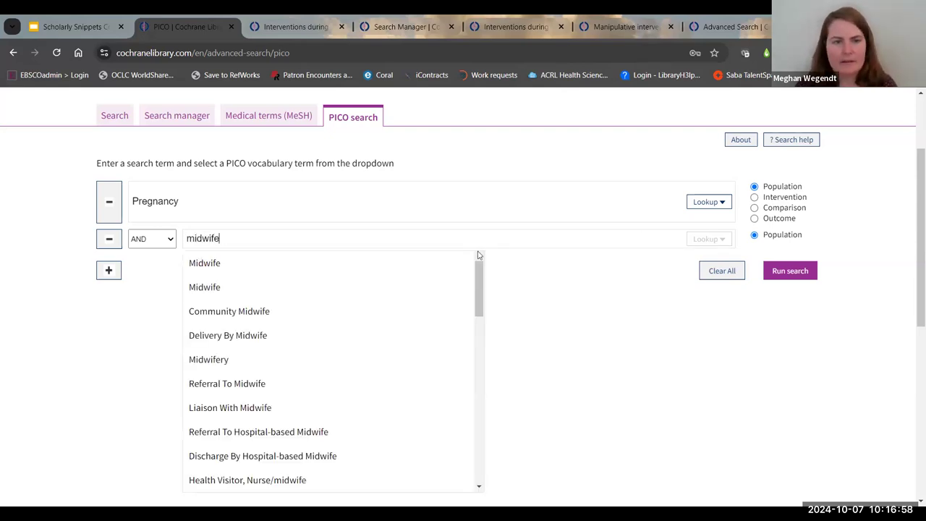
left_click(321, 265)
Compare Midwife's related term Midwifery, then keep Midwife and view the one review returned
left_click(709, 241)
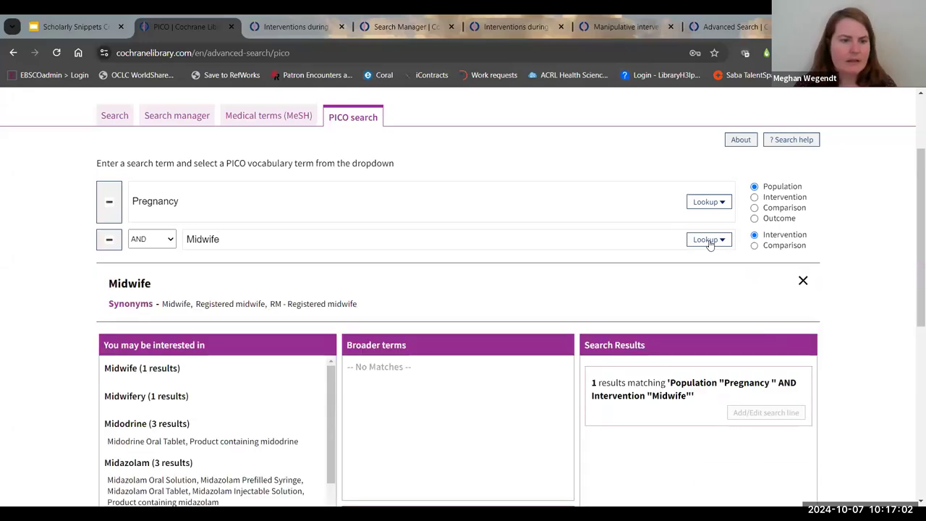
left_click(137, 397)
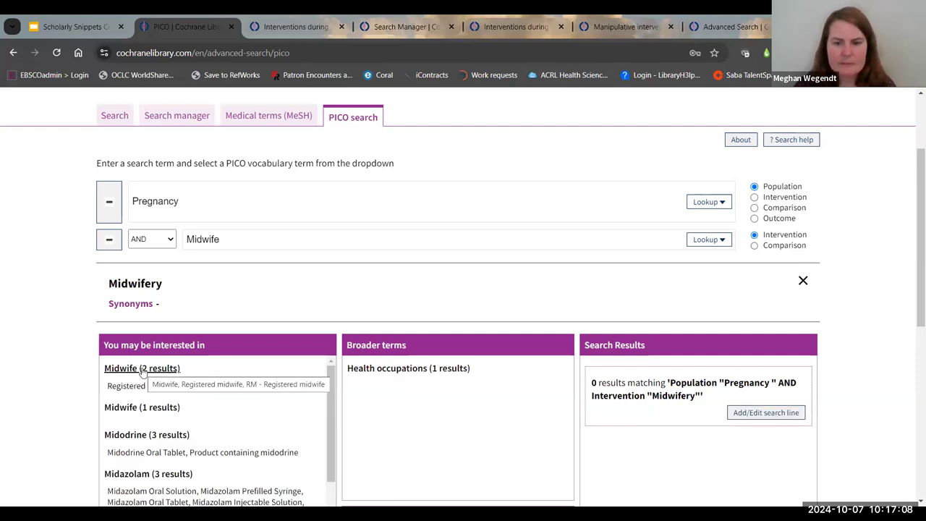
scroll(436, 407, "down", 3)
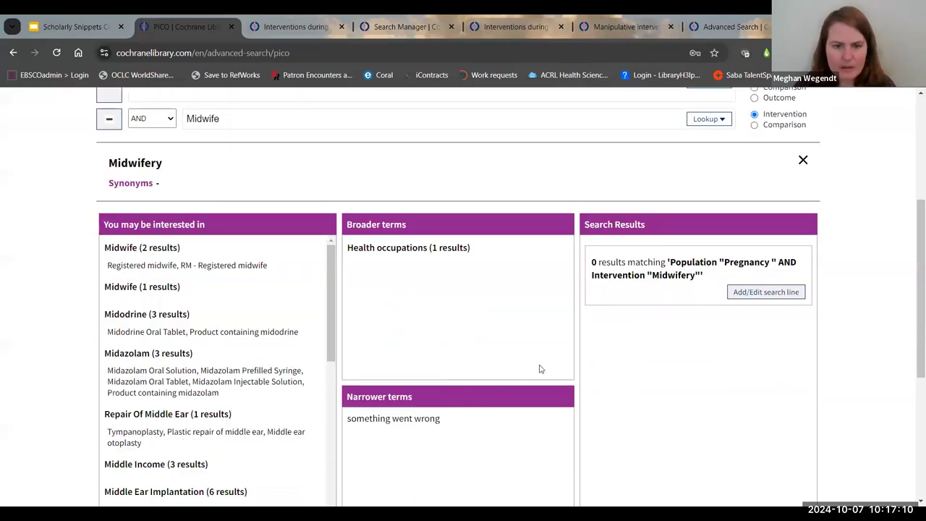
left_click(144, 249)
scroll(217, 347, "down", 3)
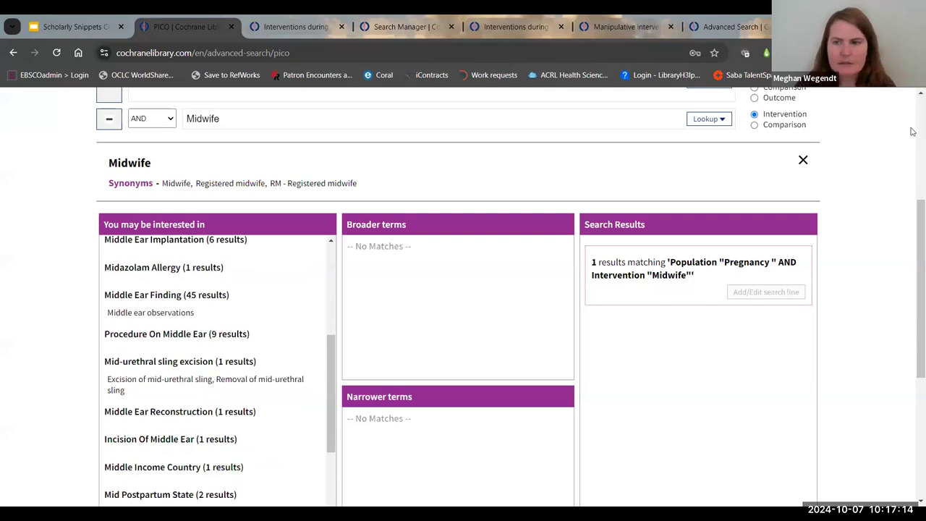
scroll(912, 234, "down", 5)
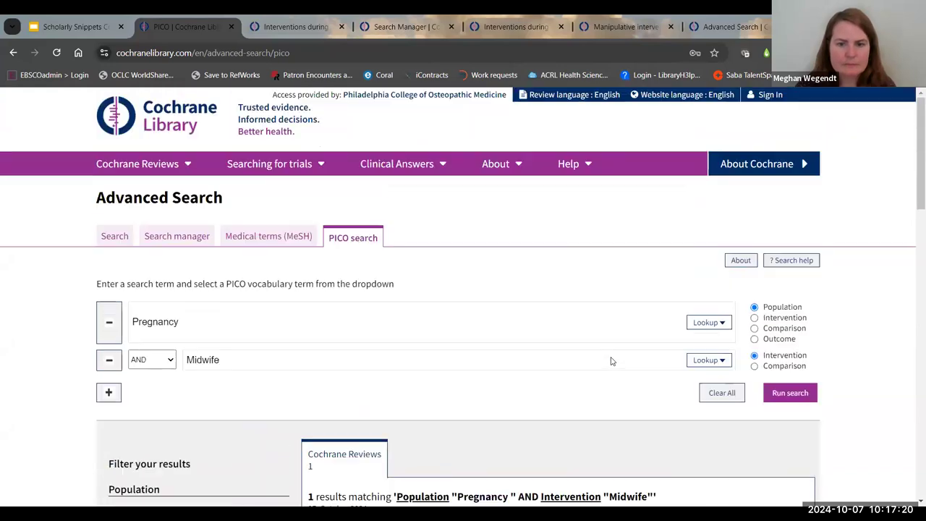
scroll(611, 361, "down", 3)
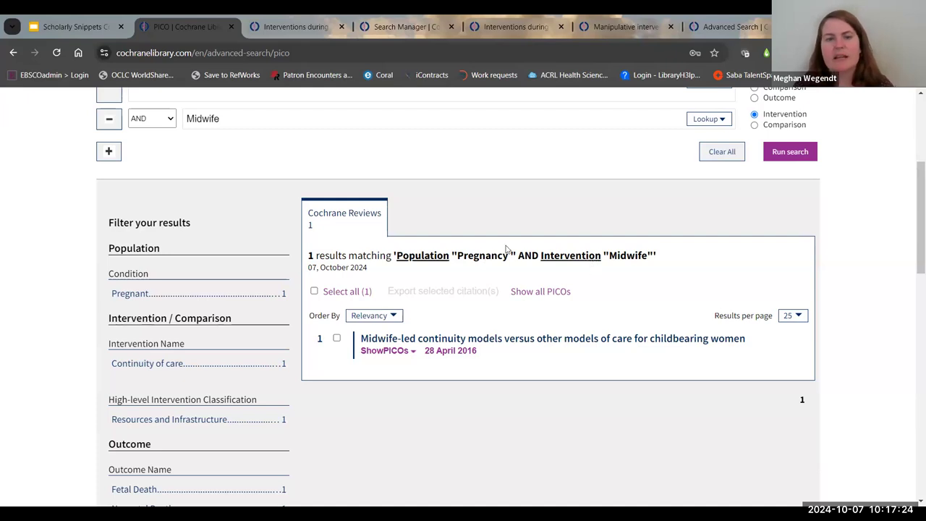
scroll(409, 253, "up", 3)
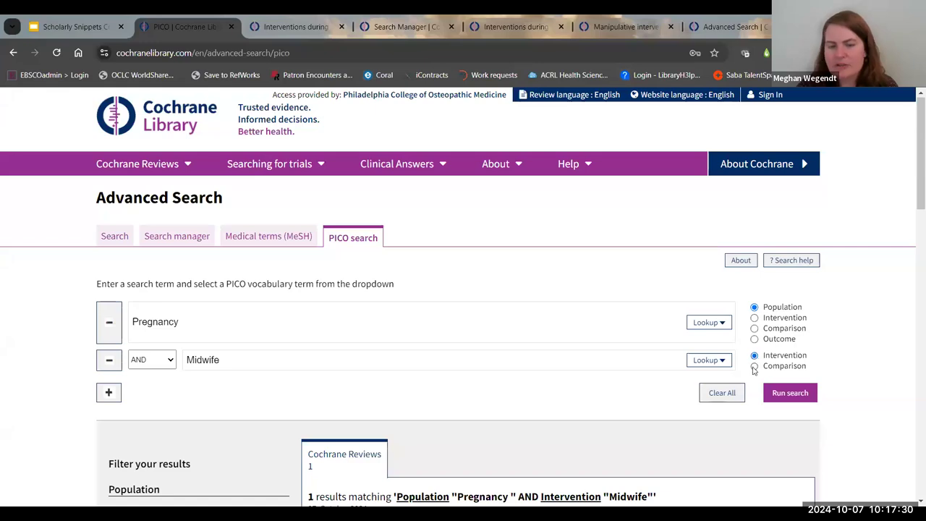
Add a third PICO line with Outcome 'Survival', which drops the results to 0 reviews
left_click(109, 392)
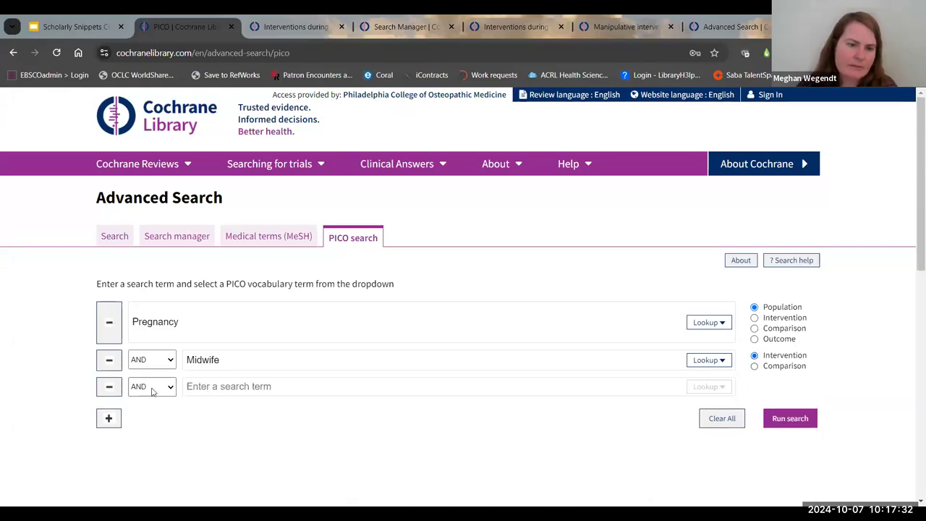
left_click(502, 386)
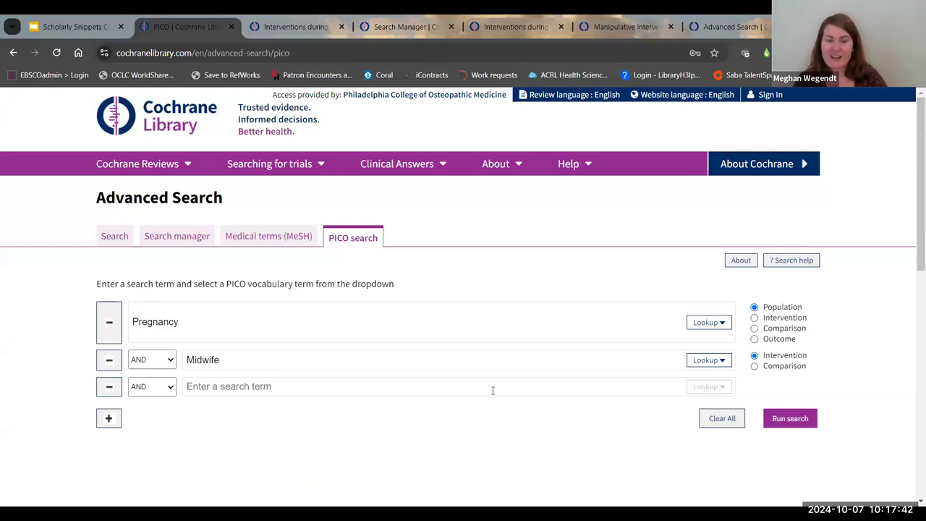
type("surviv")
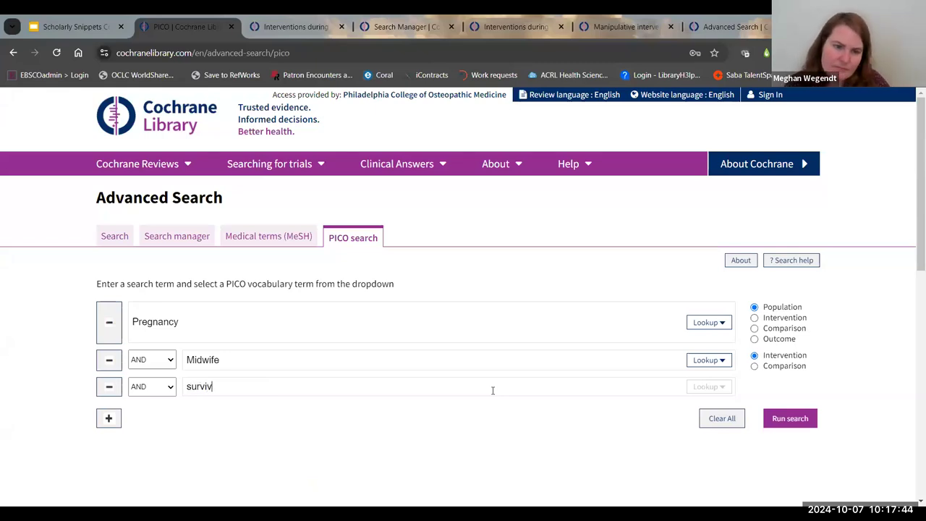
type("al")
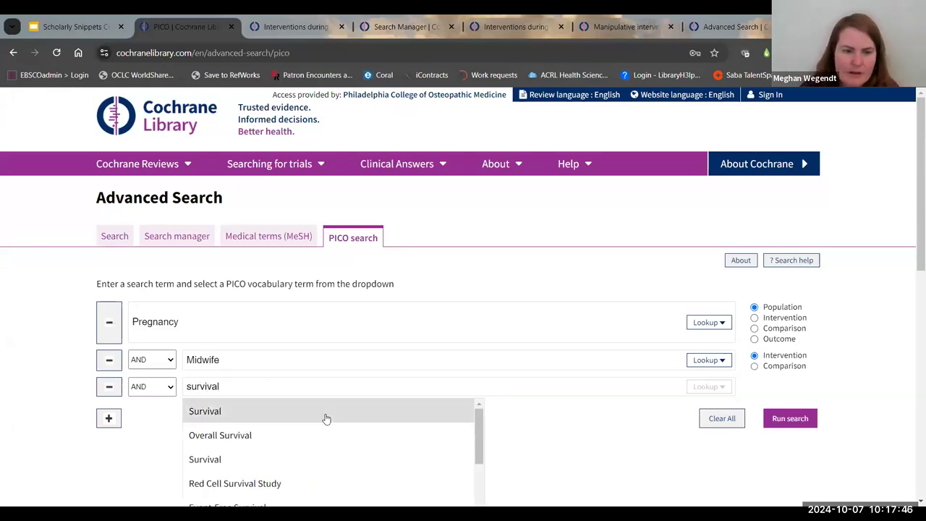
left_click(323, 414)
left_click(719, 388)
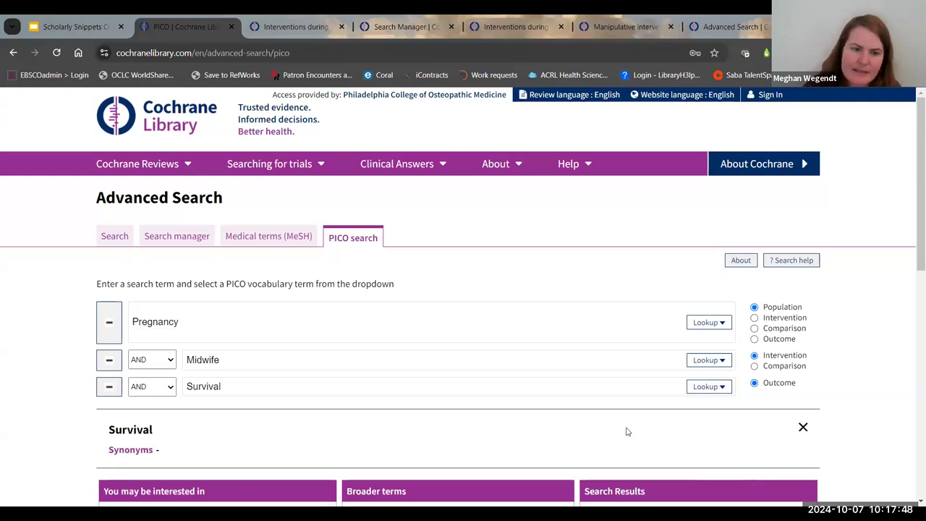
scroll(601, 440, "down", 2)
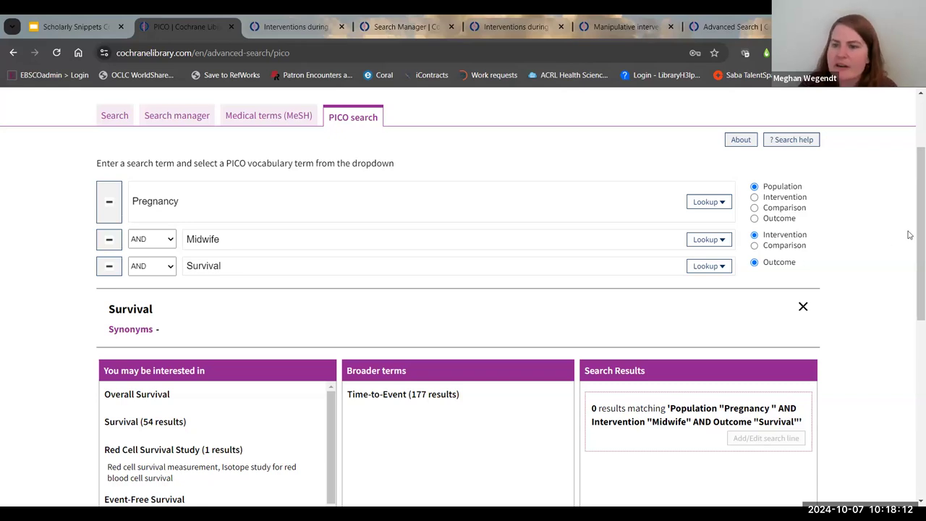
scroll(883, 344, "down", 6)
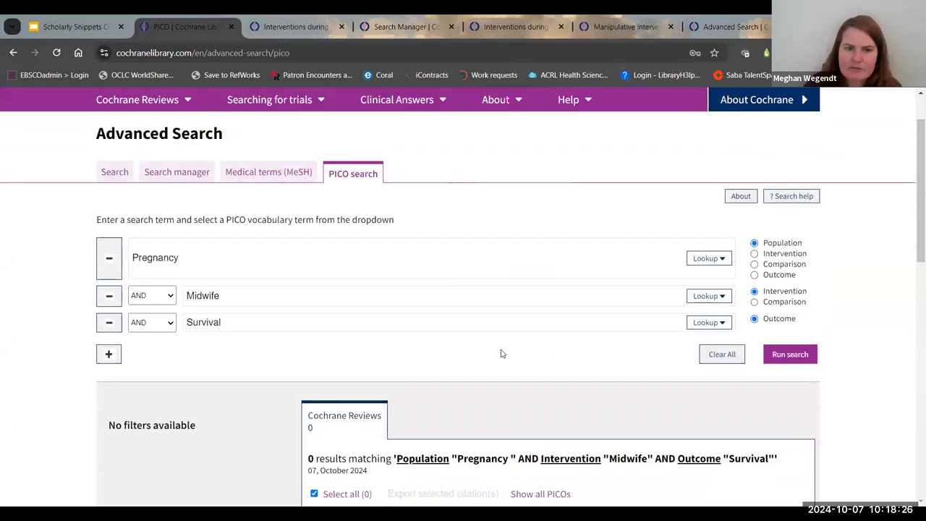
Remove the Survival line and rerun Pregnancy AND Midwife, restoring the single review
scroll(502, 353, "down", 3)
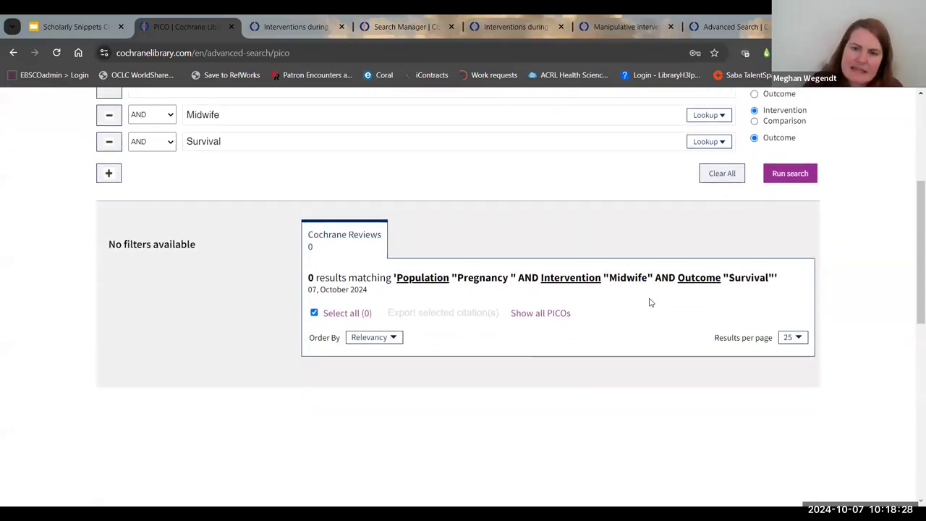
scroll(653, 306, "up", 1)
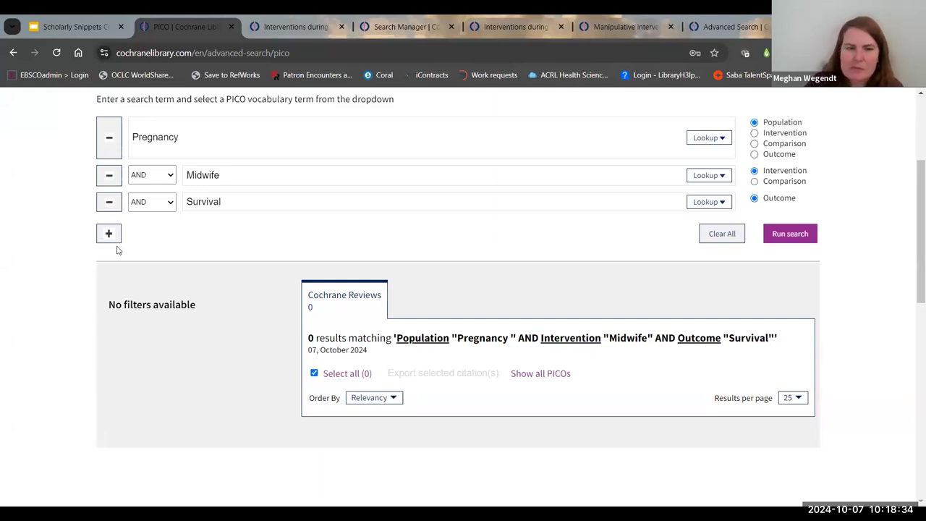
left_click(112, 207)
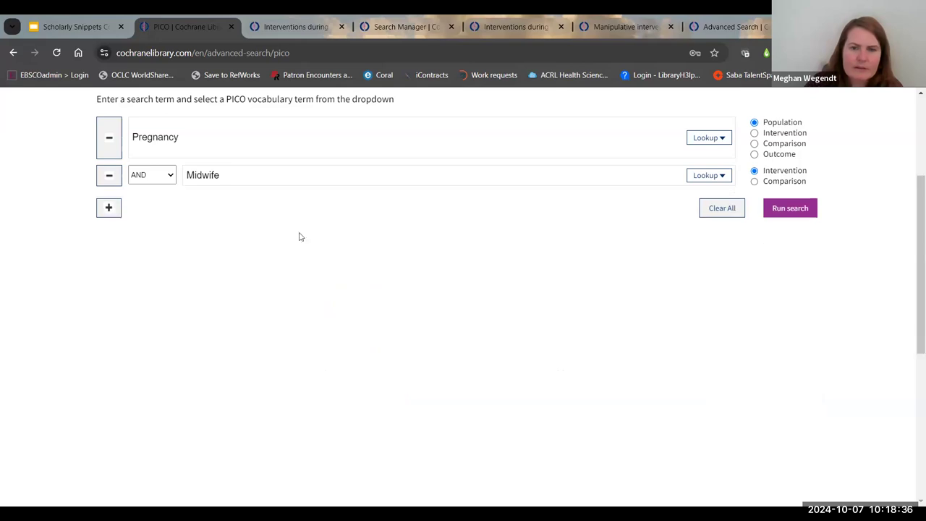
left_click(797, 208)
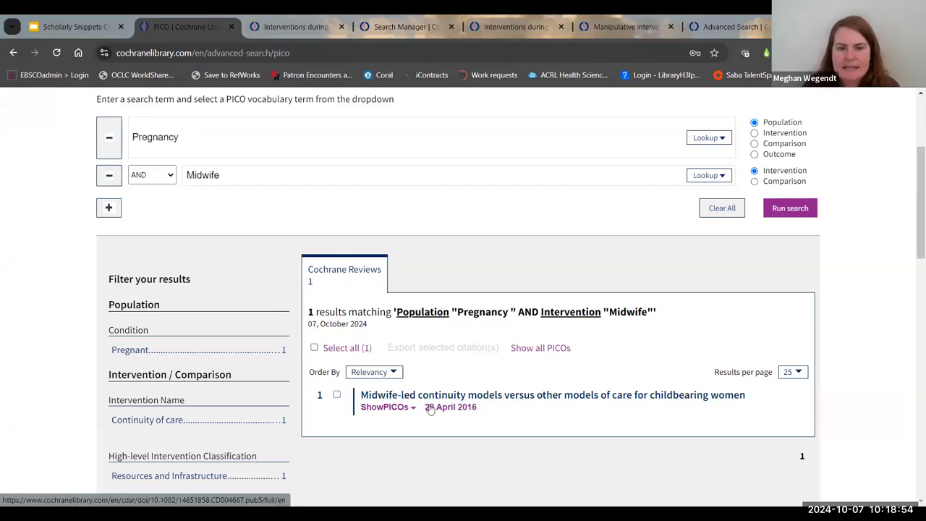
Expand the review's PICOs: 3 Population, 2 Intervention, 5 Comparison, 8 Outcome terms
left_click(384, 407)
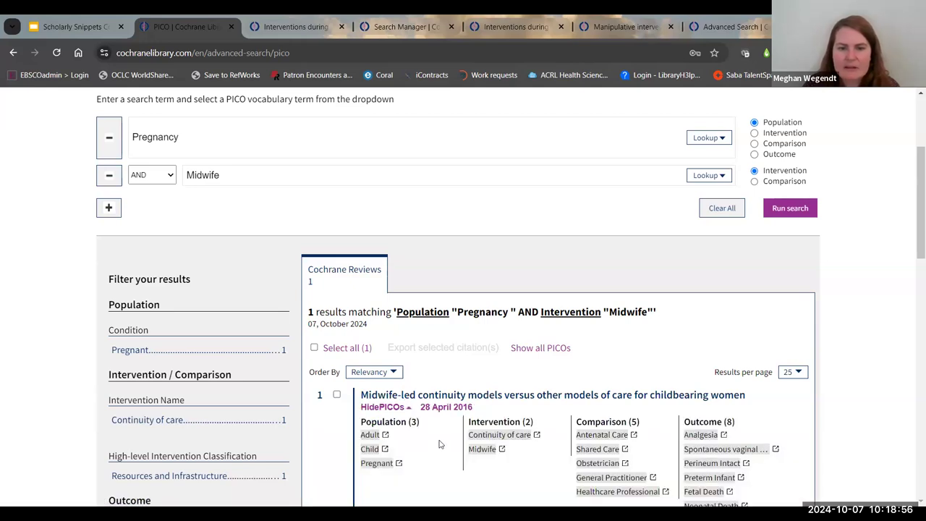
scroll(443, 465, "down", 2)
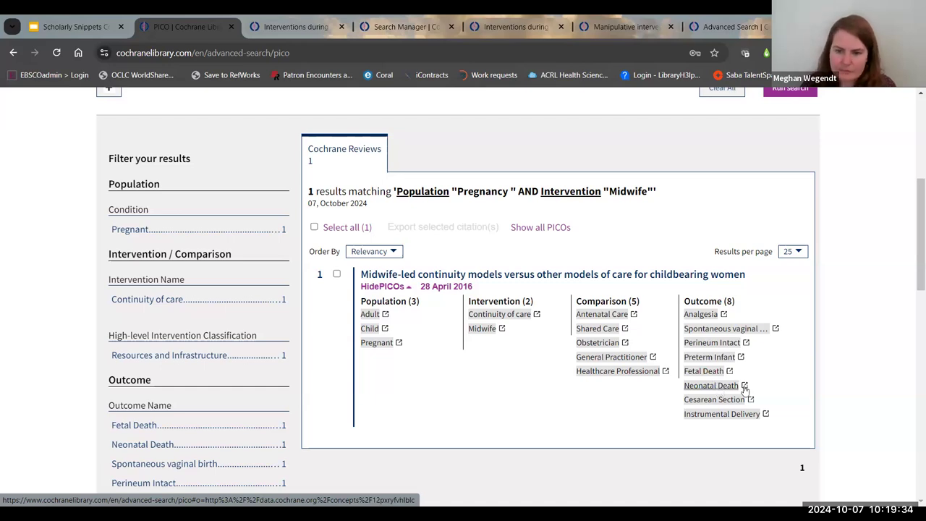
Start a new PICO search from the Neonatal Death outcome and add an empty AND line
left_click(744, 389)
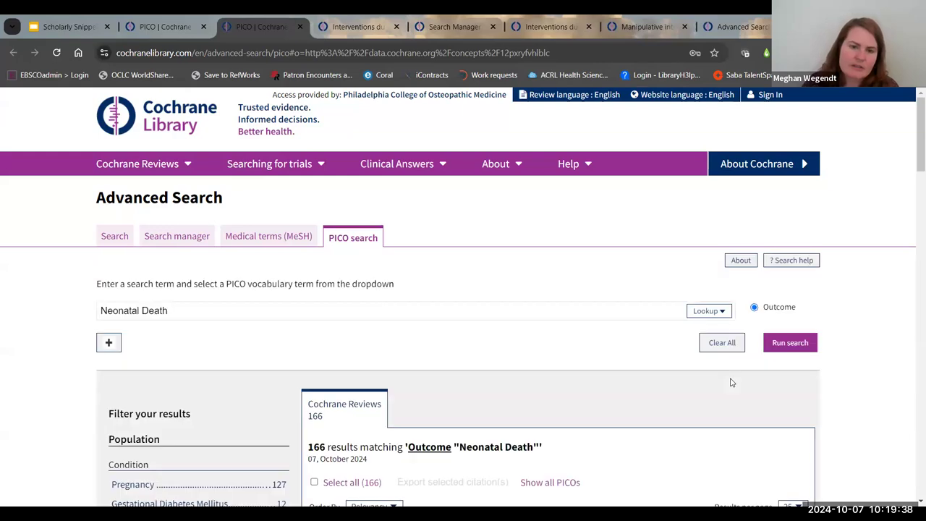
scroll(600, 369, "down", 3)
scroll(590, 369, "up", 2)
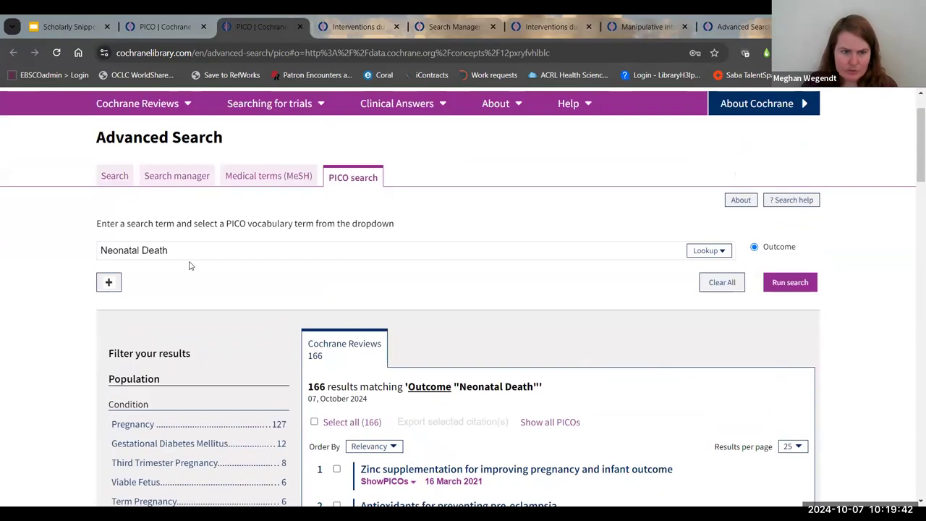
left_click(108, 281)
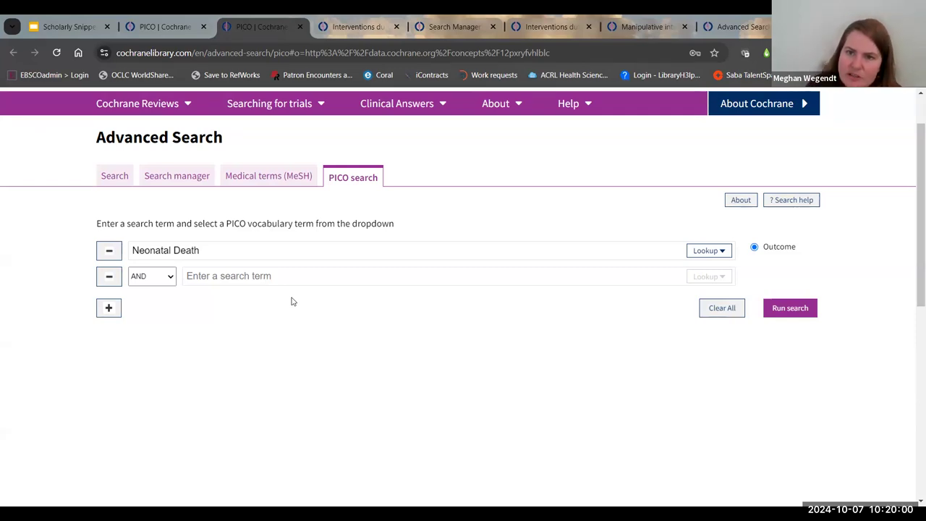
Return to the pulled-elbow review and scroll to its References, starting at Asadi 2011
left_click(631, 20)
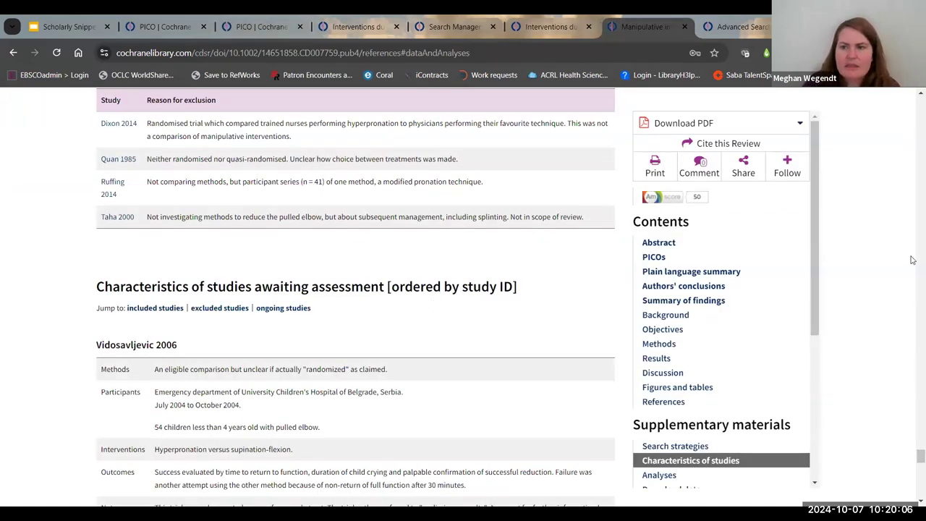
left_click_drag(917, 459, 912, 110)
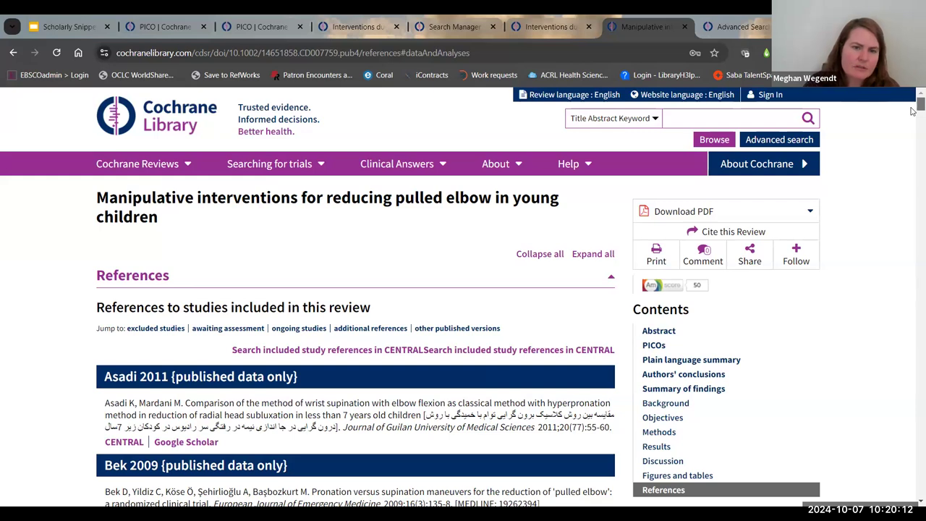
right_click(912, 107)
left_click(911, 425)
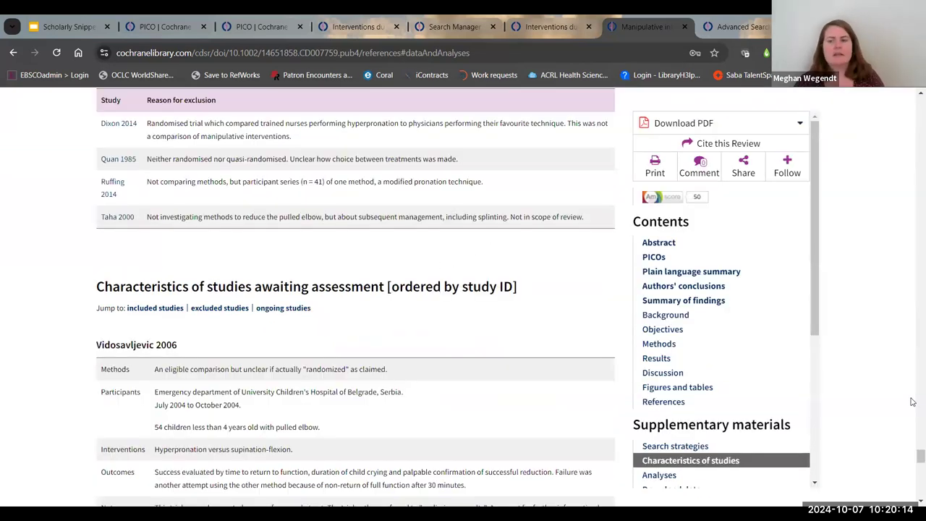
left_click_drag(914, 455, 892, 114)
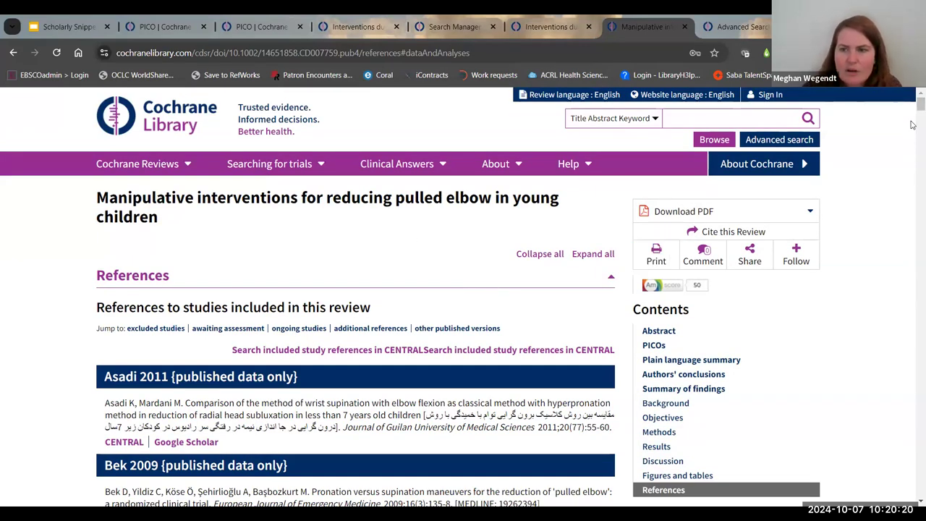
scroll(912, 109, "down", 3)
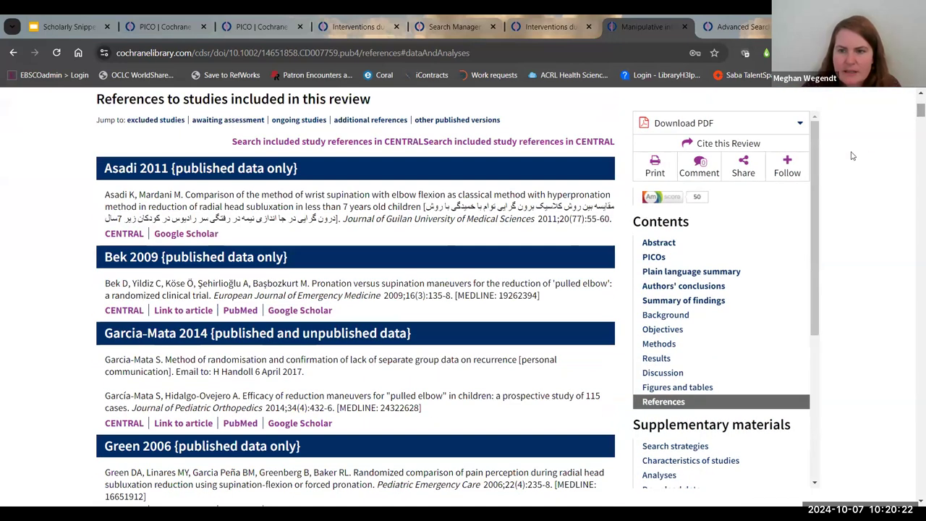
left_click_drag(820, 191, 830, 292)
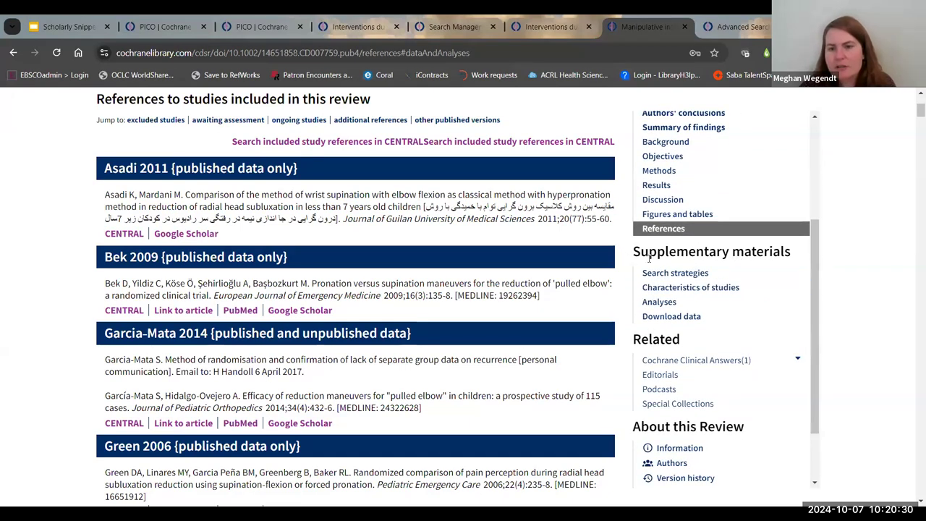
Browse the review's search strategies appendix, then jump to Characteristics of included studies
left_click(693, 273)
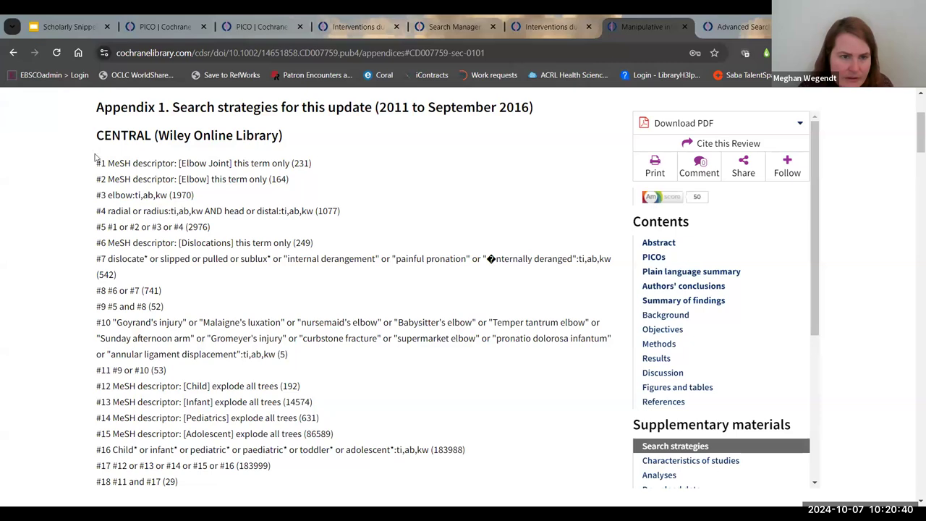
scroll(313, 338, "down", 5)
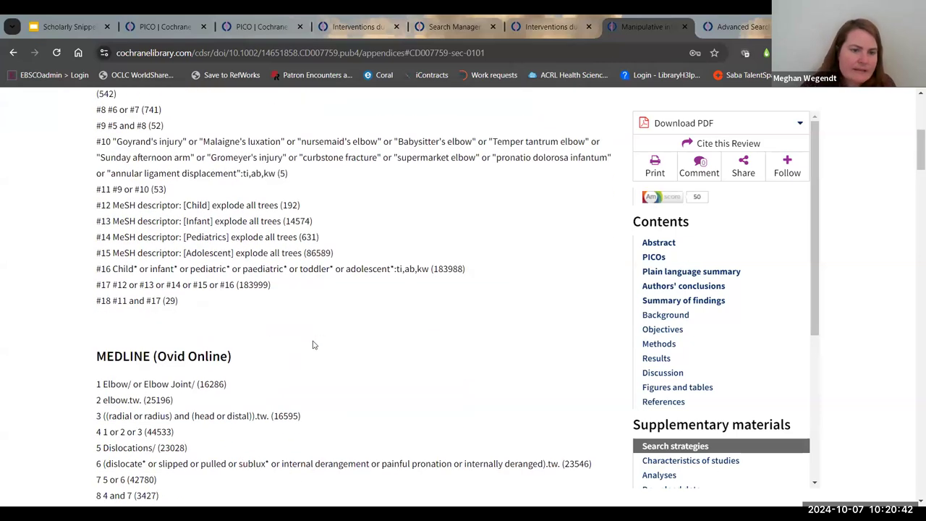
scroll(313, 346, "down", 1)
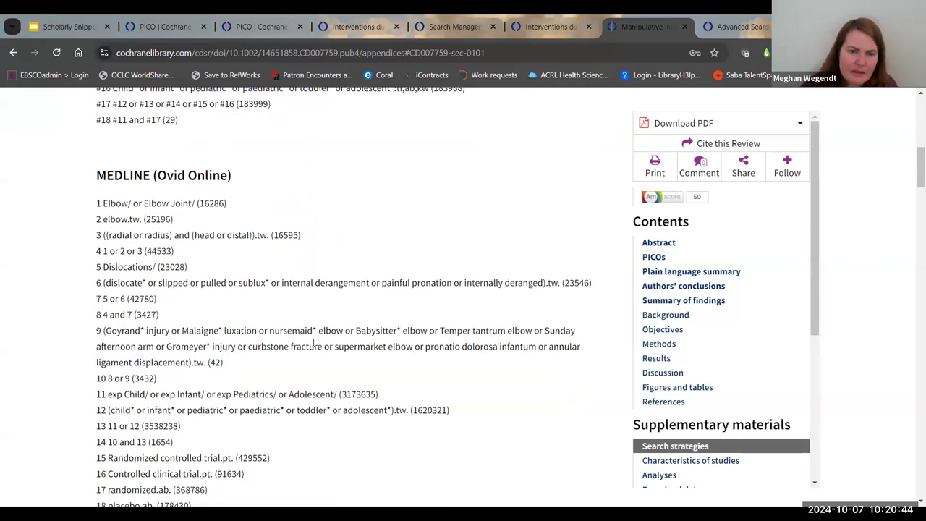
scroll(313, 347, "down", 3)
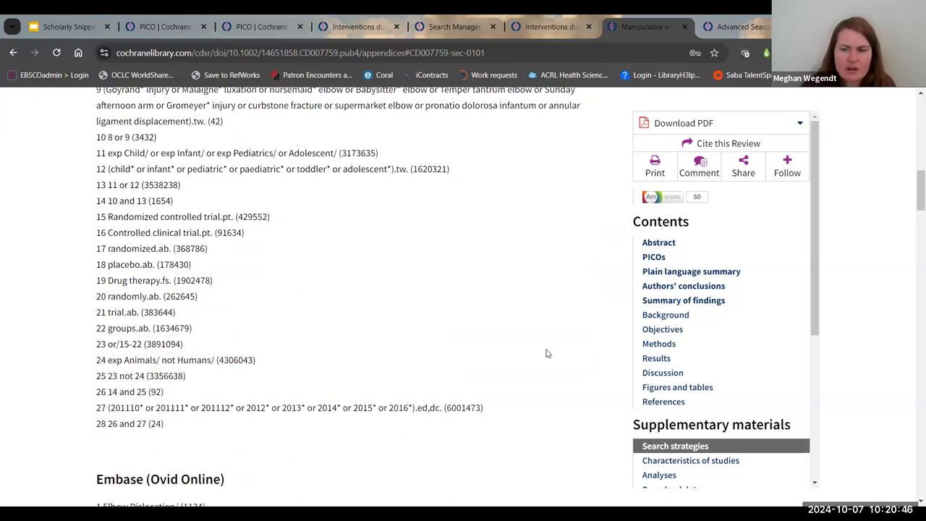
scroll(819, 265, "down", 3)
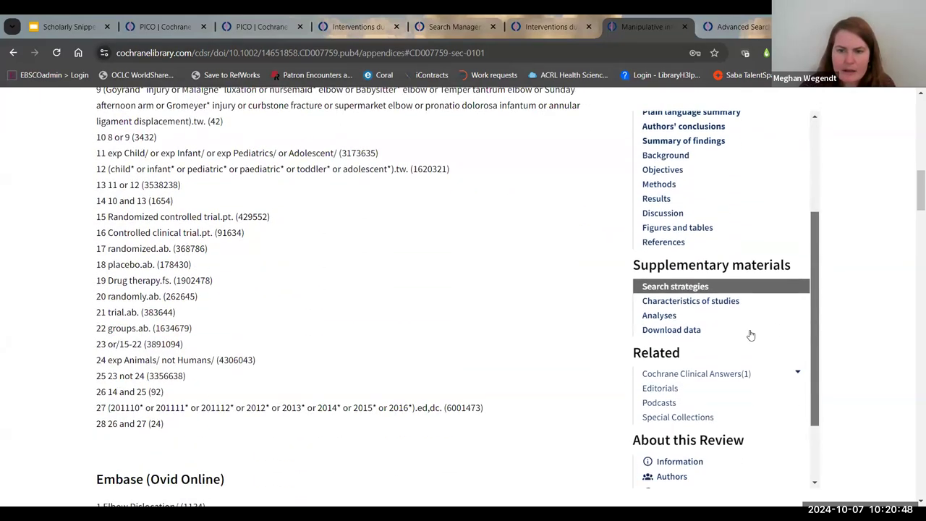
left_click(731, 301)
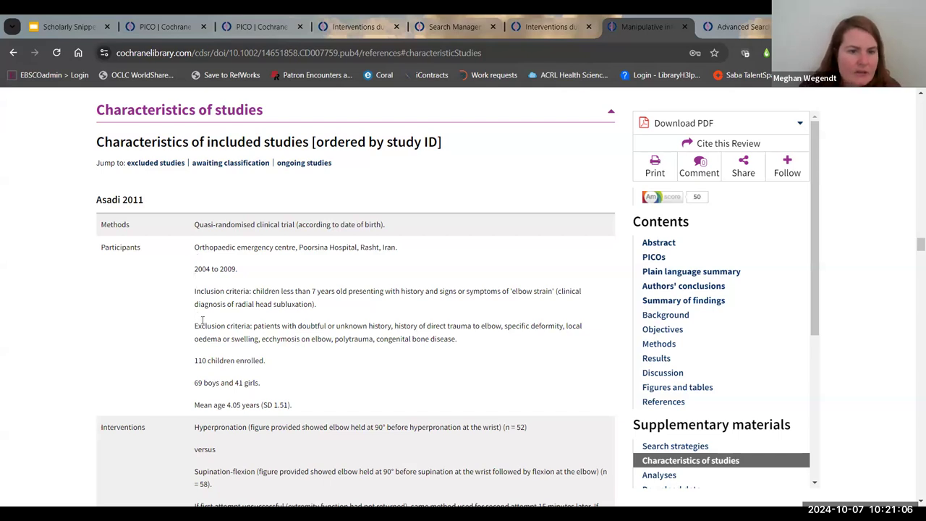
Scroll the risk-of-bias tables, view the Data and analyses section, then return to the Abstract
scroll(193, 303, "down", 1)
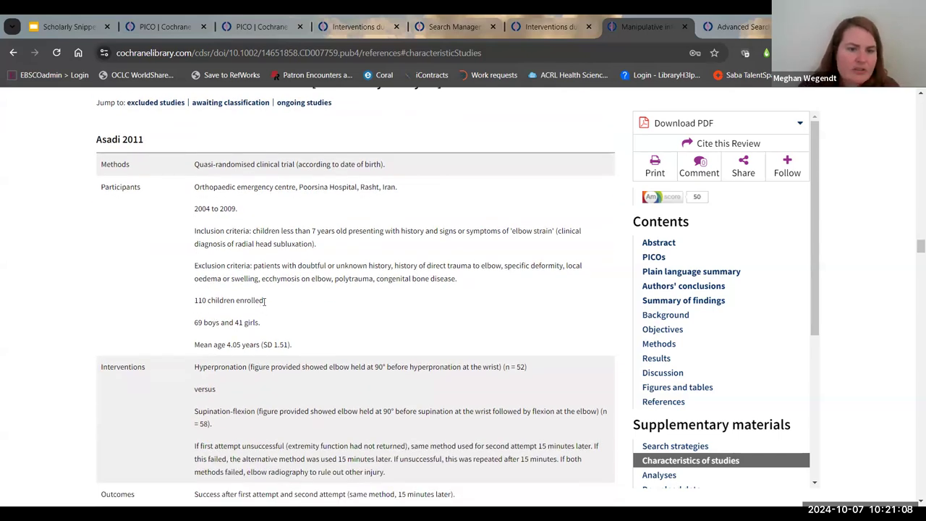
scroll(202, 359, "down", 3)
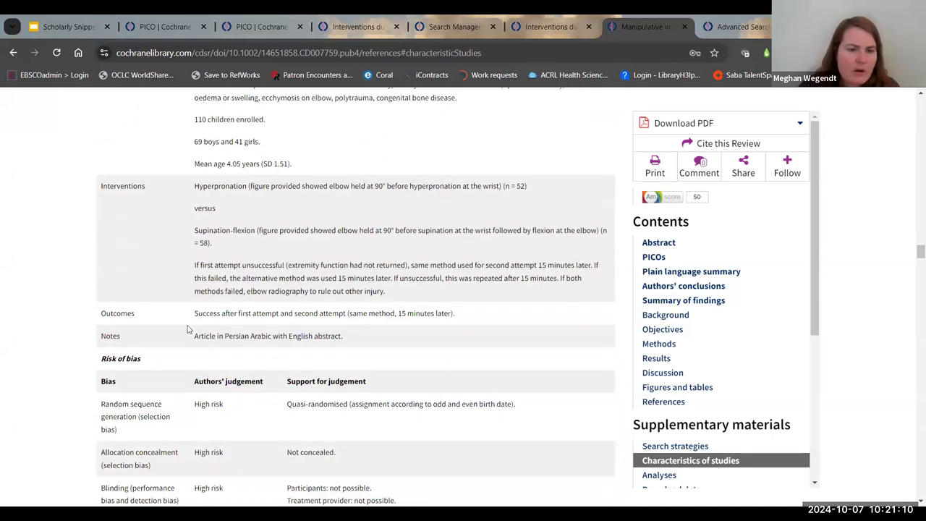
scroll(207, 358, "down", 2)
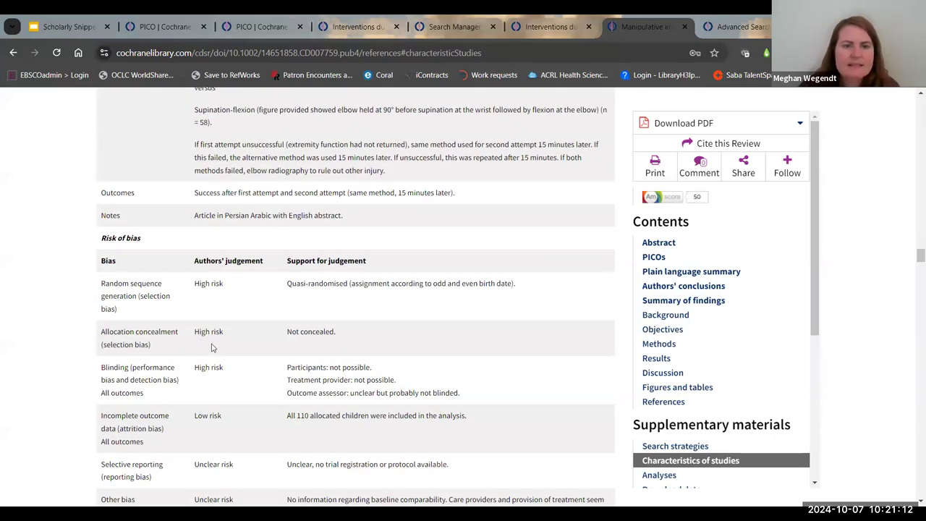
scroll(814, 282, "down", 4)
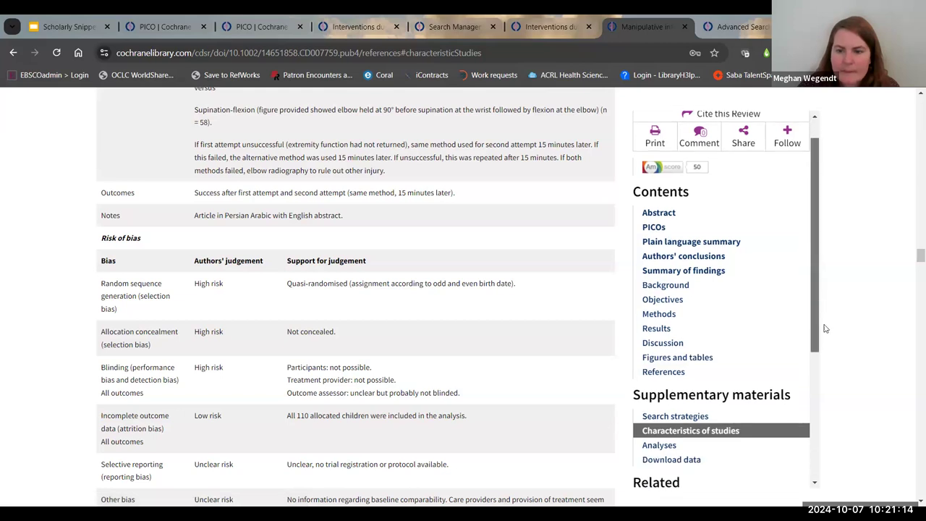
left_click(657, 329)
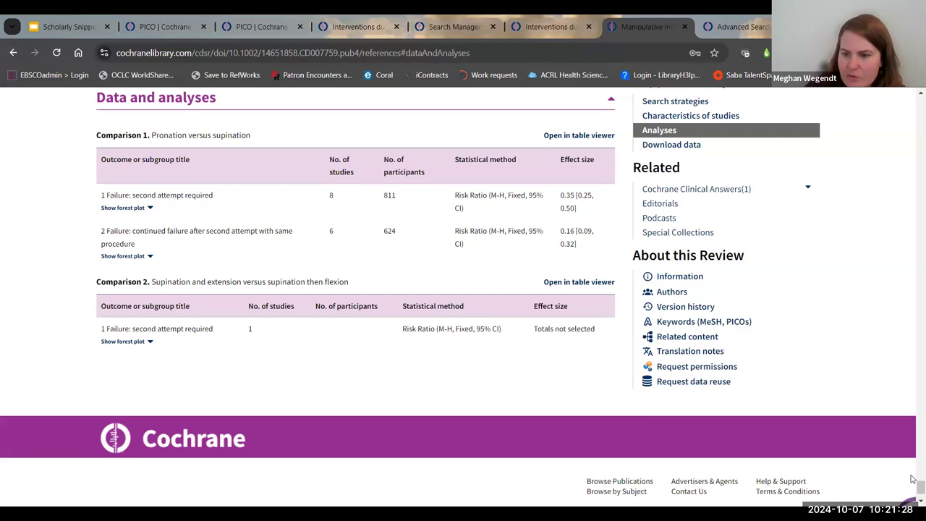
left_click_drag(916, 489, 913, 474)
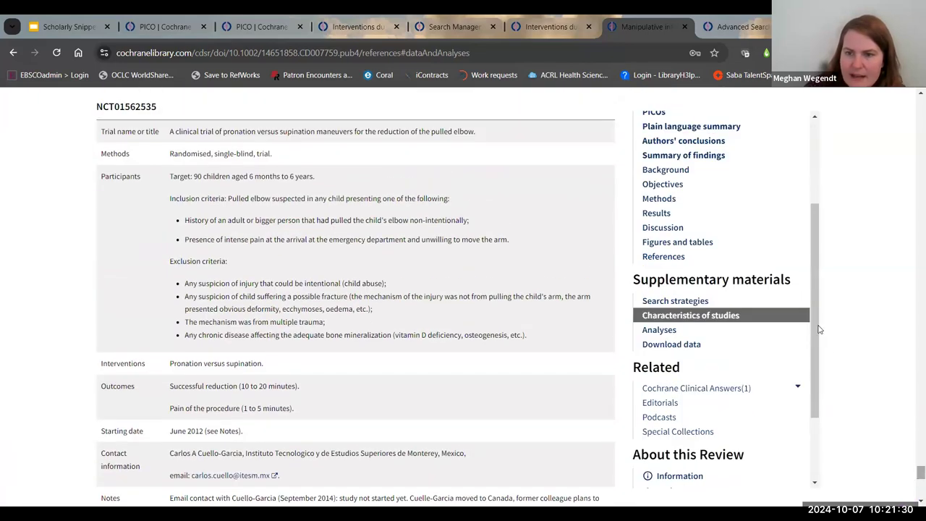
left_click_drag(818, 325, 820, 270)
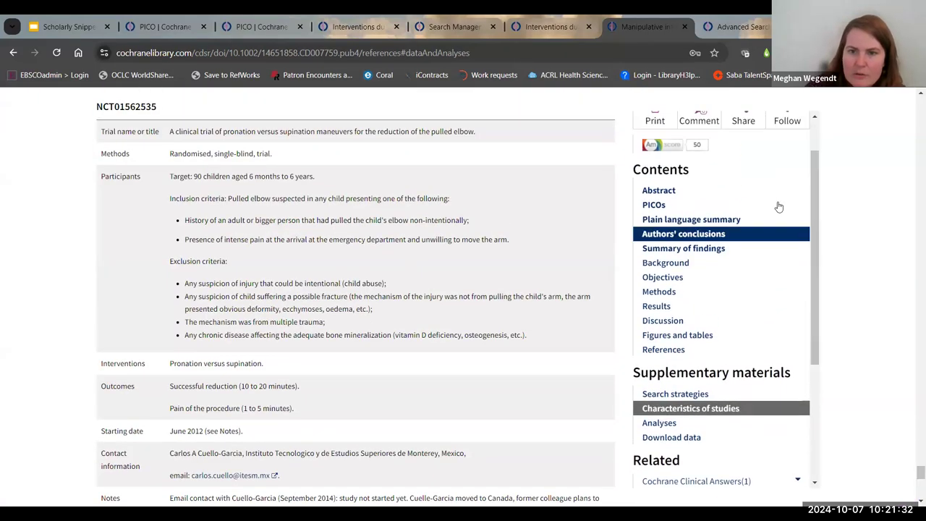
left_click(700, 199)
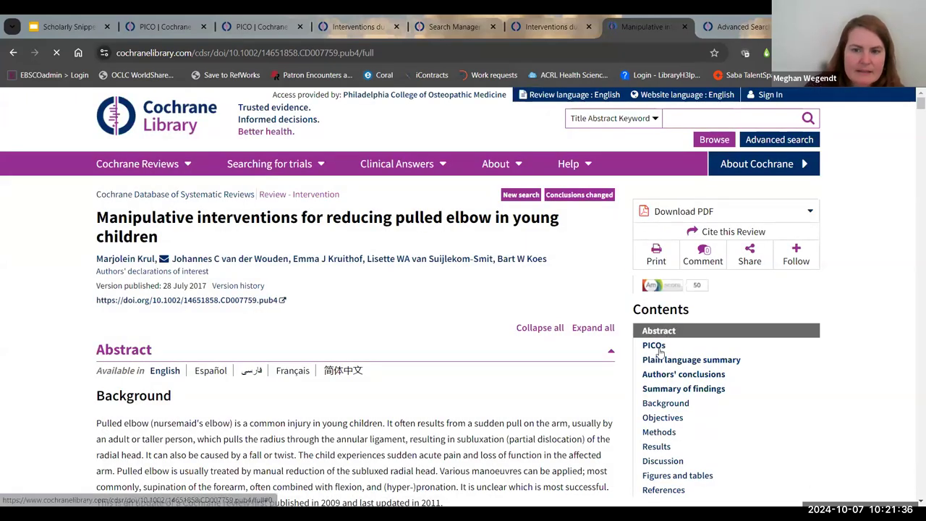
Jump to PICOs and read down to the Summary of findings (RR 0.35, 811 participants)
left_click(654, 345)
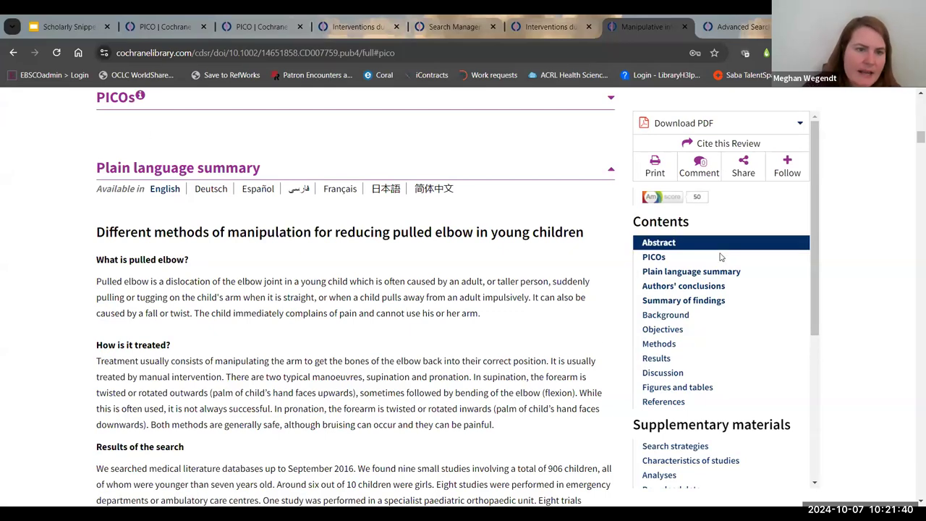
scroll(281, 327, "down", 1)
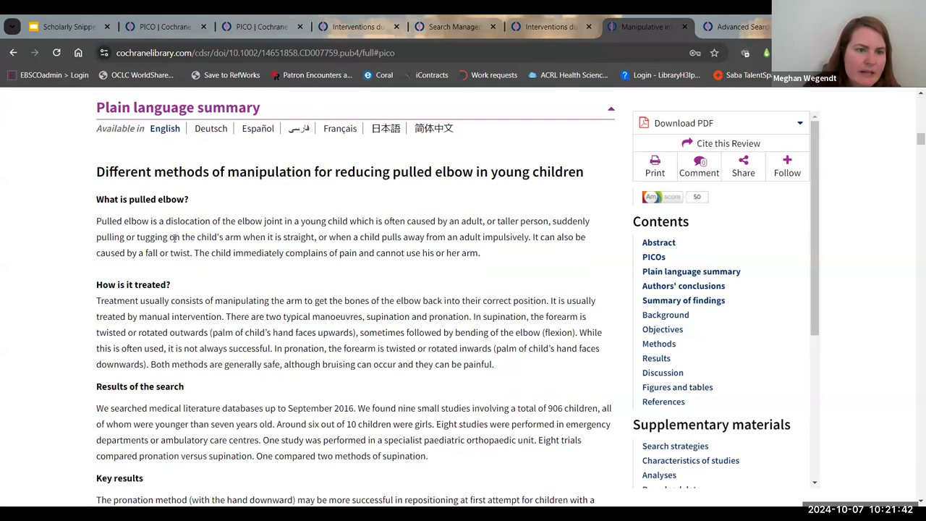
scroll(287, 356, "down", 6)
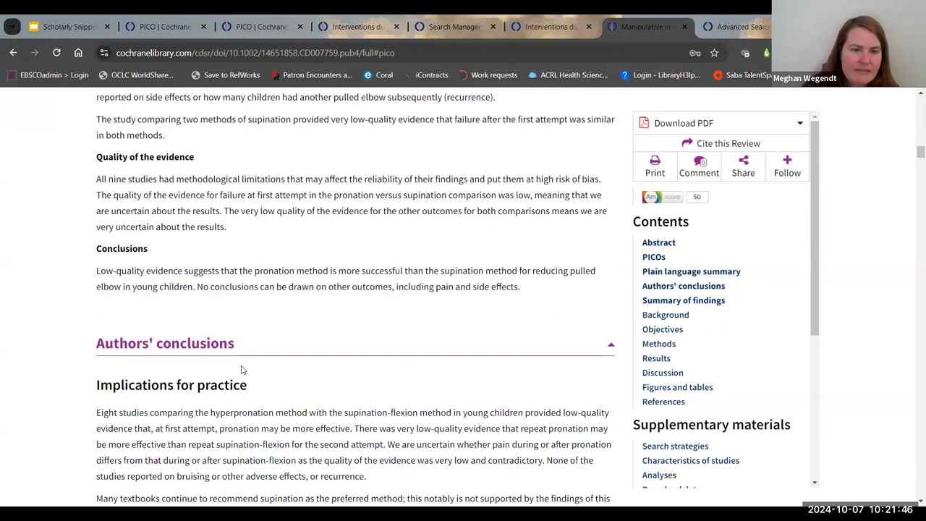
scroll(248, 377, "down", 2)
scroll(202, 338, "down", 1)
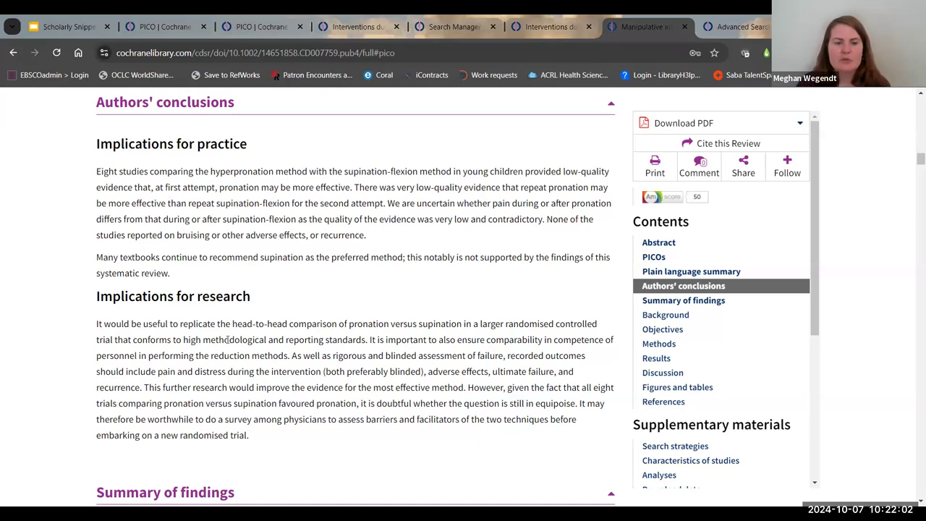
scroll(228, 340, "down", 3)
scroll(228, 341, "down", 3)
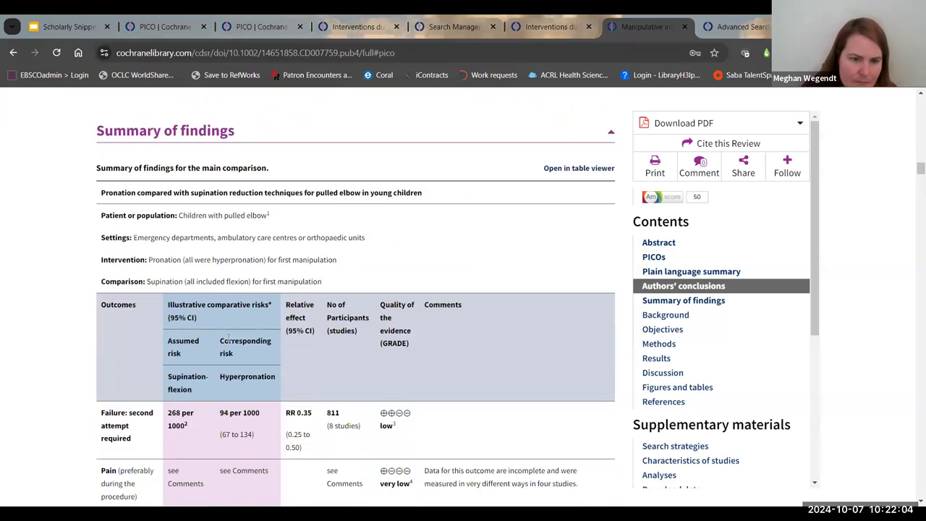
scroll(146, 334, "down", 2)
scroll(146, 334, "down", 1)
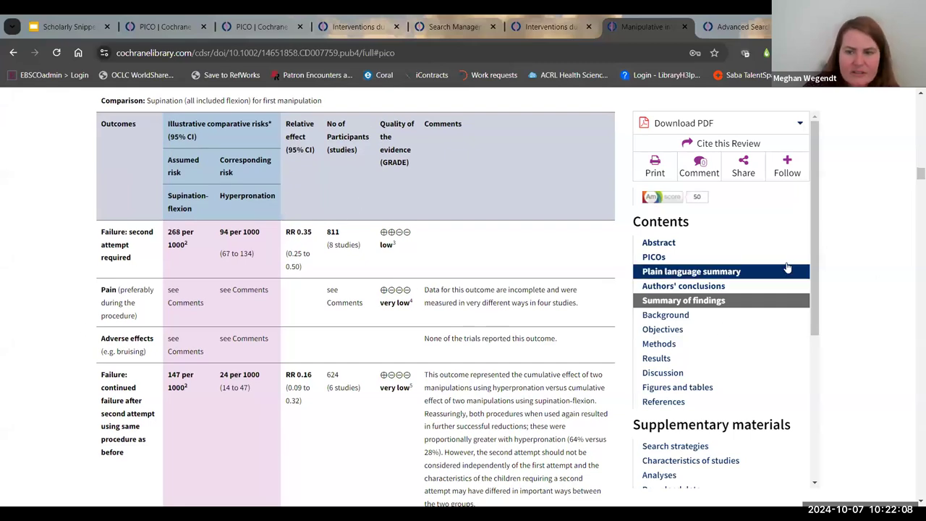
left_click_drag(814, 262, 811, 405)
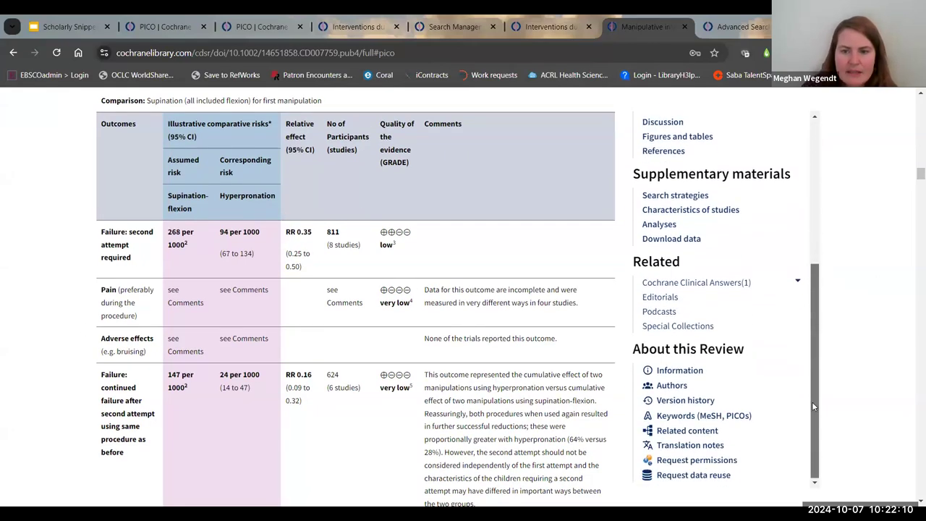
Check the review's version history and MeSH/PICO keywords, then go back to the PICO search tab
left_click(709, 406)
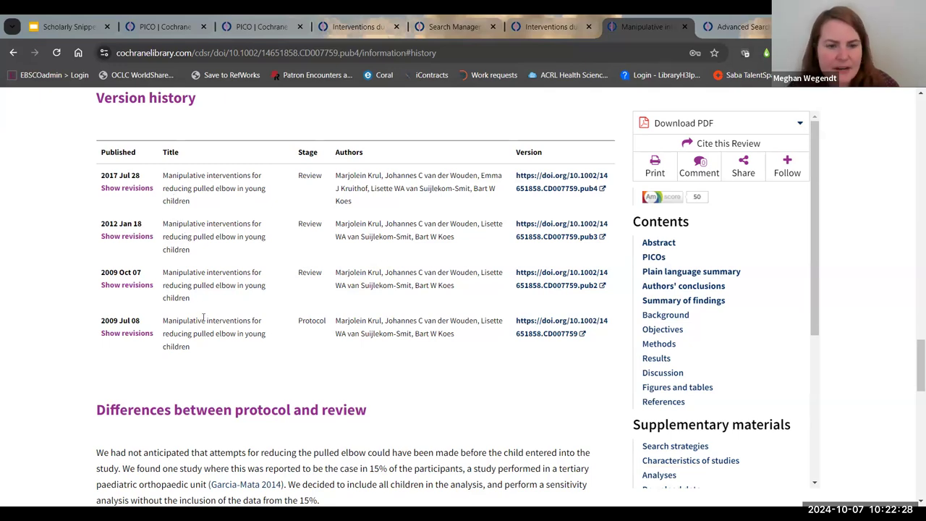
scroll(362, 382, "down", 1)
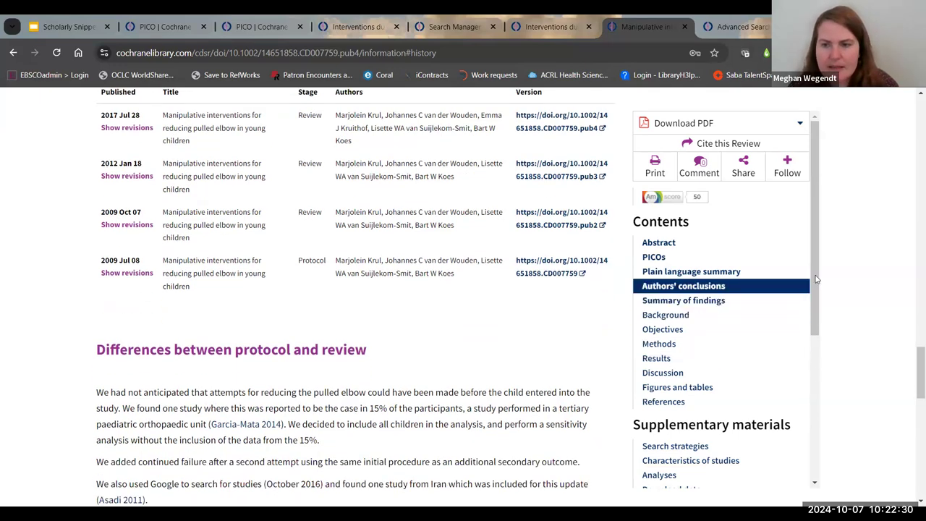
scroll(817, 290, "down", 3)
left_click(703, 415)
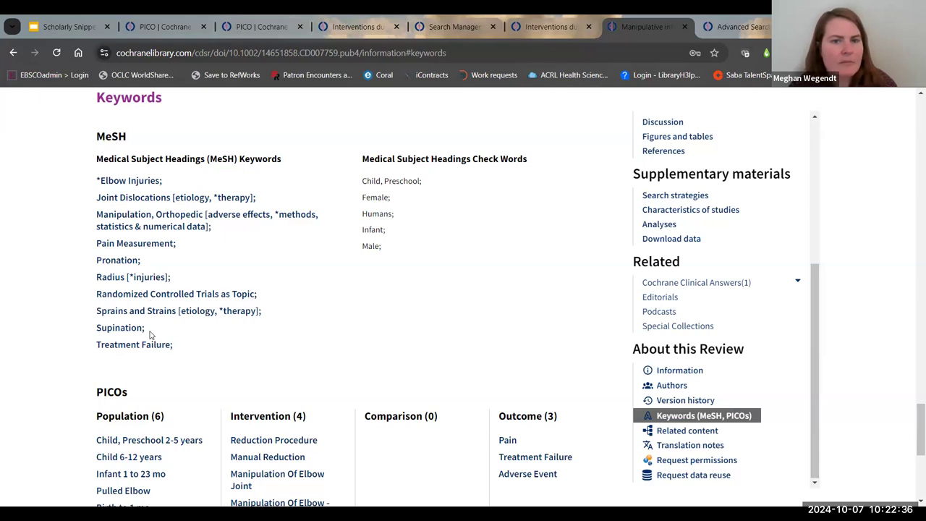
scroll(211, 332, "down", 3)
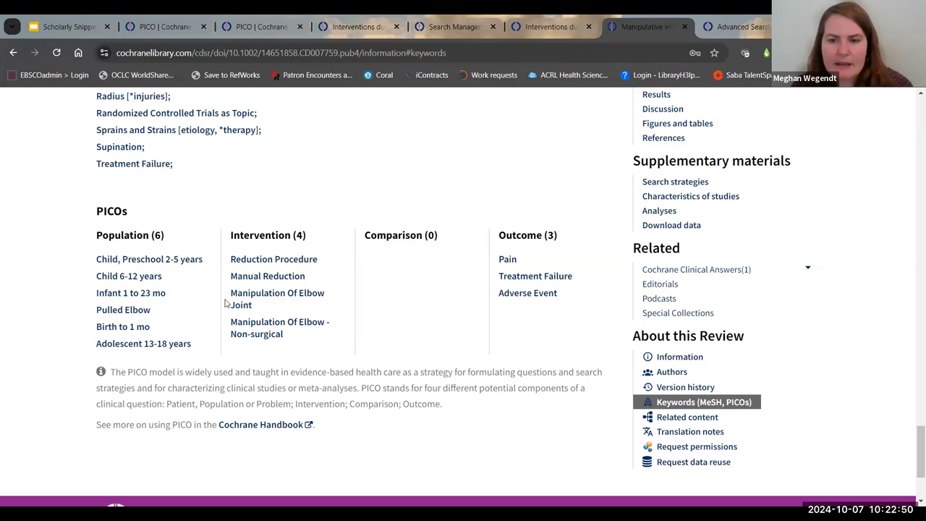
left_click(164, 27)
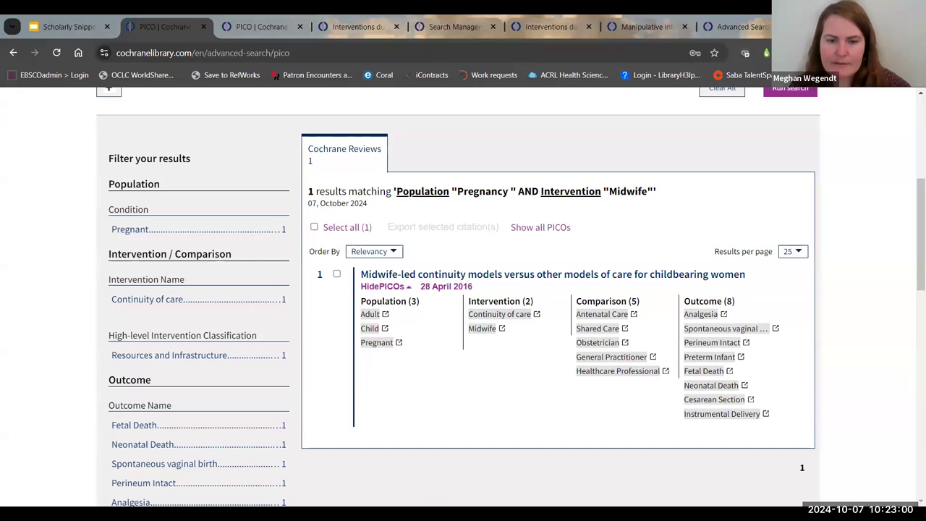
scroll(586, 438, "up", 4)
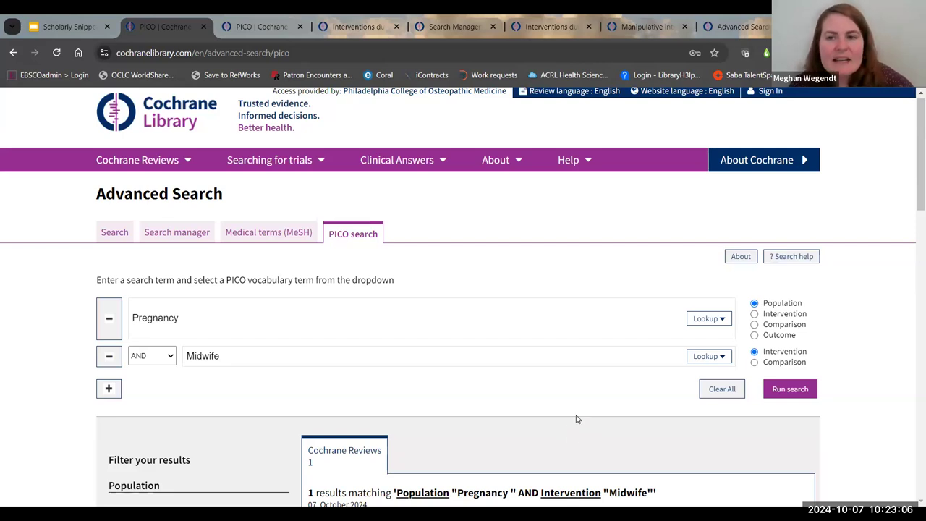
scroll(577, 423, "up", 1)
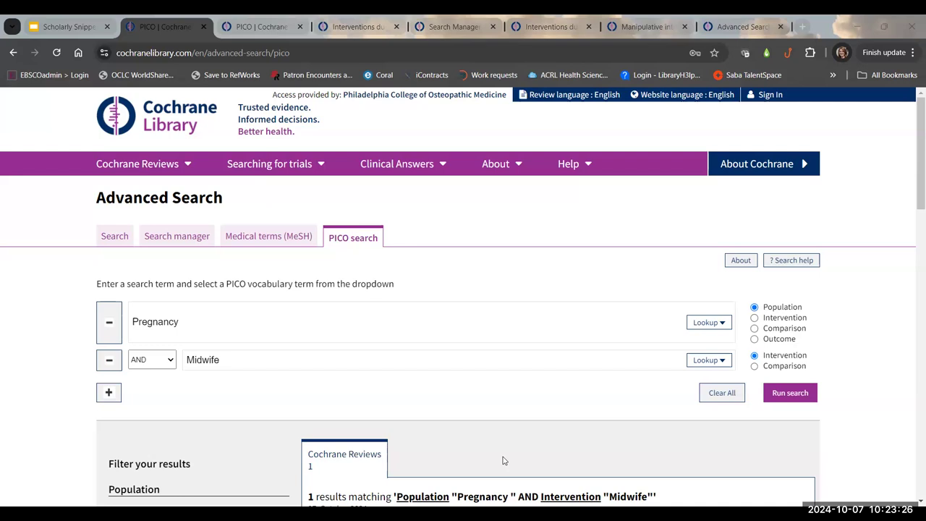
Try pasting and typing combined OR terms into both PICO rows, then clear them
left_click(279, 317)
type("Pregnant OR")
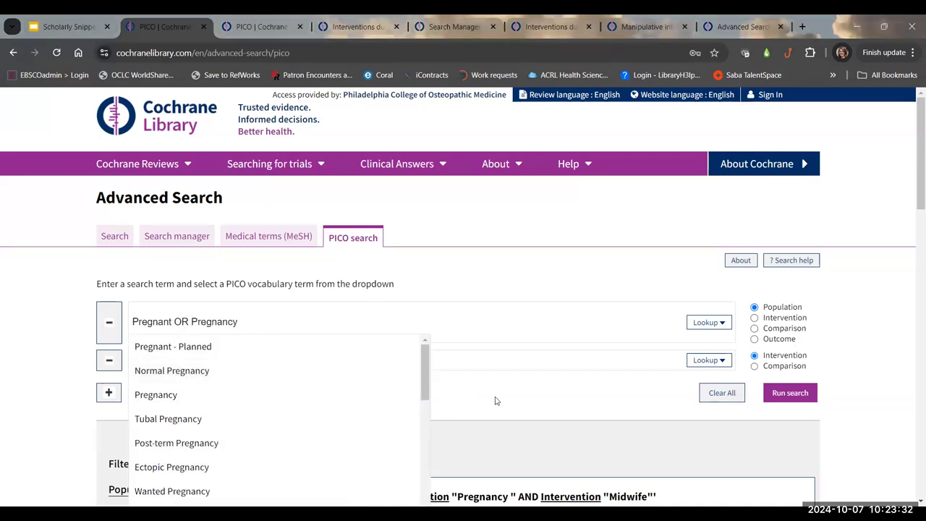
key("alt+Tab")
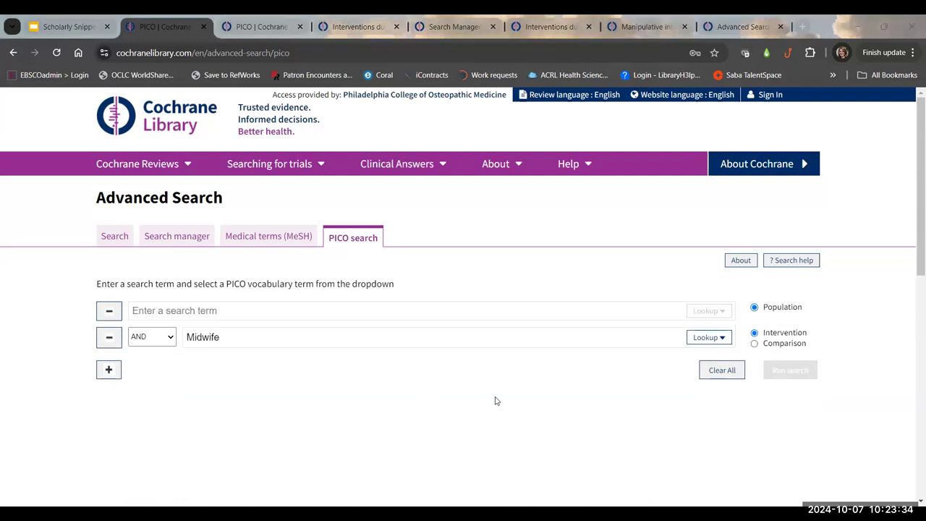
key("alt+Tab")
left_click(262, 337)
type("Midwife OR Midwifery")
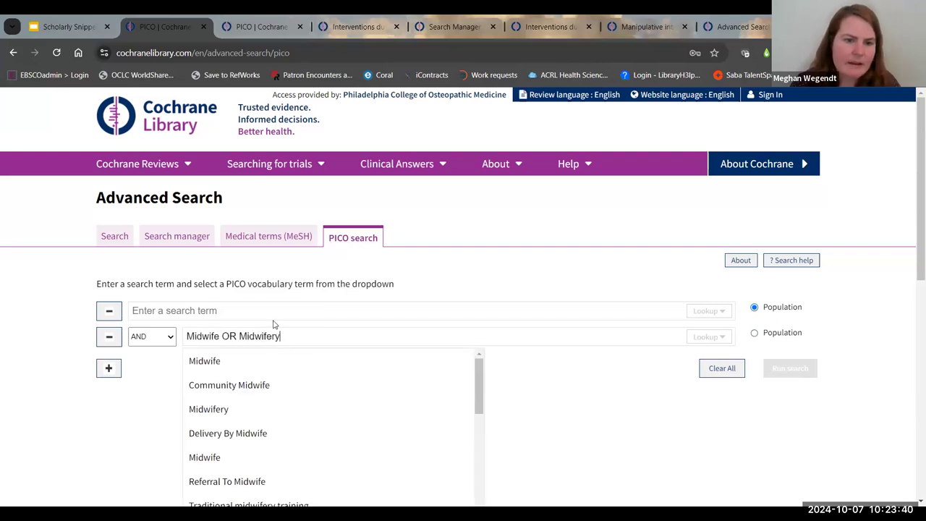
key("ctrl+z")
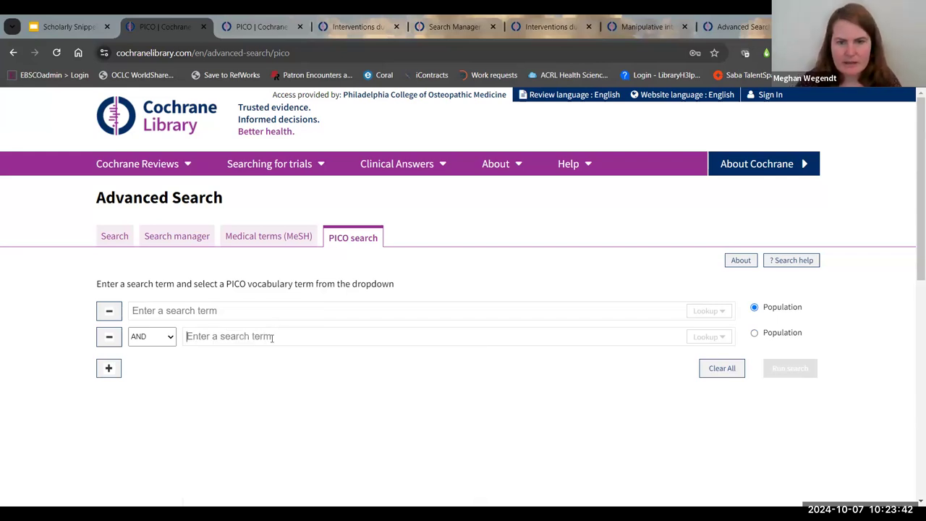
type("Midwif")
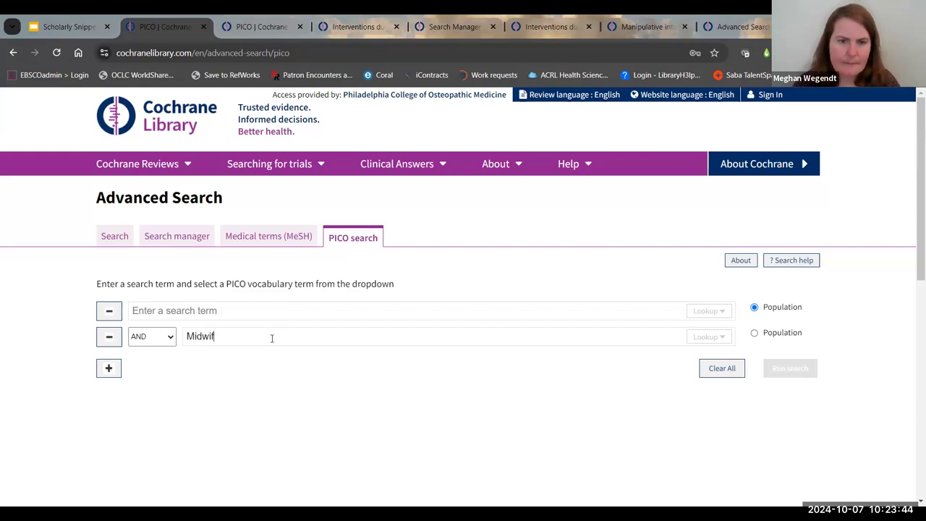
type("e OR midwifery")
left_click(217, 356)
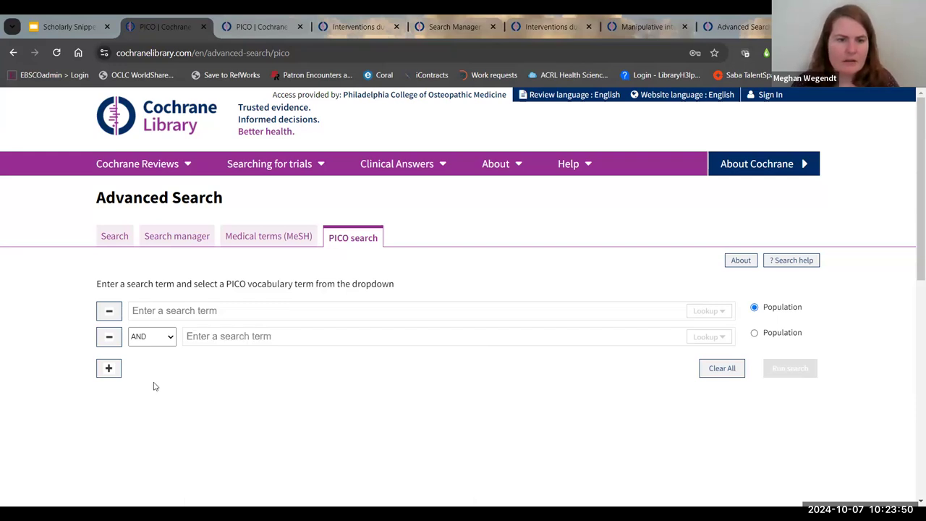
Add a third row and enter Pregnant OR Pregnancy as the Population terms
left_click(108, 370)
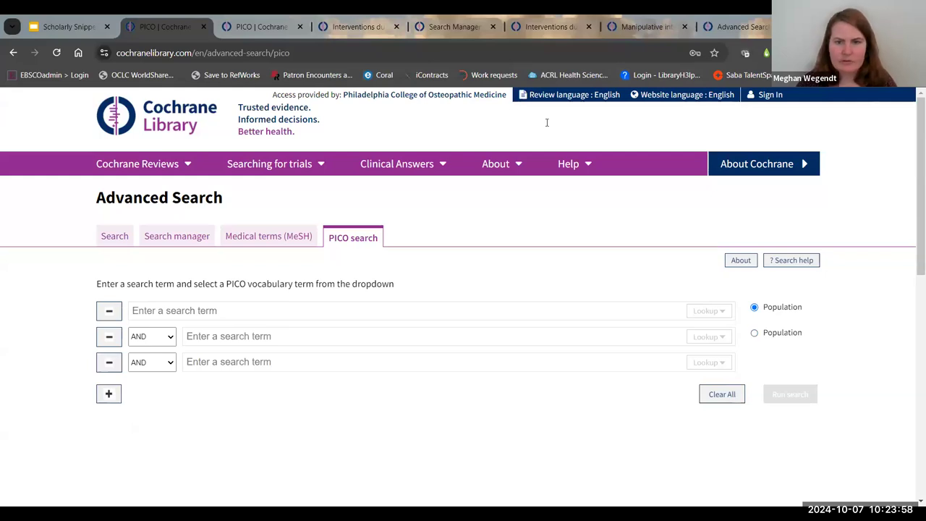
left_click(254, 318)
type("pregnant")
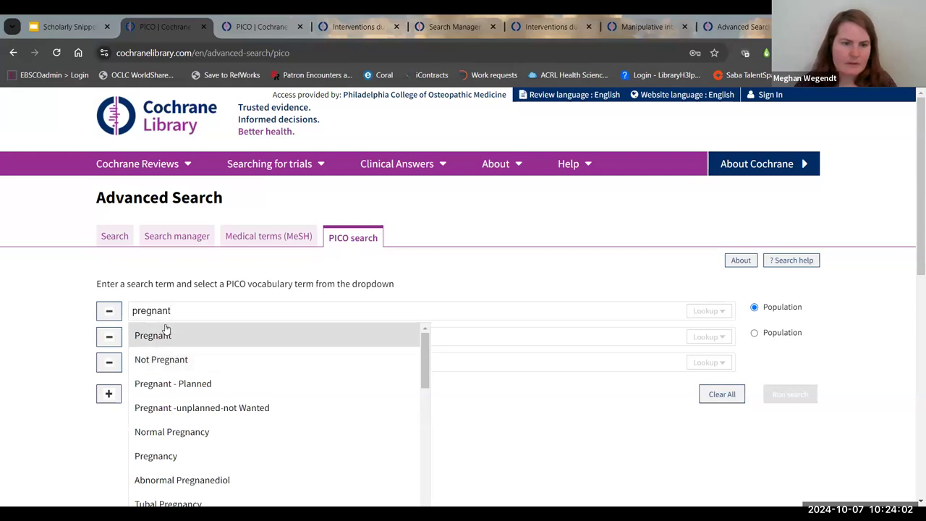
left_click(165, 335)
left_click(165, 342)
left_click(139, 369)
type("pregnancy")
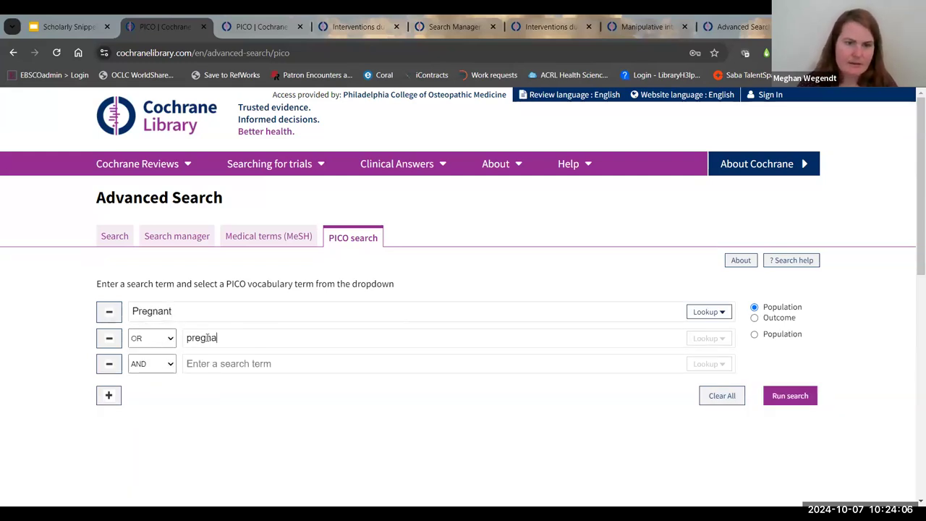
left_click(754, 336)
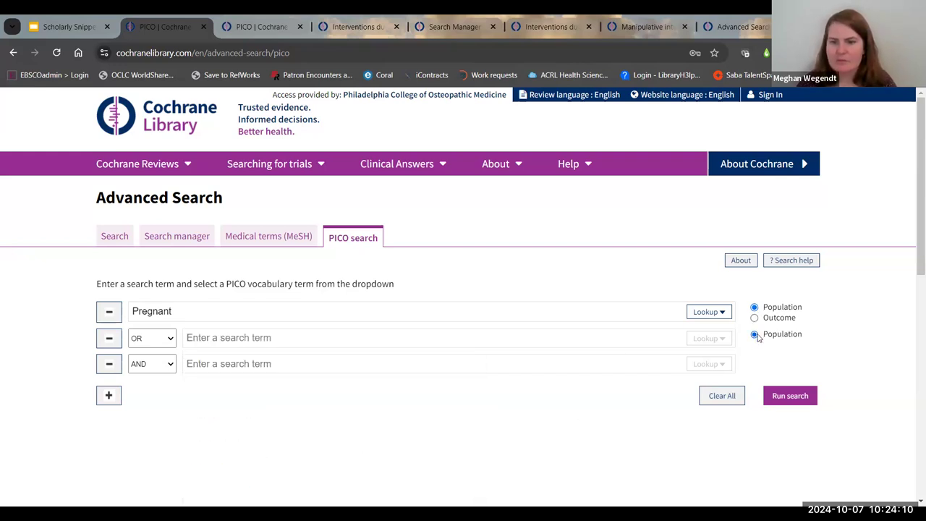
left_click(267, 345)
type("pregnancy")
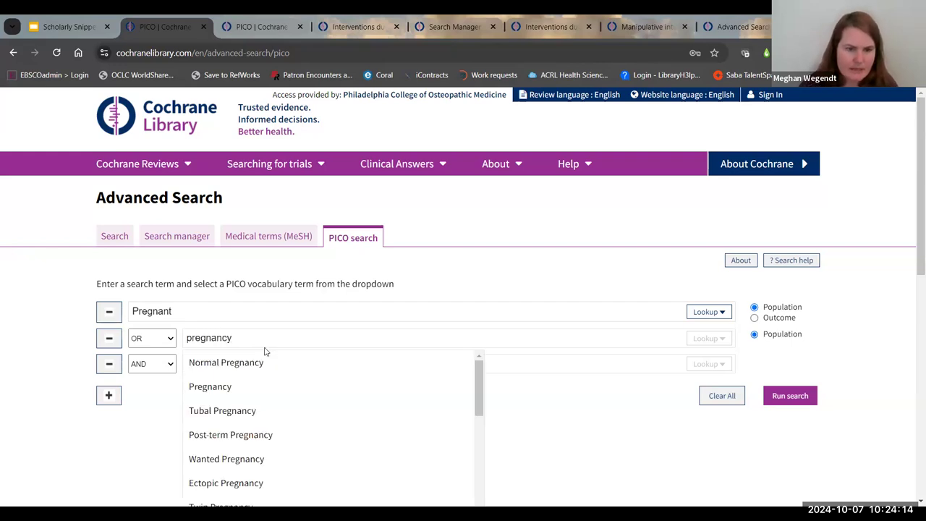
left_click(226, 387)
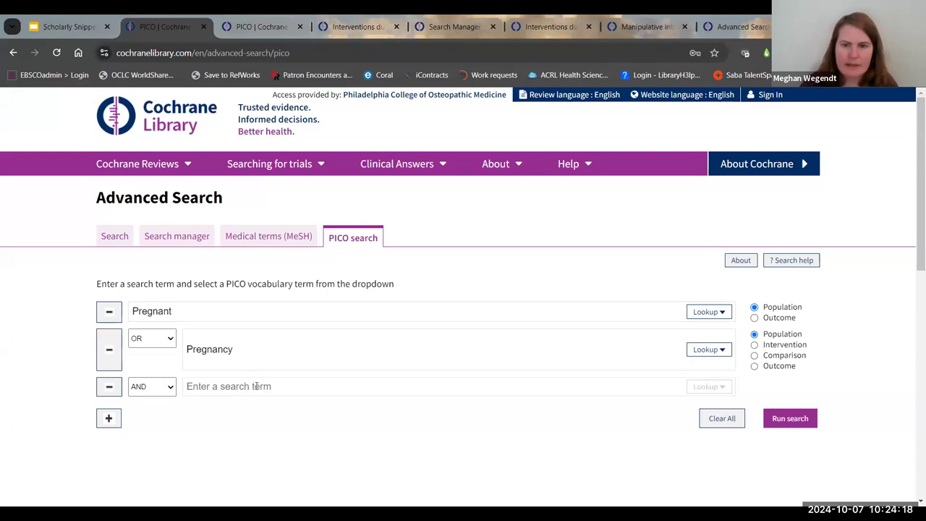
Add Midwife OR Midwifery as Intervention terms on rows three and four, and run the search
type("midwife")
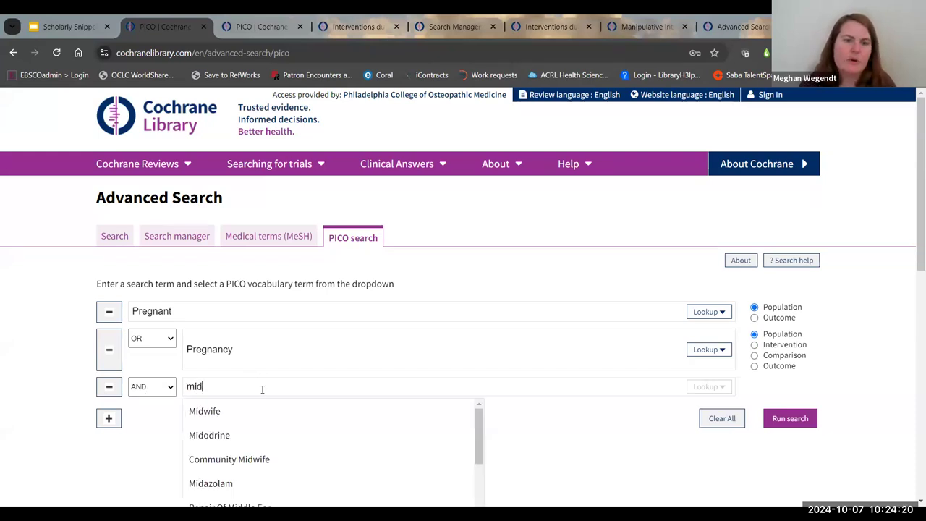
left_click(259, 410)
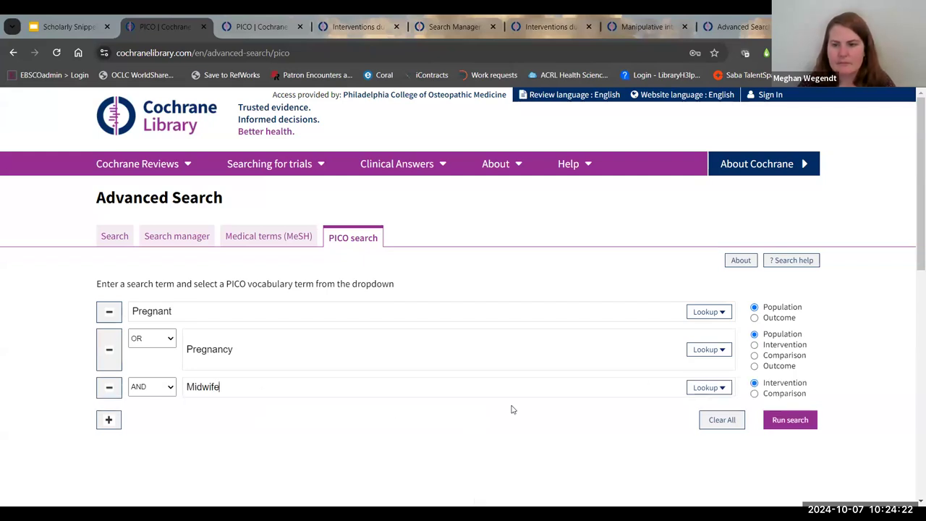
left_click(109, 420)
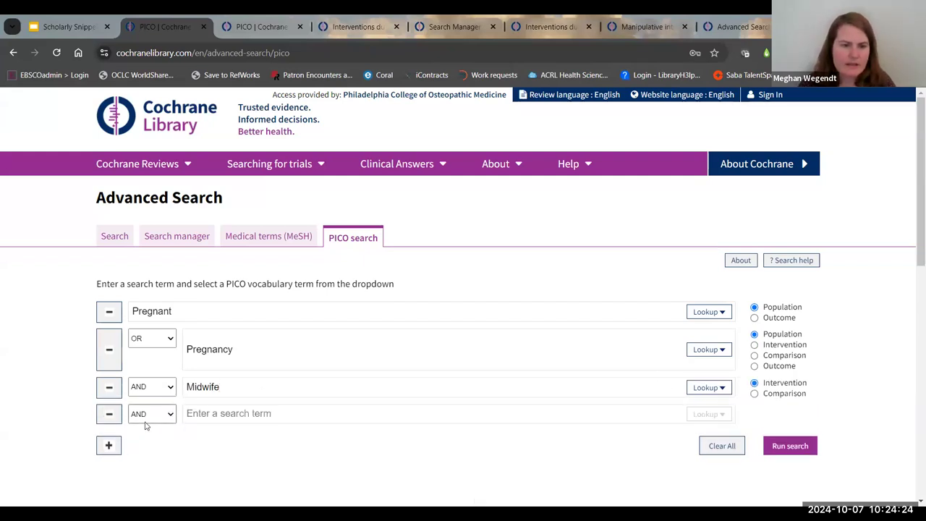
left_click(151, 414)
left_click(206, 415)
type("midwifery")
key("BackSpace")
key("BackSpace")
key("BackSpace")
type("ry")
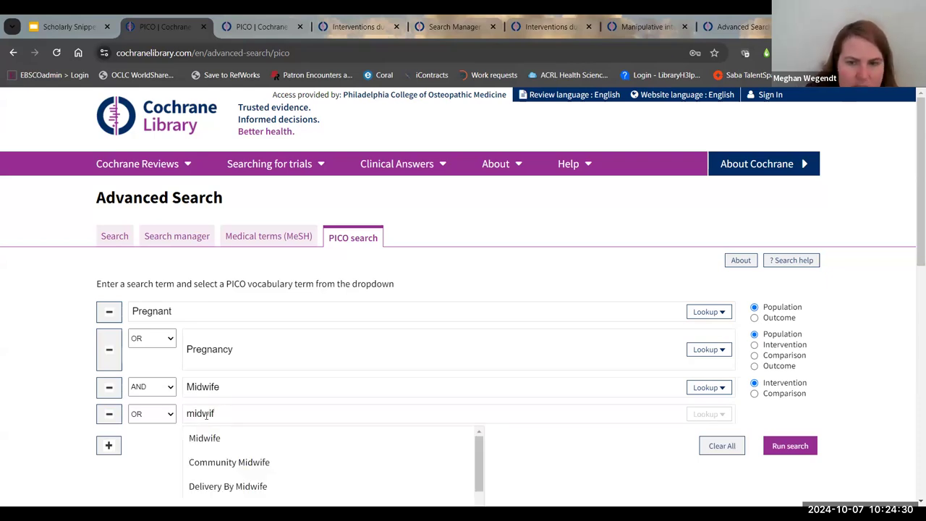
type("ery")
left_click(205, 437)
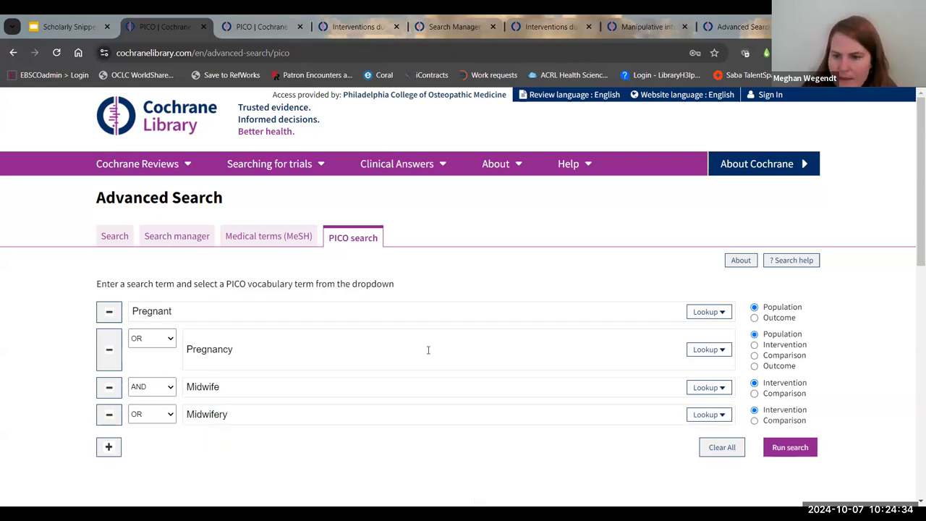
left_click(804, 446)
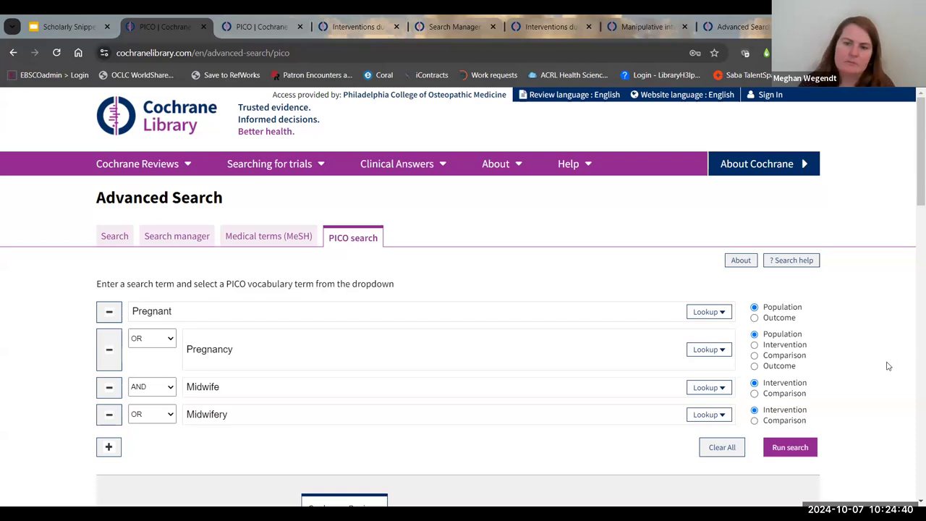
Scroll to the single midwife-led continuity models review result and back to the top
scroll(891, 354, "down", 3)
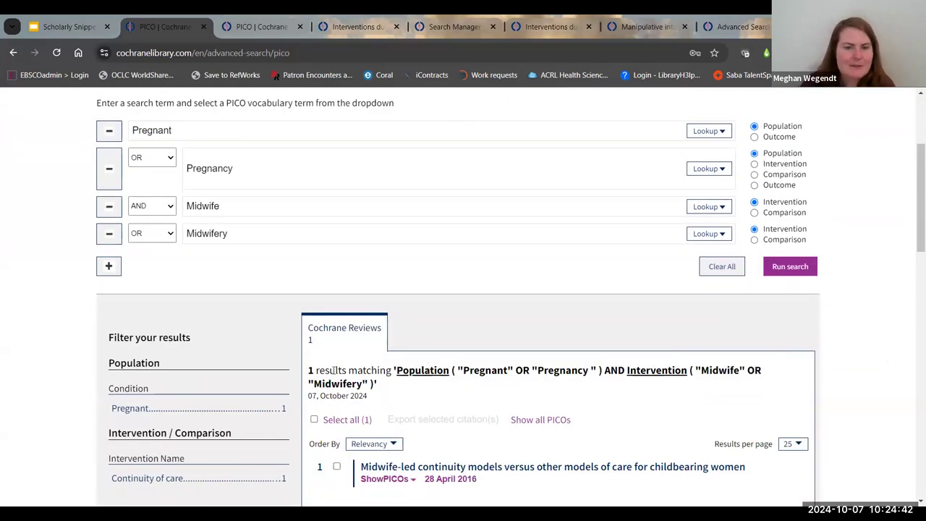
scroll(414, 352, "down", 1)
scroll(413, 351, "up", 4)
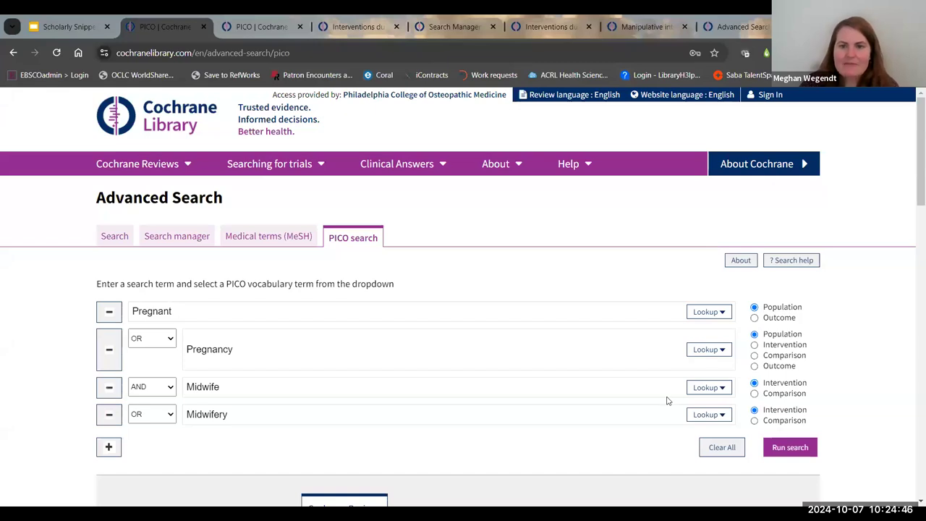
scroll(667, 395, "down", 4)
scroll(801, 284, "up", 1)
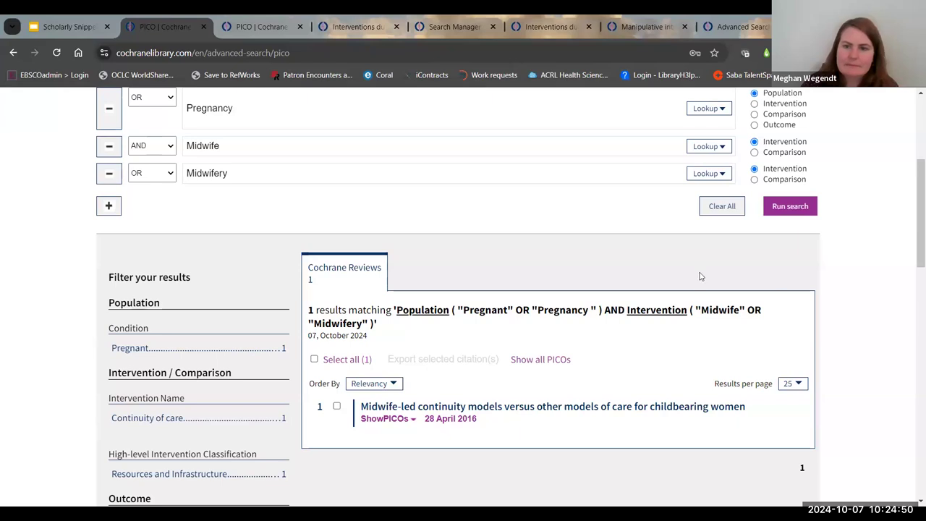
scroll(383, 374, "up", 3)
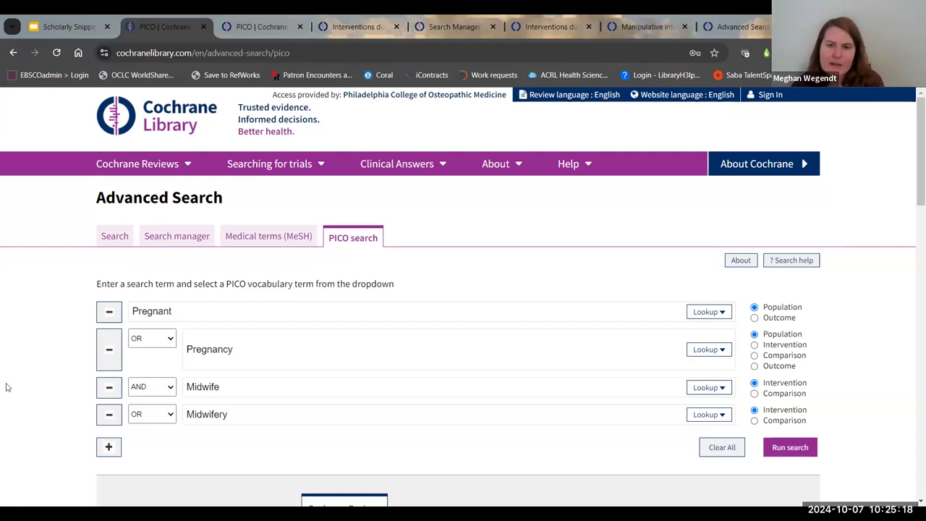
Switch to the Scholarly Snippets deck and present it full screen from slide 7
left_click(69, 26)
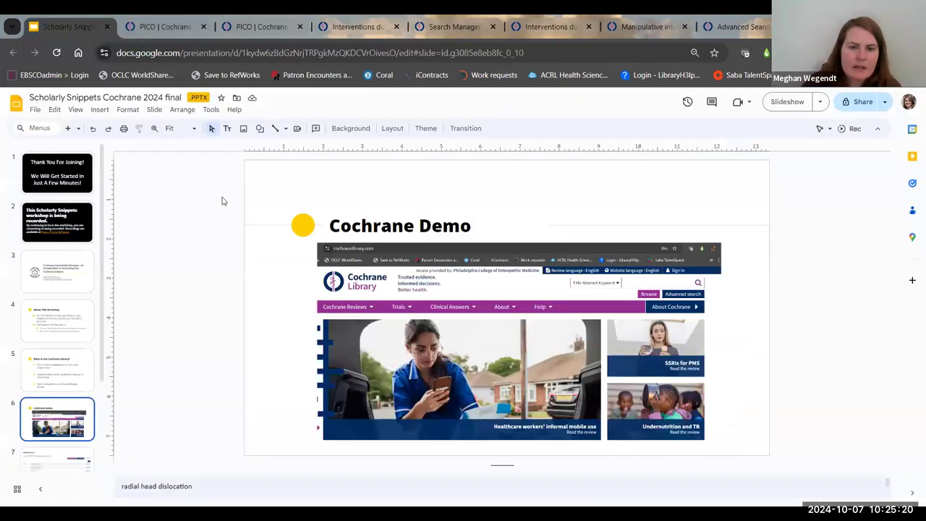
scroll(66, 384, "down", 3)
left_click(59, 353)
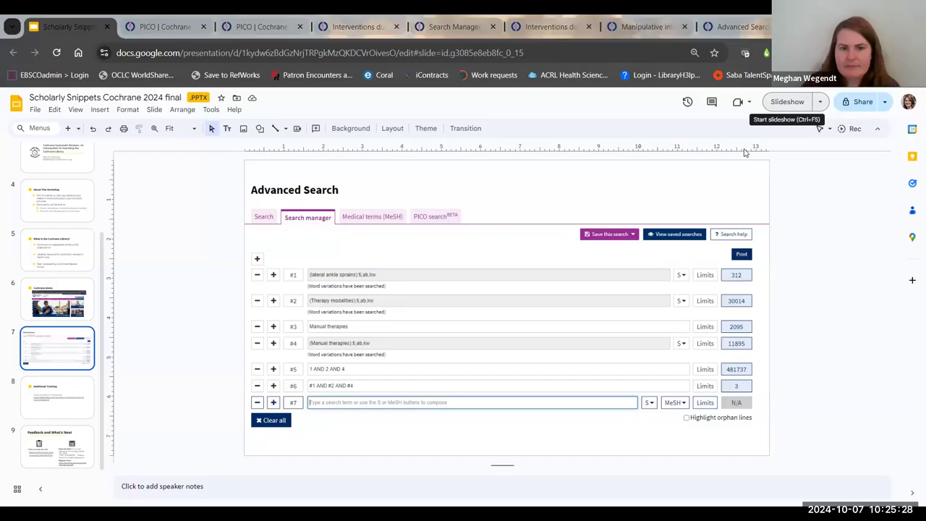
key("ctrl+F5")
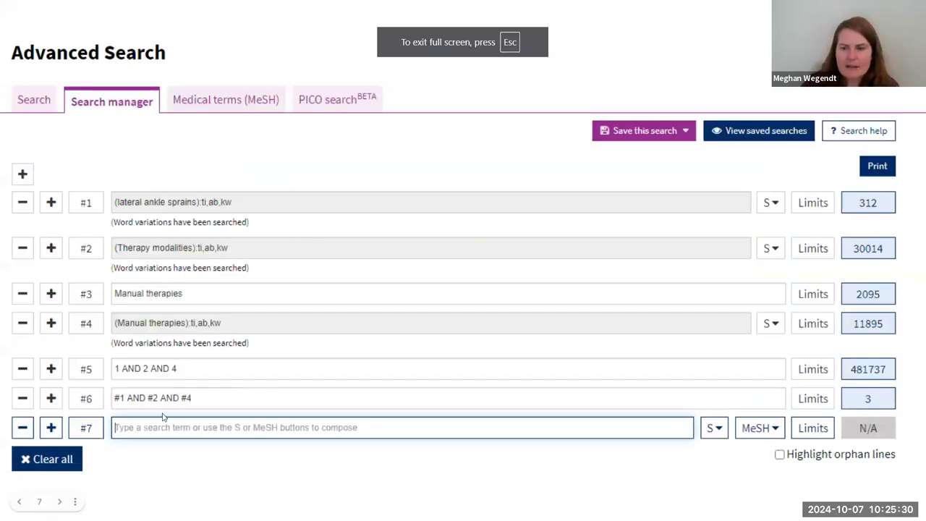